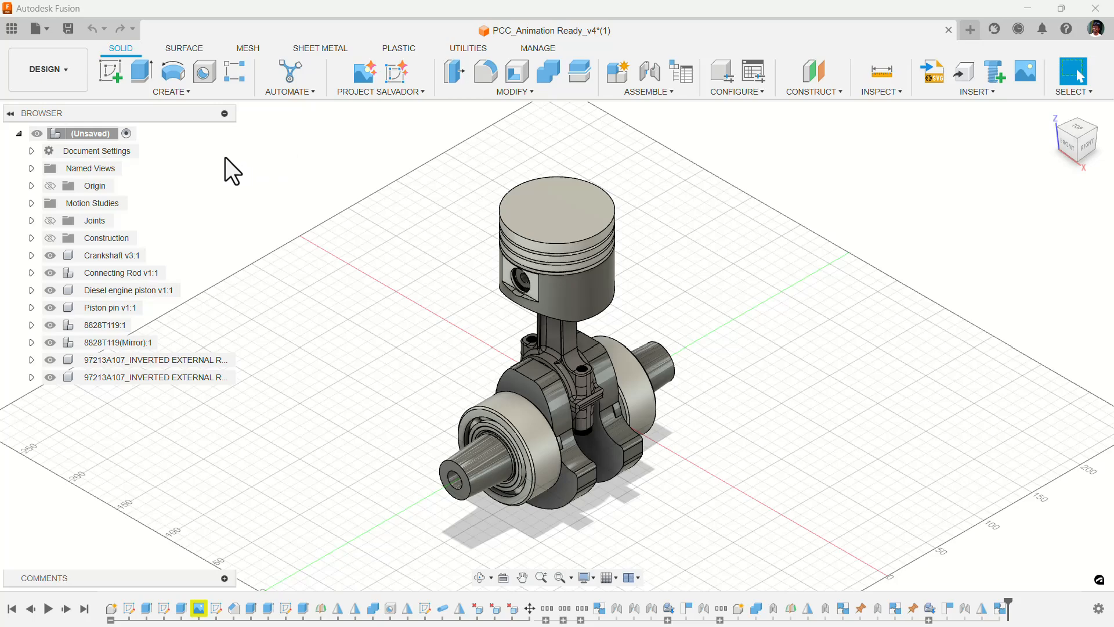
# Switch to the Animation workspace and open Storyboard8.
pyautogui.click(67, 81)
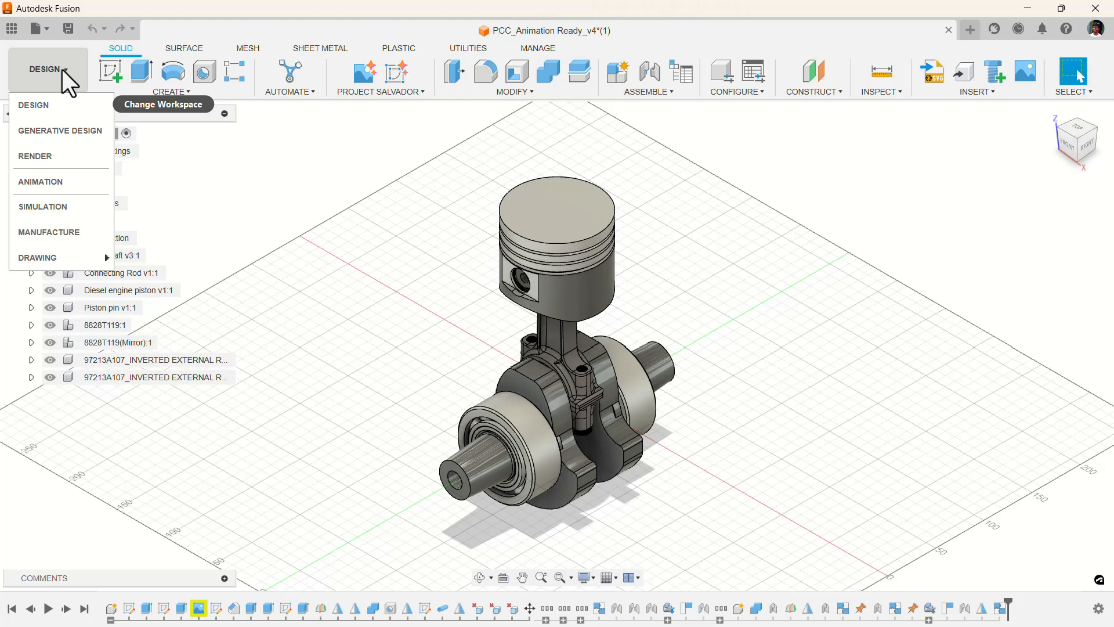
pyautogui.click(68, 180)
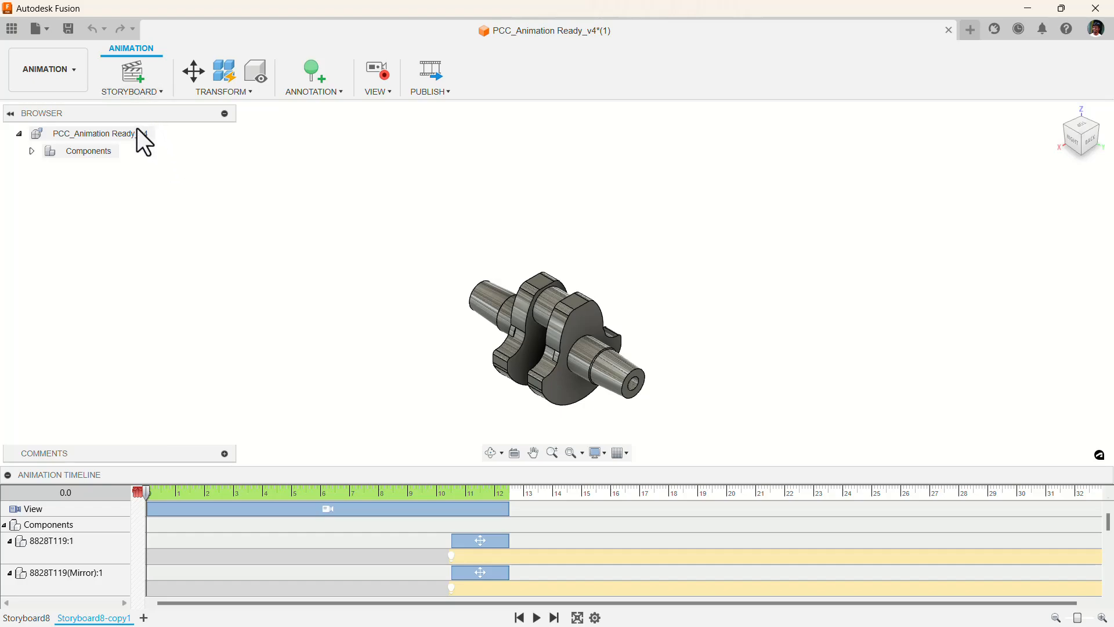
pyautogui.click(36, 617)
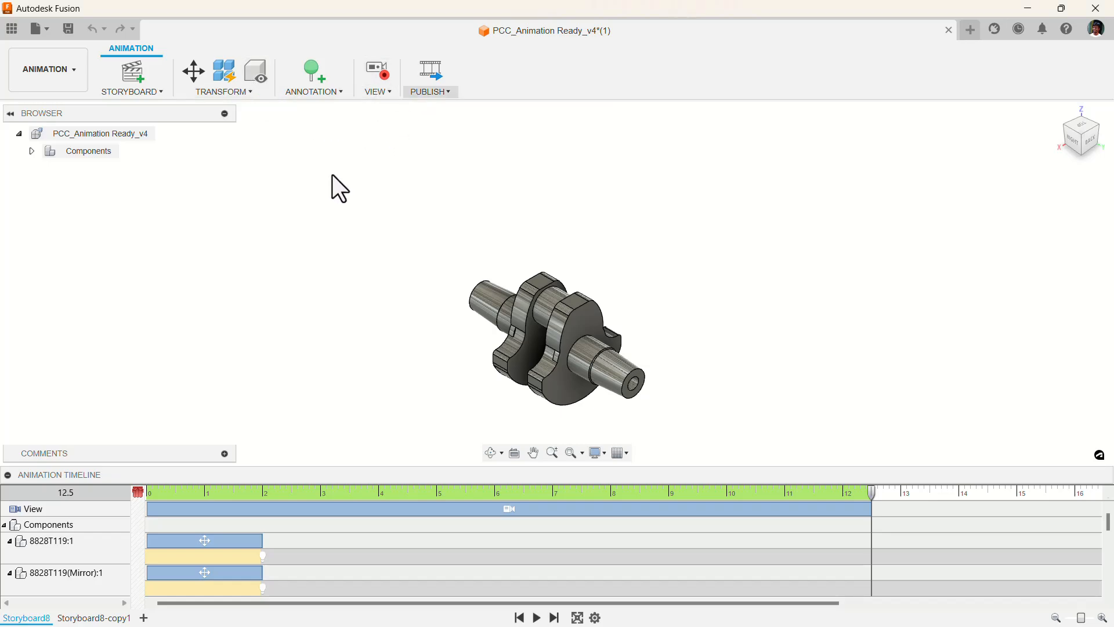
# Expand the component tree down to the Connecting Rod v1:1 parts and toggle the Bearing bush:1 visibility on and off.
pyautogui.click(32, 151)
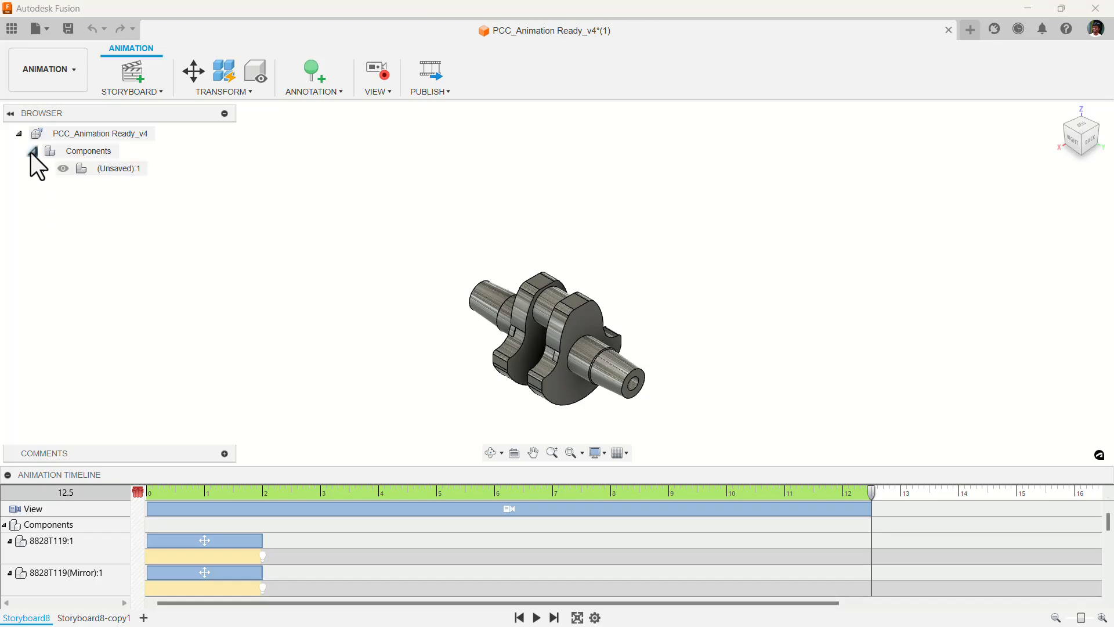
pyautogui.click(46, 168)
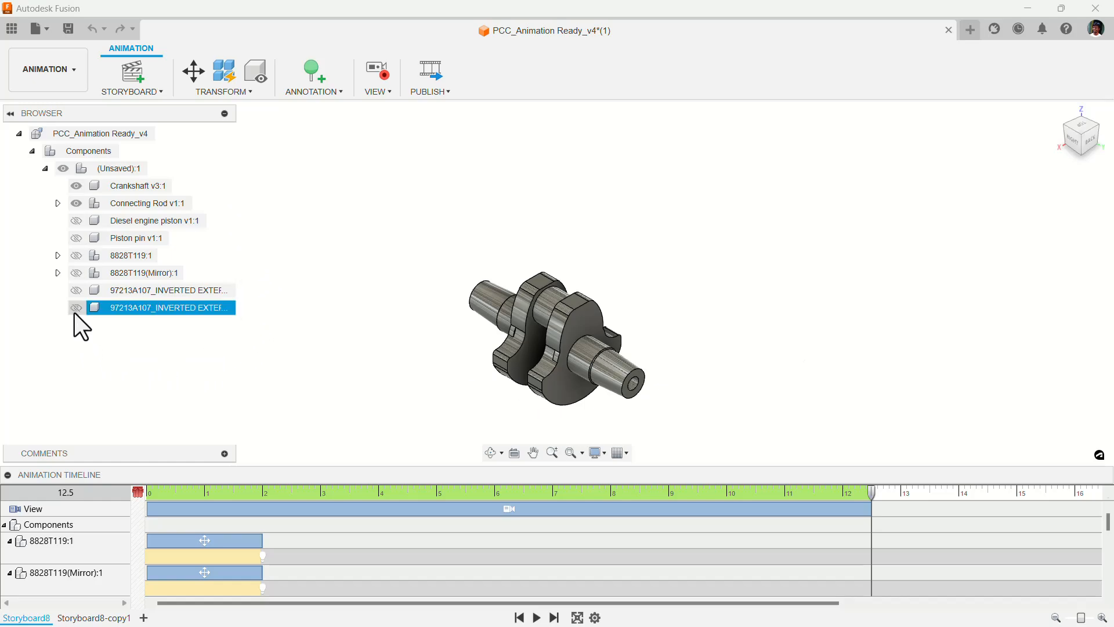
pyautogui.click(57, 204)
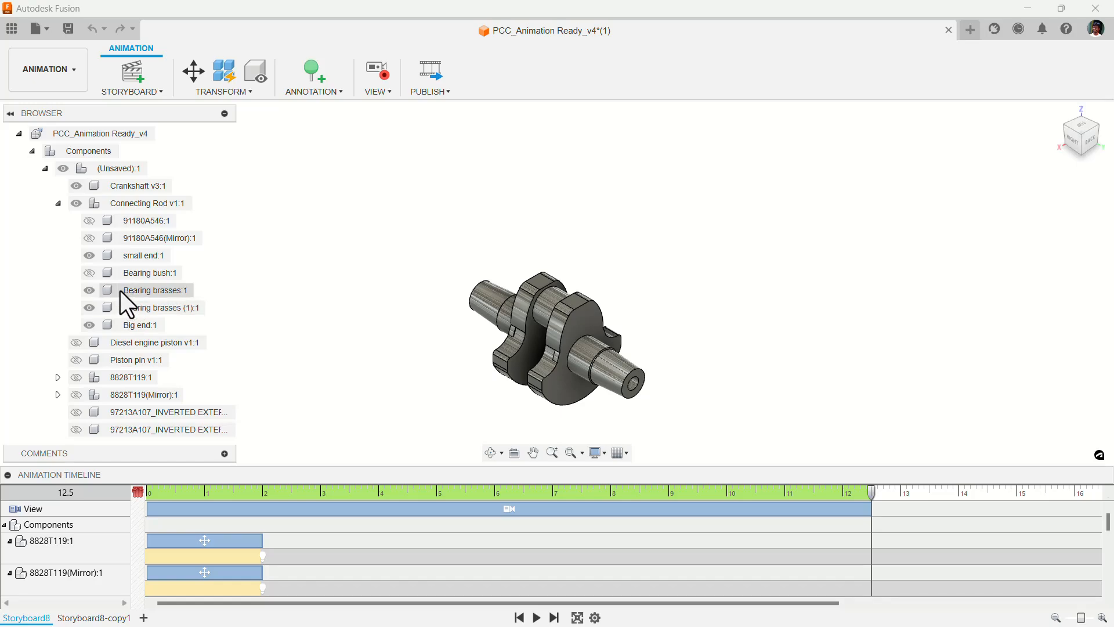
pyautogui.click(89, 273)
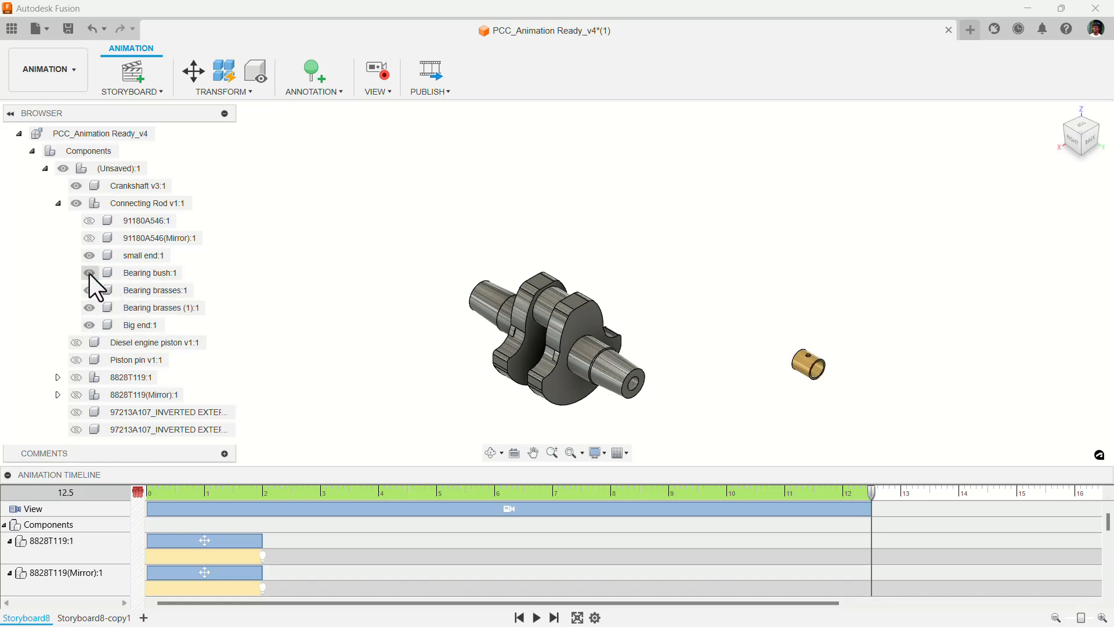
pyautogui.click(89, 273)
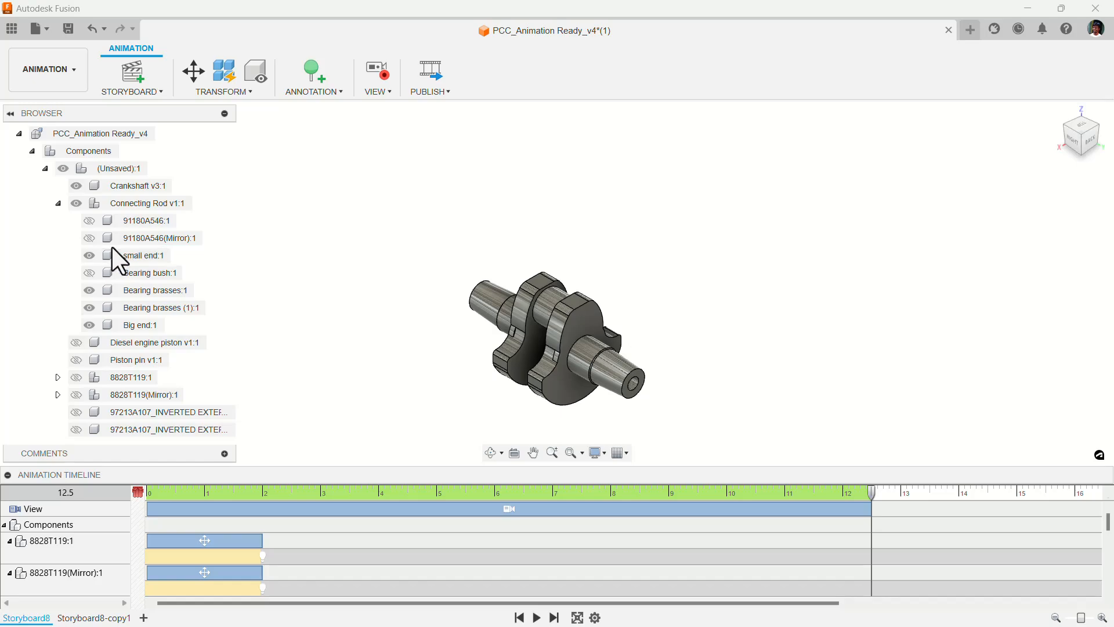
# Show all hidden components: both 91180A546 bolts, bearing bush, piston, piston pin, both 8828T119 bearings and both retaining rings; collapse the Connecting Rod.
pyautogui.click(88, 237)
pyautogui.click(89, 221)
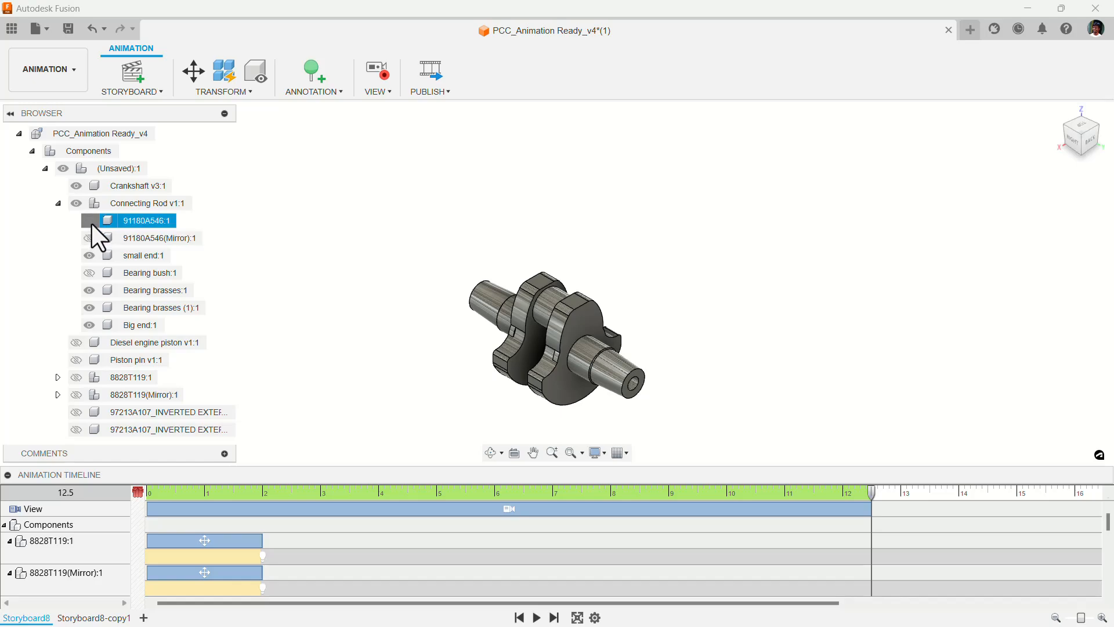
pyautogui.click(89, 273)
pyautogui.click(76, 342)
pyautogui.click(76, 359)
pyautogui.click(74, 377)
pyautogui.click(76, 378)
pyautogui.click(76, 395)
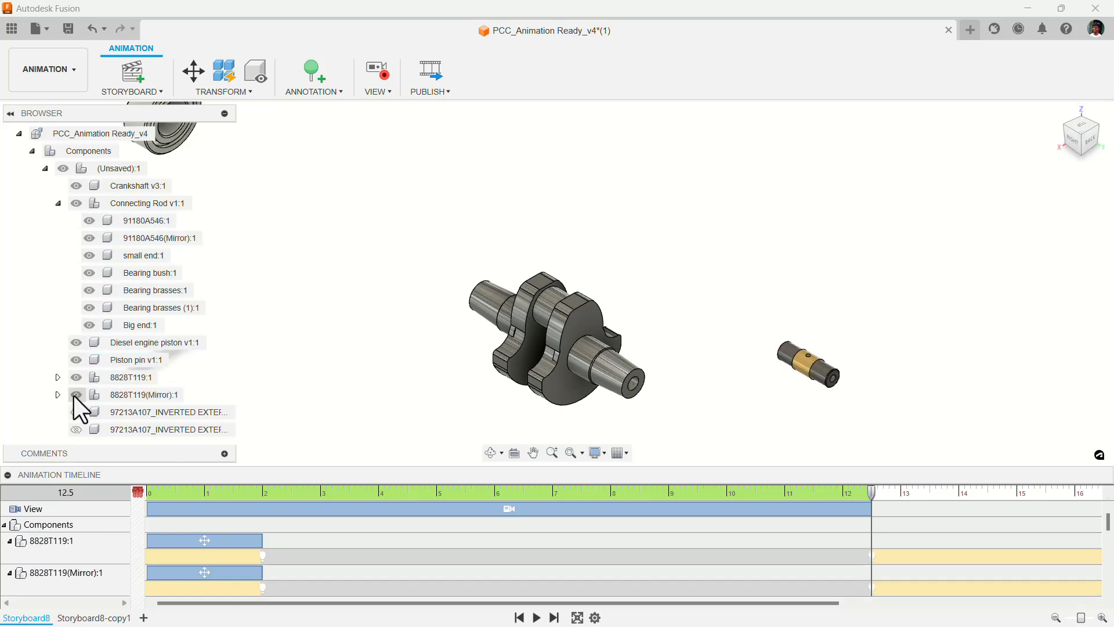
pyautogui.click(76, 429)
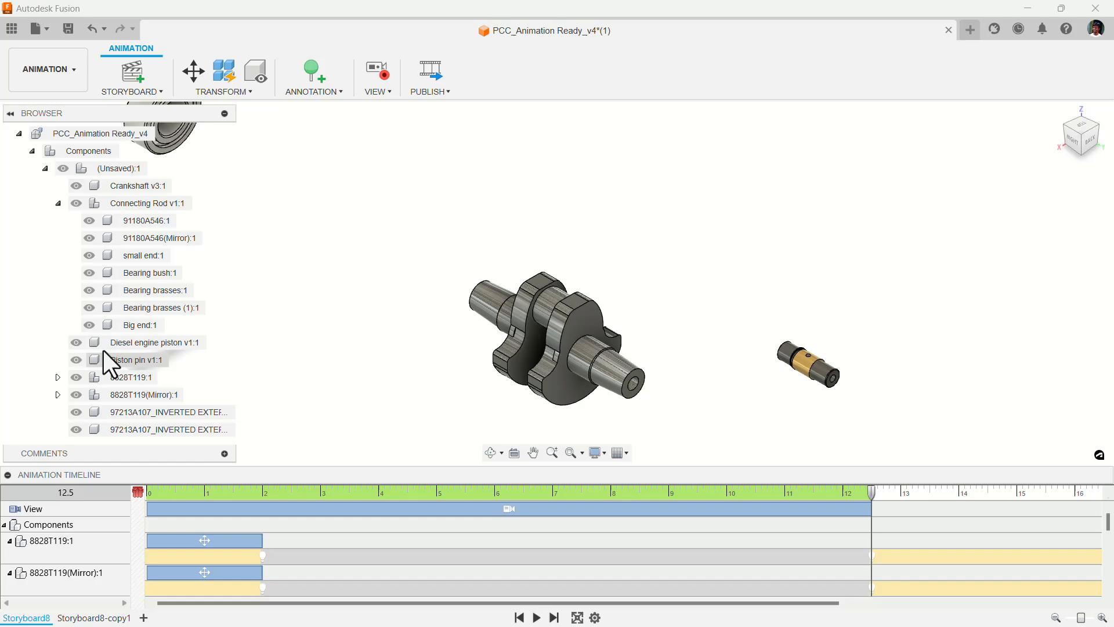
pyautogui.click(58, 203)
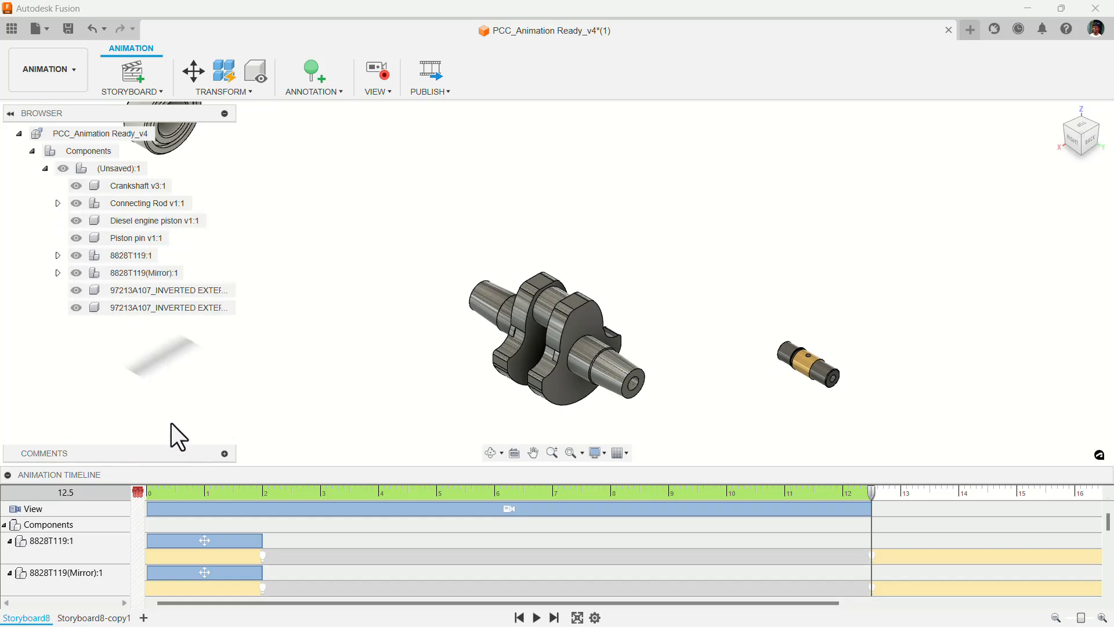
# Move the Storyboard8 playhead back to the scratch zone before 0, and forward to 0.2 on the timeline.
pyautogui.moveTo(165, 491); pyautogui.dragTo(137, 507)
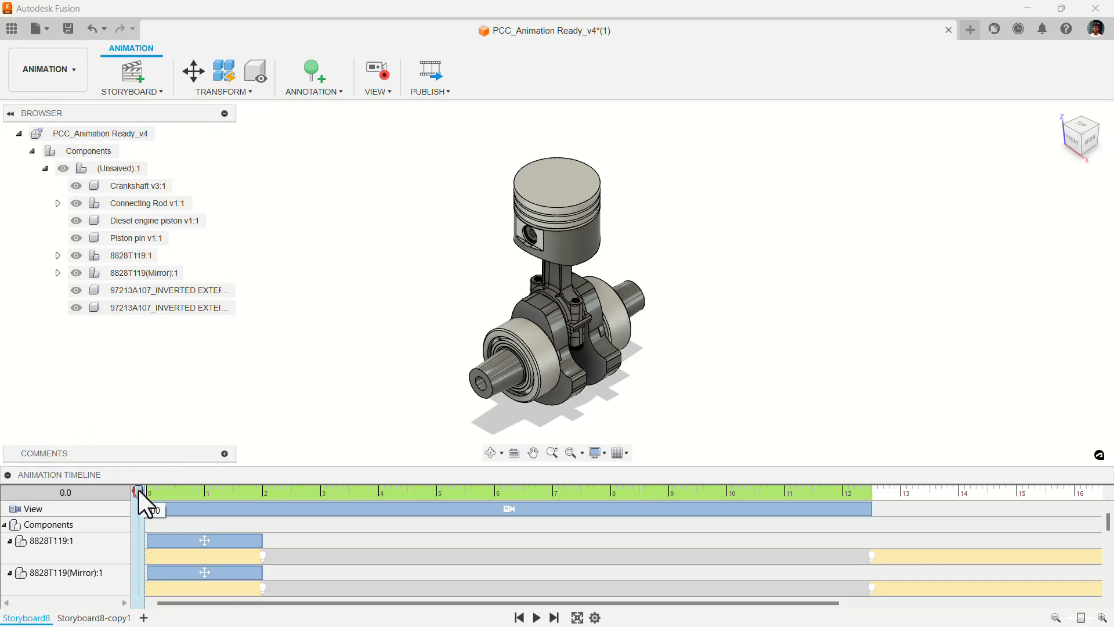
pyautogui.moveTo(139, 490); pyautogui.dragTo(172, 493)
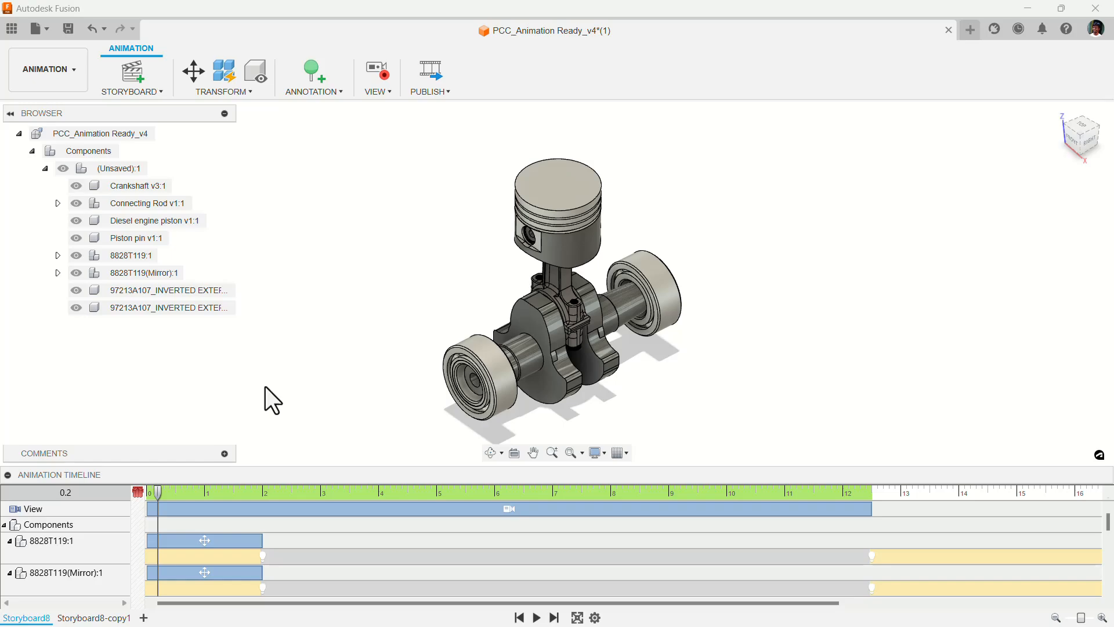
# Create a new storyboard of type Clean and place its playhead at 2.0 on the timeline.
pyautogui.click(143, 617)
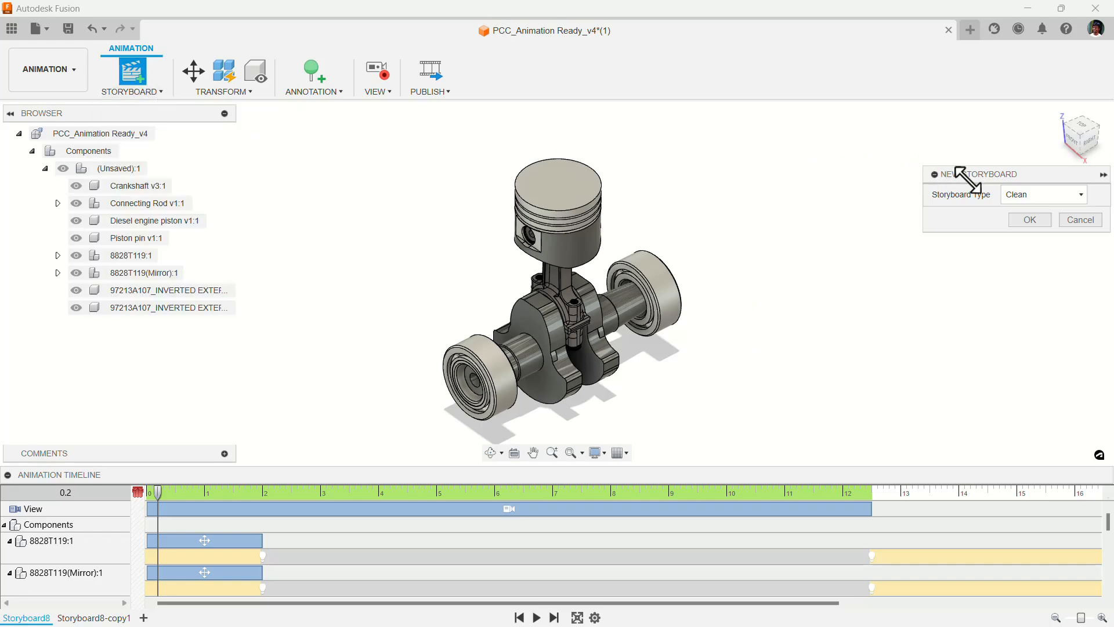
pyautogui.click(1022, 195)
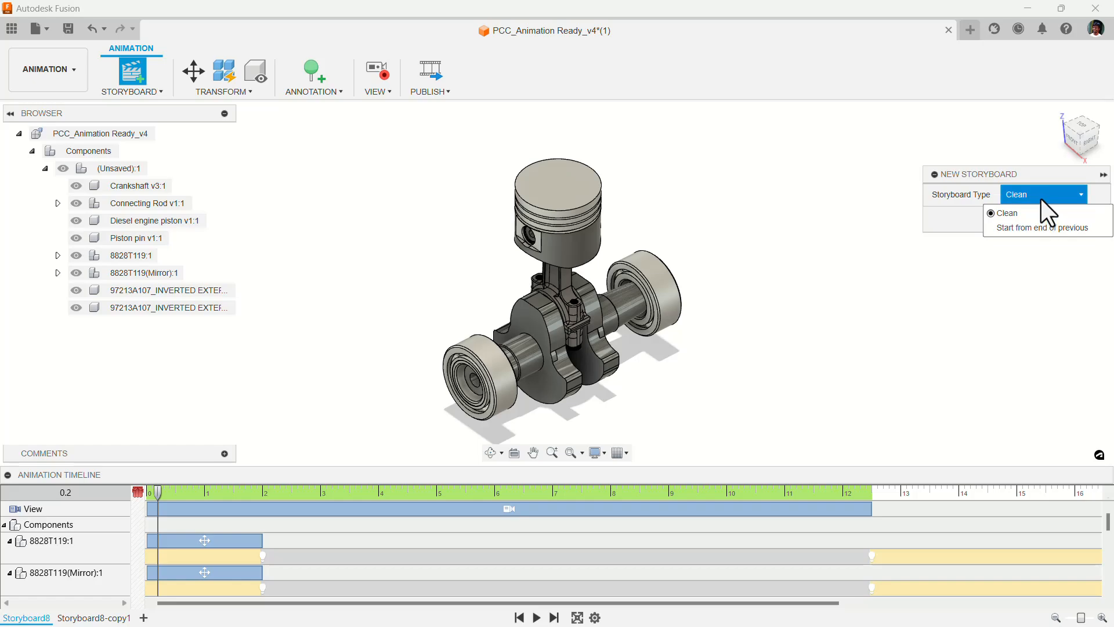
pyautogui.click(1041, 200)
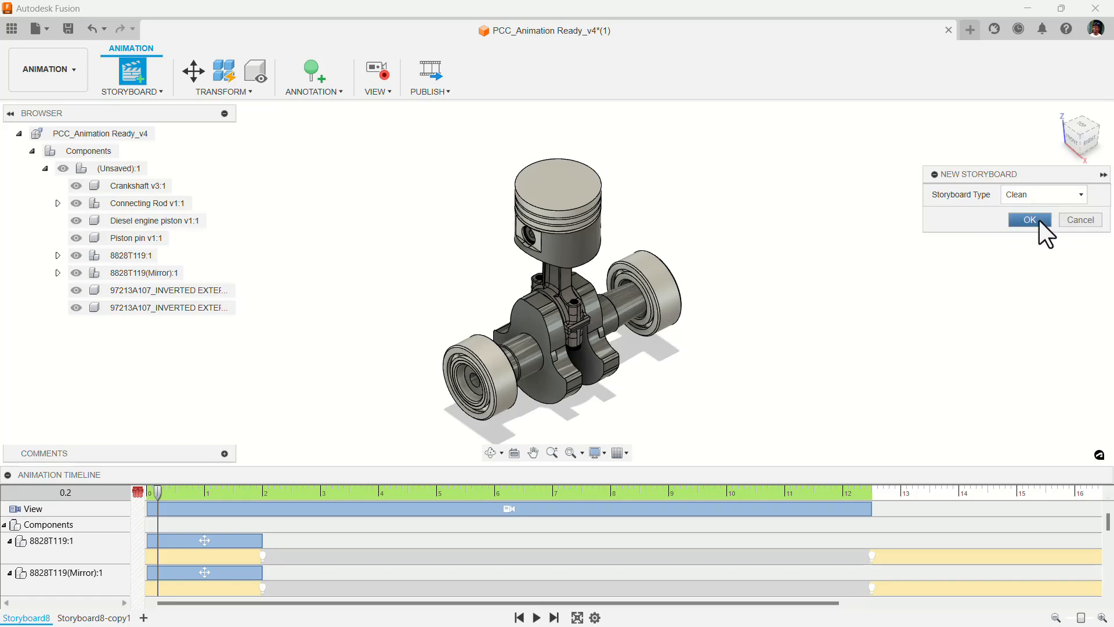
pyautogui.click(1038, 220)
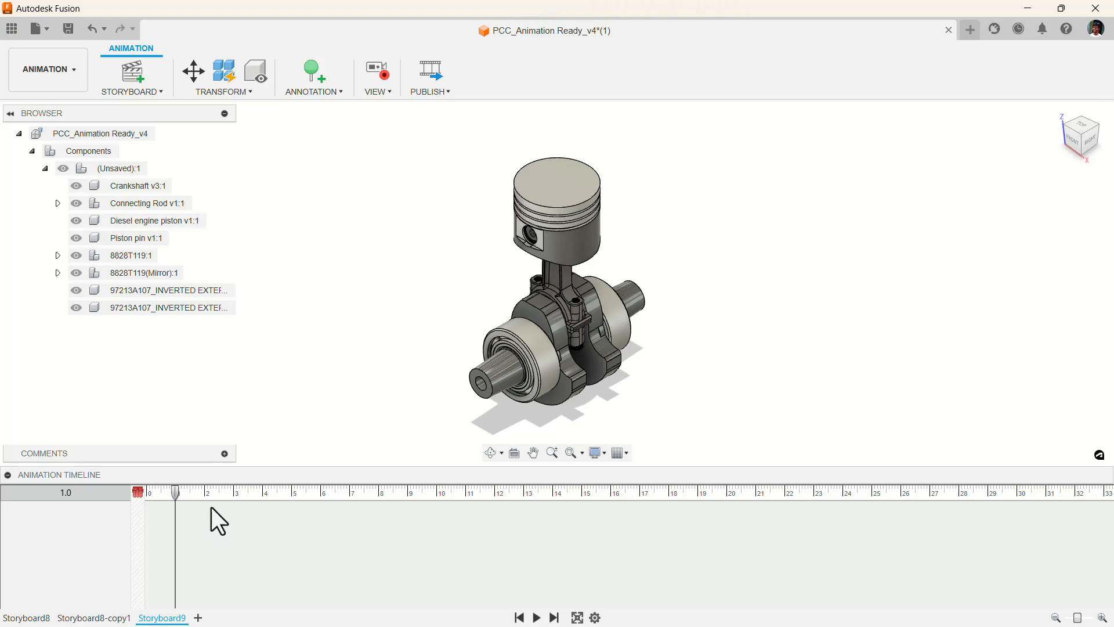
pyautogui.moveTo(176, 488); pyautogui.dragTo(204, 490)
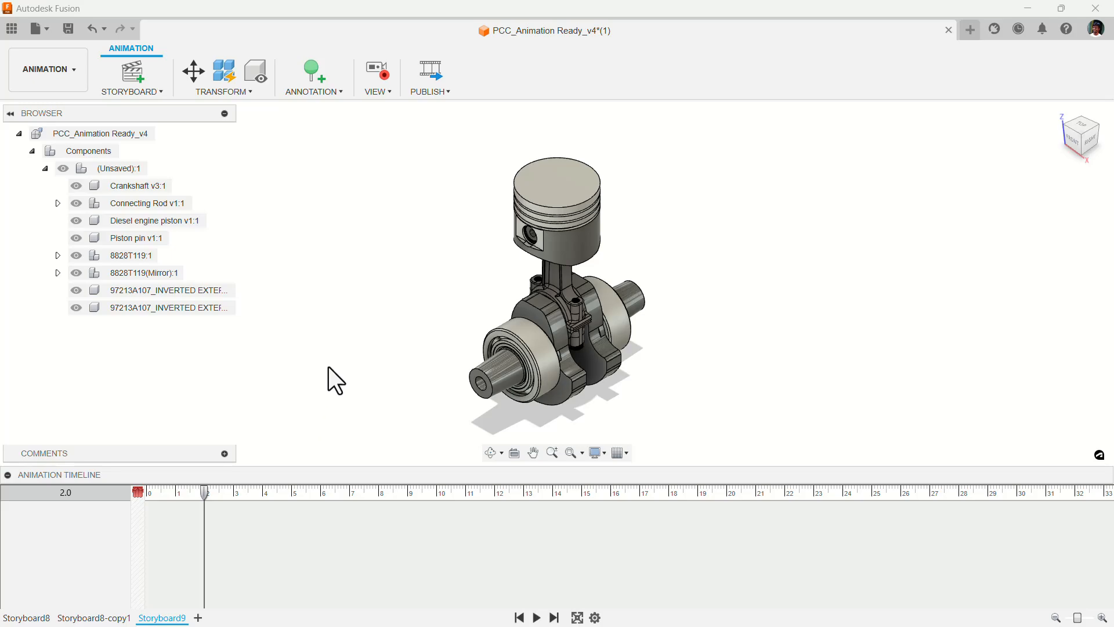
# Scrub through the Storyboard8 timeline to review its disassembly sequence, and return to Storyboard9 with the playhead at 2.0.
pyautogui.click(27, 618)
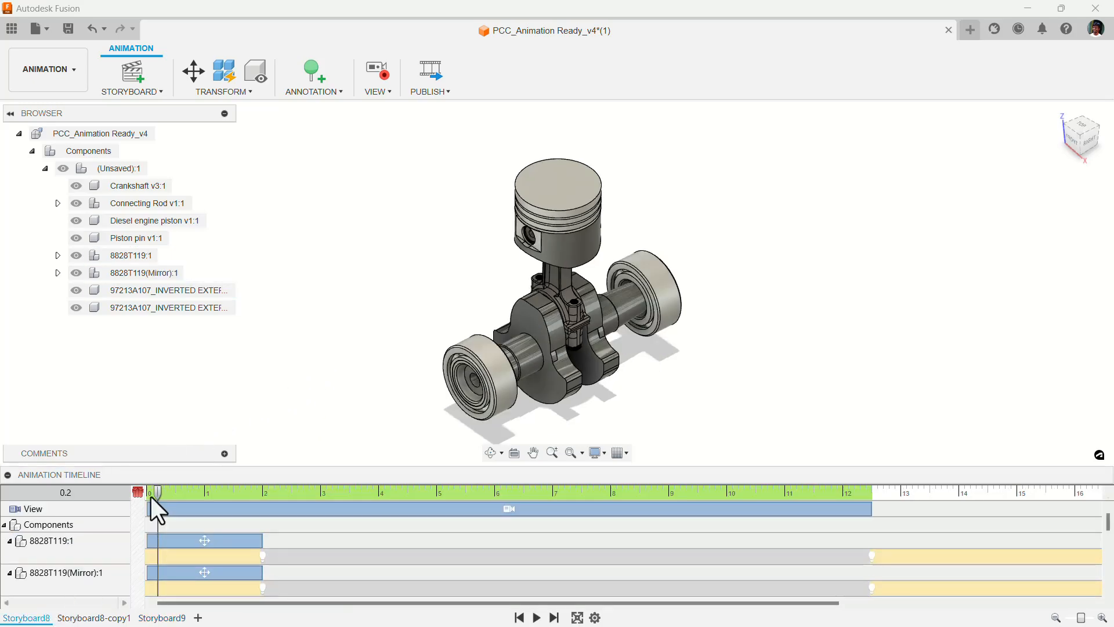
pyautogui.moveTo(159, 489); pyautogui.dragTo(409, 497)
pyautogui.moveTo(387, 496); pyautogui.dragTo(383, 494)
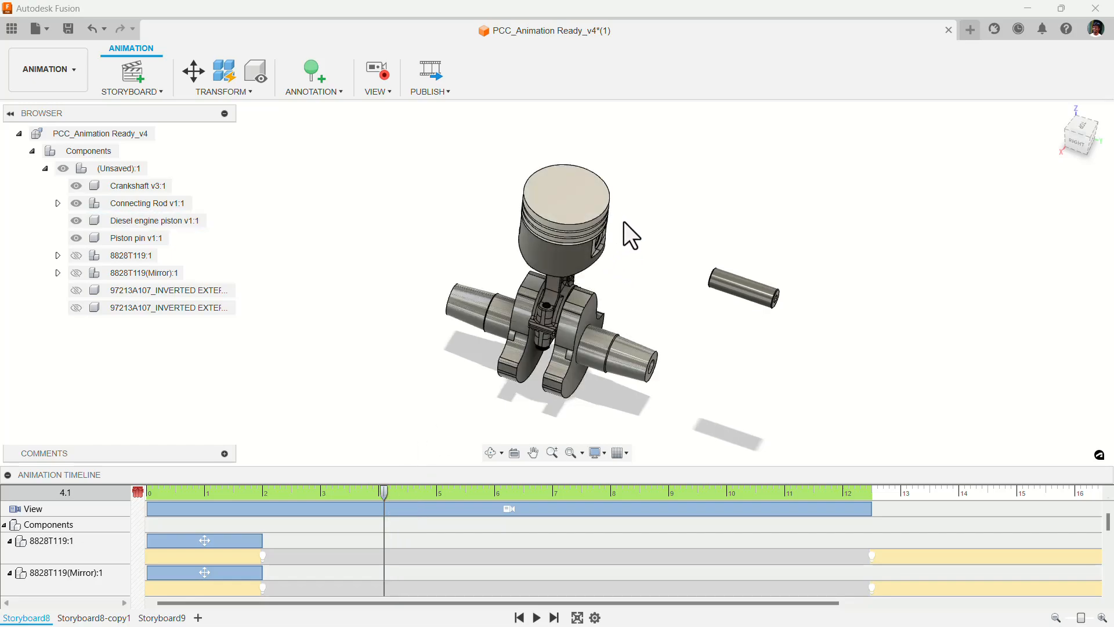
pyautogui.moveTo(382, 491); pyautogui.dragTo(702, 525)
pyautogui.moveTo(624, 518); pyautogui.dragTo(440, 490)
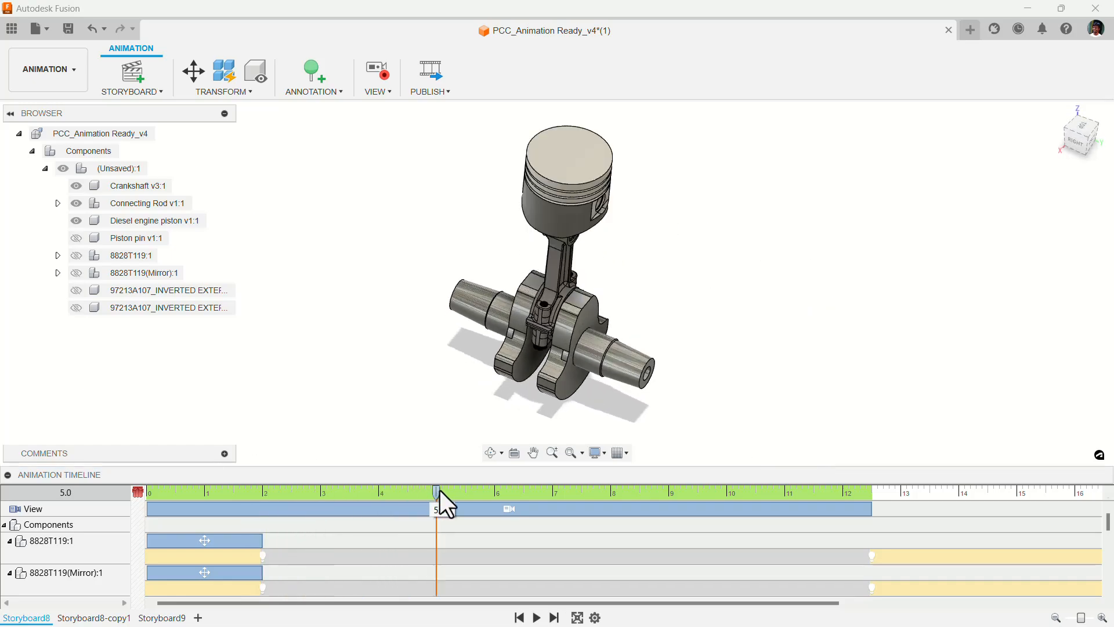
pyautogui.click(162, 618)
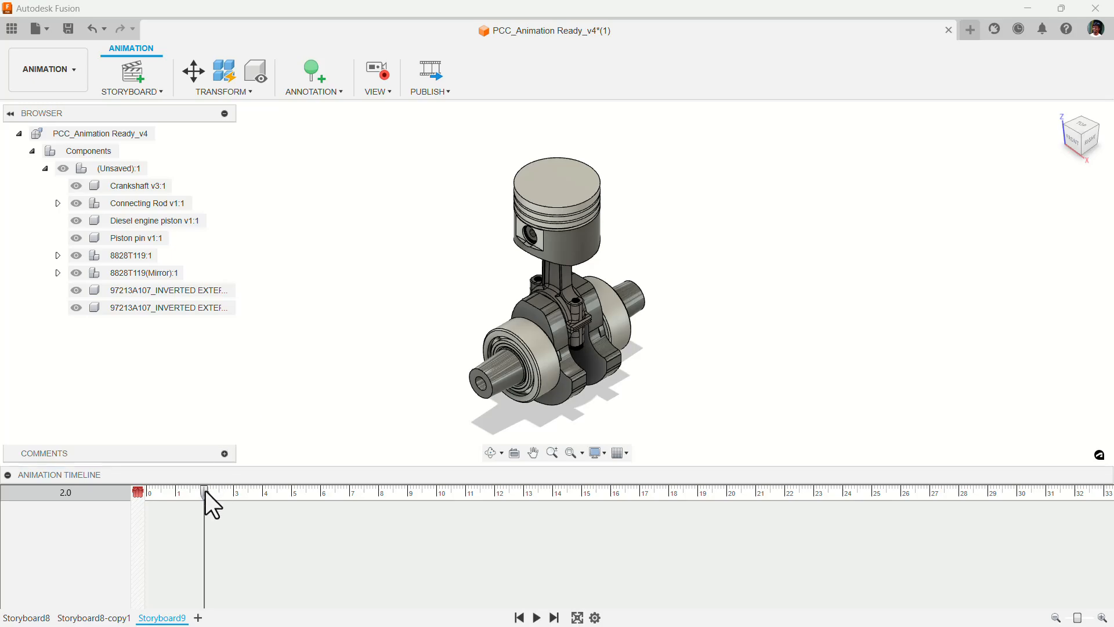
pyautogui.moveTo(204, 492); pyautogui.dragTo(204, 496)
pyautogui.click(193, 73)
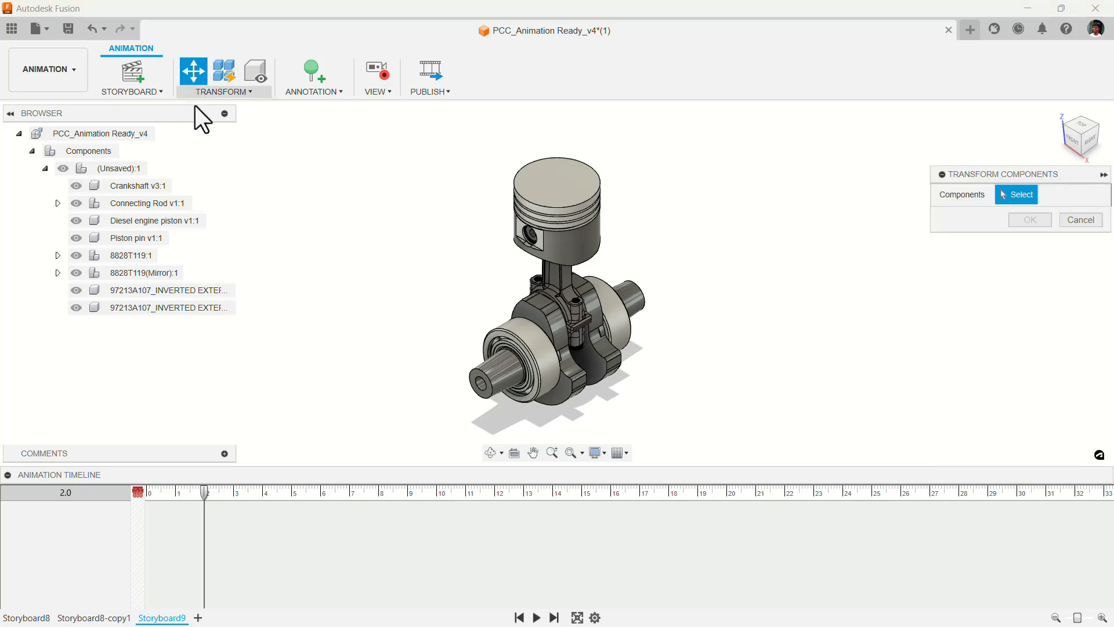
pyautogui.click(500, 321)
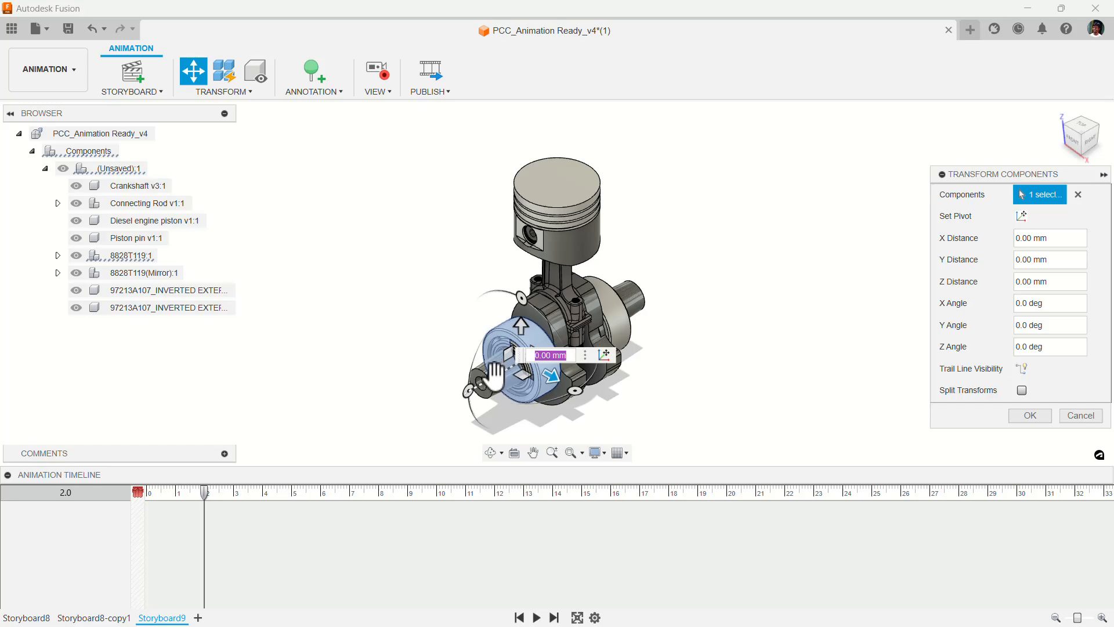
pyautogui.moveTo(494, 373); pyautogui.dragTo(432, 421)
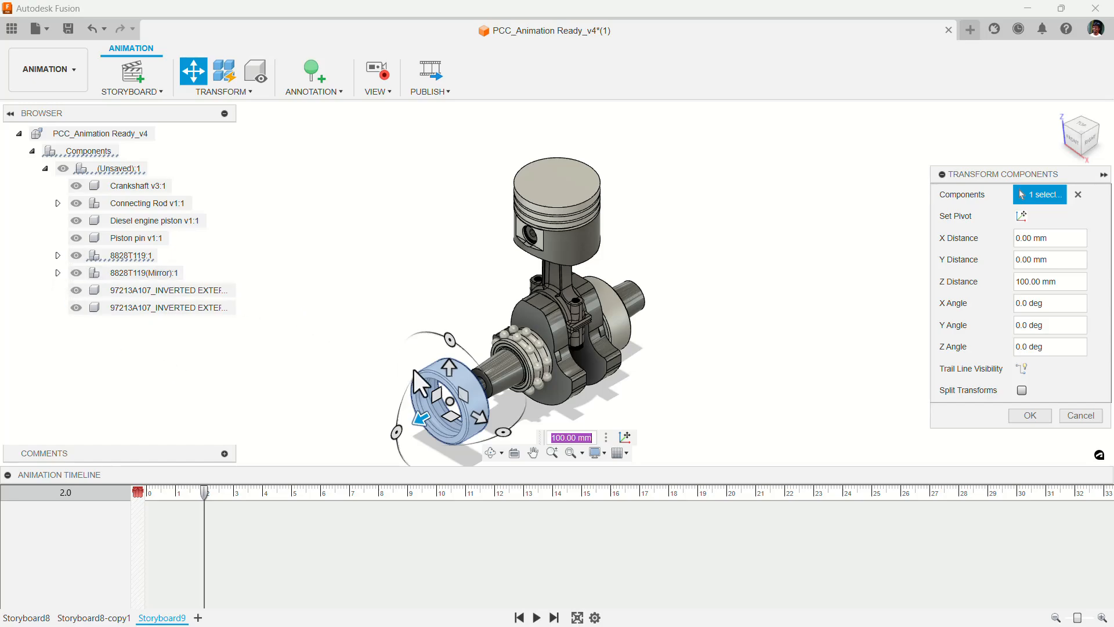
pyautogui.click(58, 256)
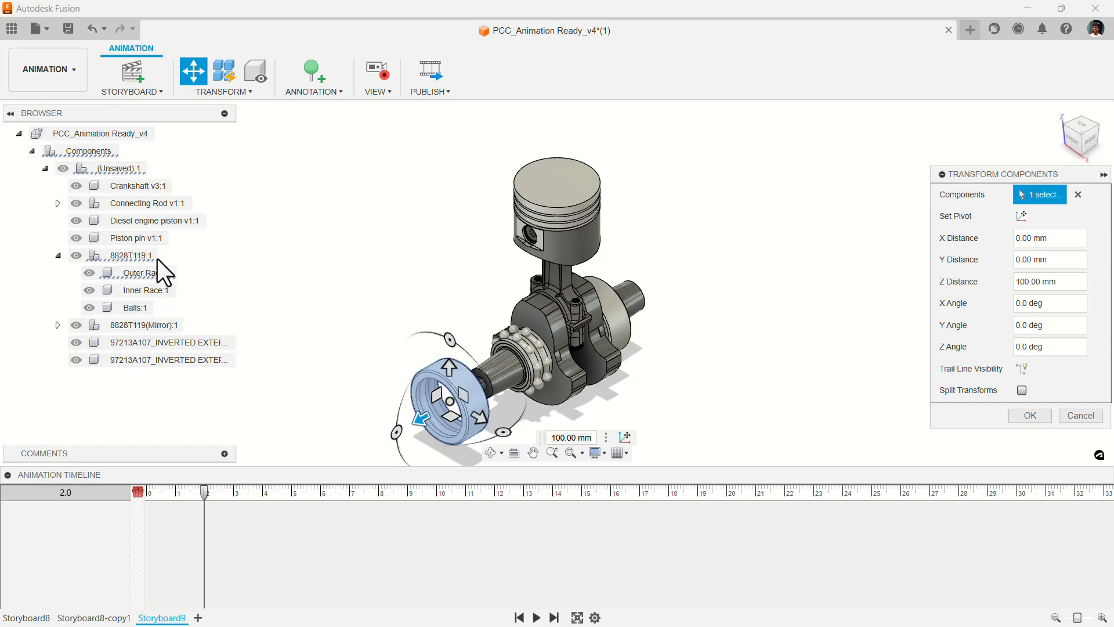
pyautogui.click(1075, 416)
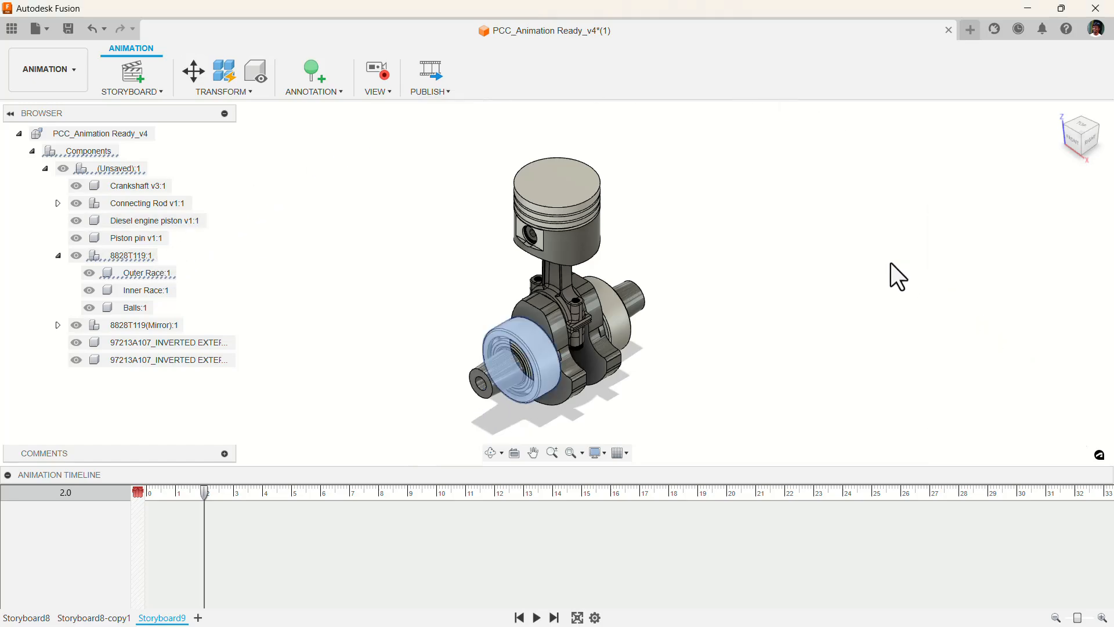
pyautogui.click(423, 161)
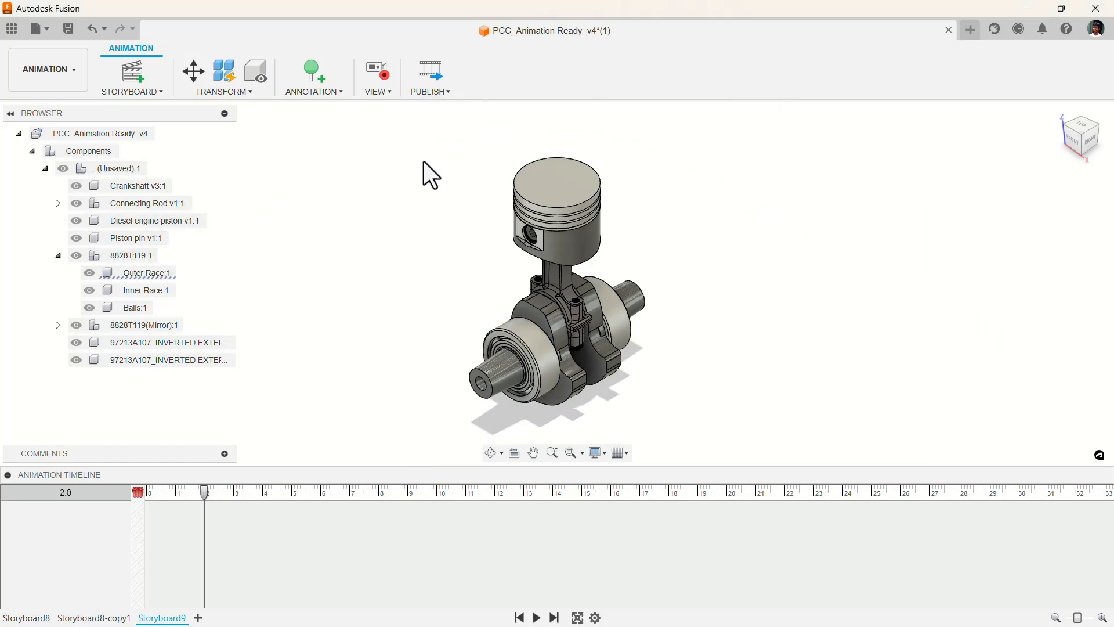
# Transform the whole 8828T119:1 bearing assembly with a Z distance of 300 mm at the 2.0 mark.
pyautogui.click(194, 70)
pyautogui.click(131, 256)
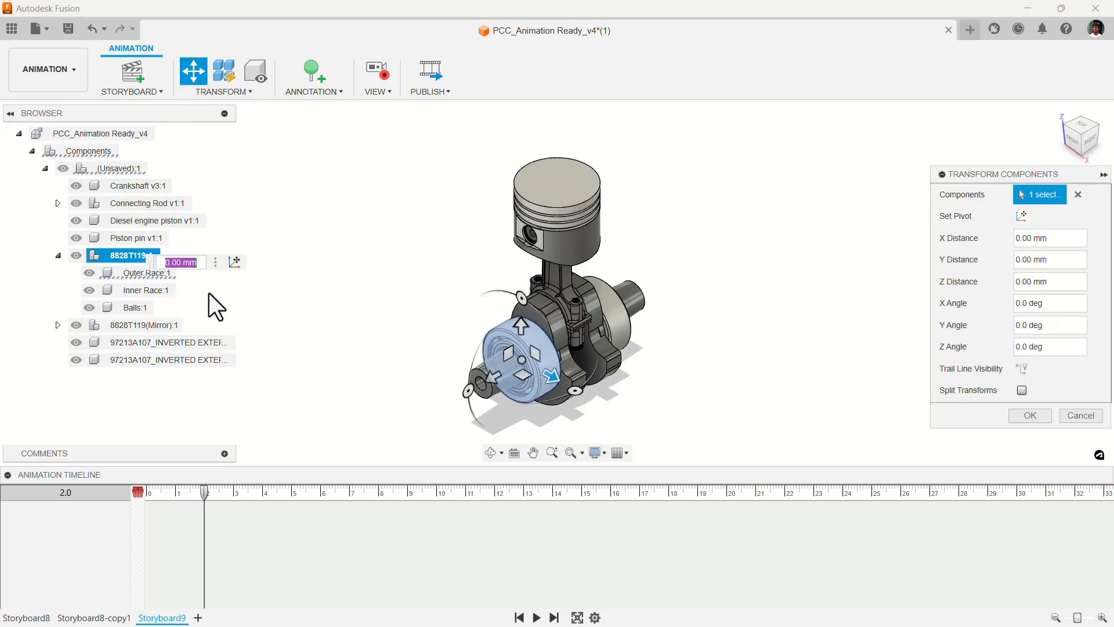
pyautogui.moveTo(492, 375); pyautogui.dragTo(322, 479)
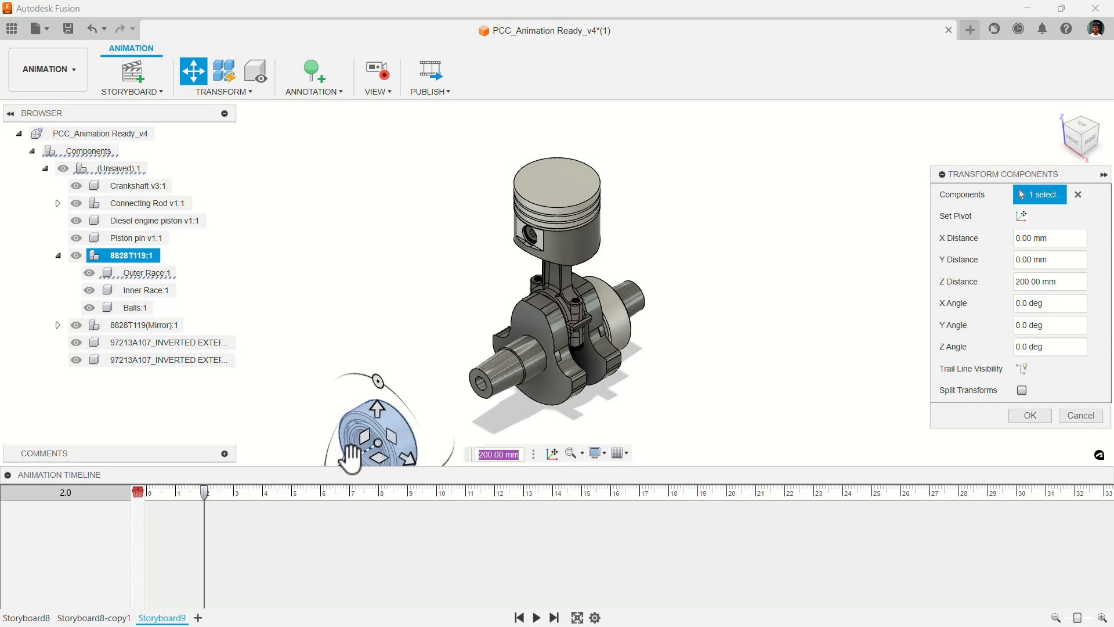
pyautogui.write('300')
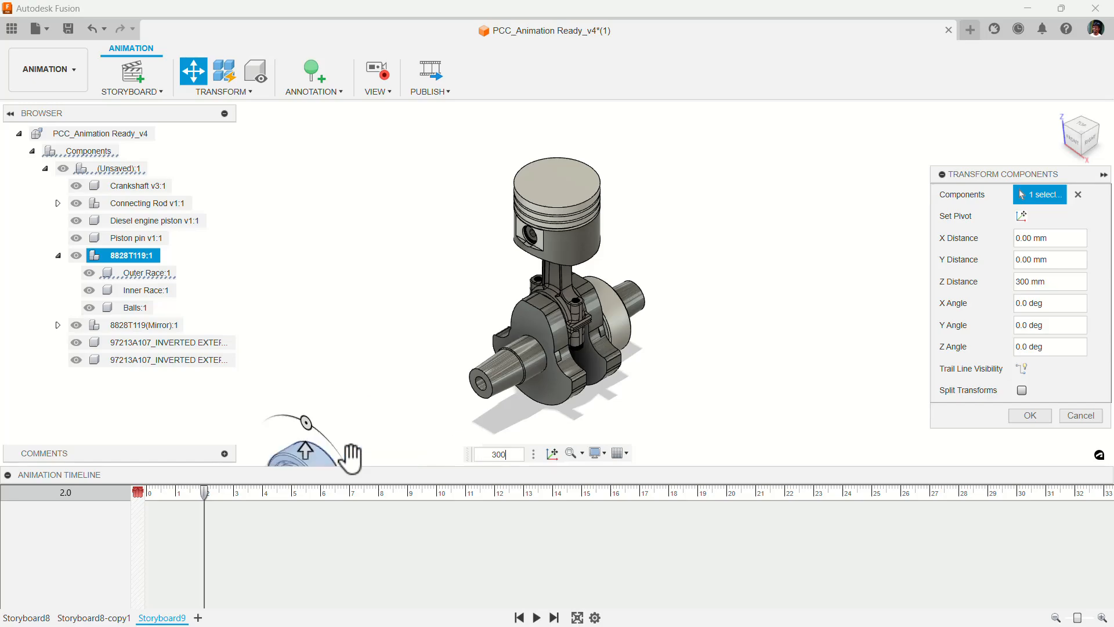
pyautogui.click(1016, 416)
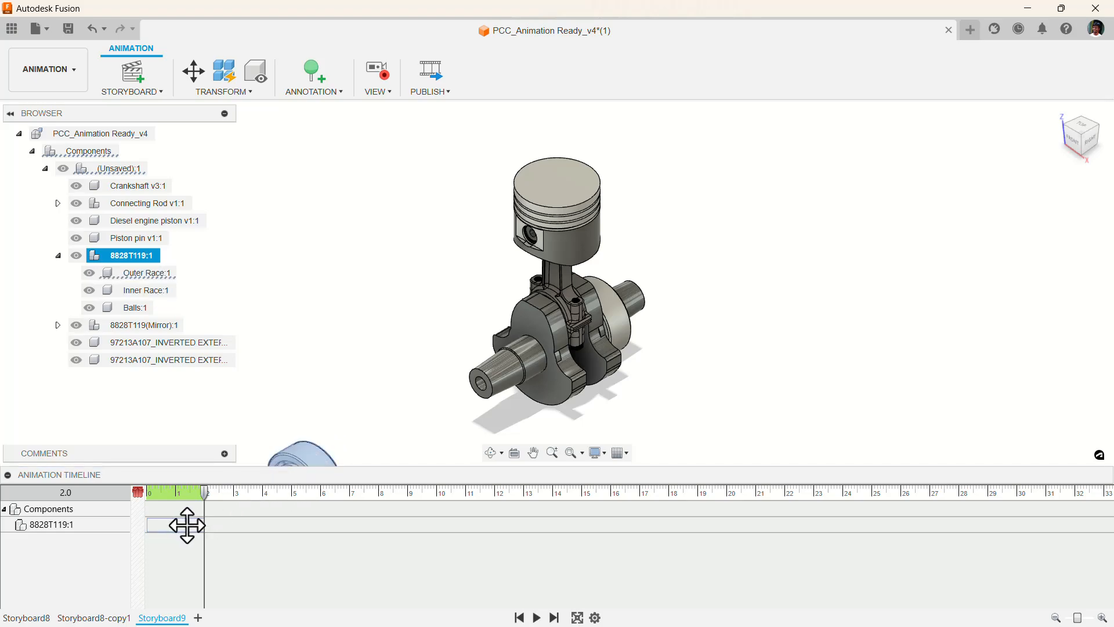
pyautogui.rightClick(186, 525)
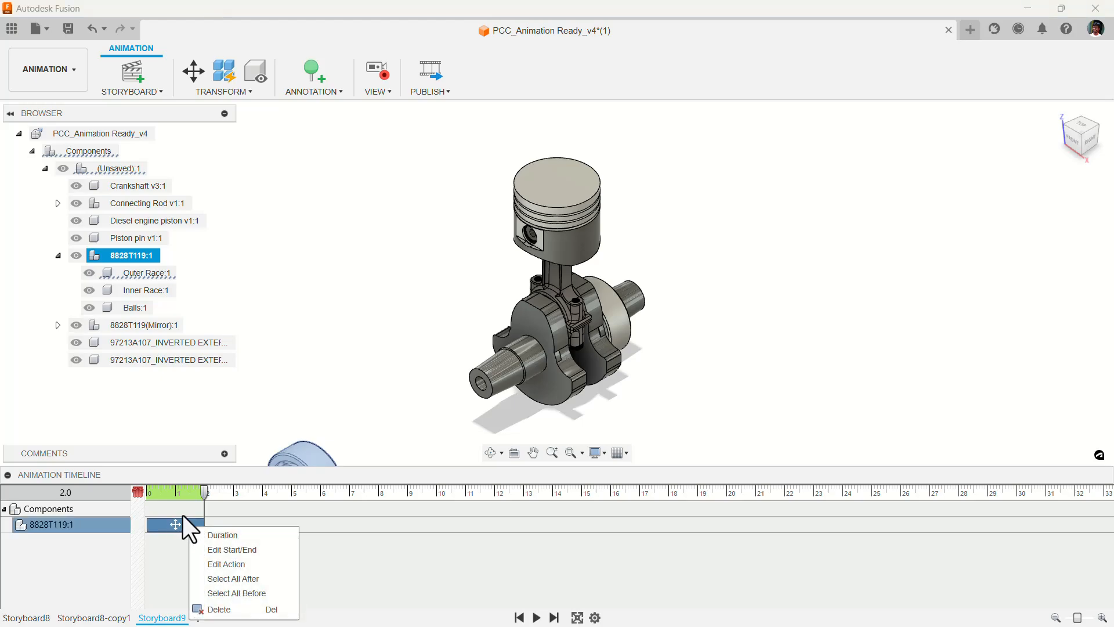
pyautogui.click(235, 563)
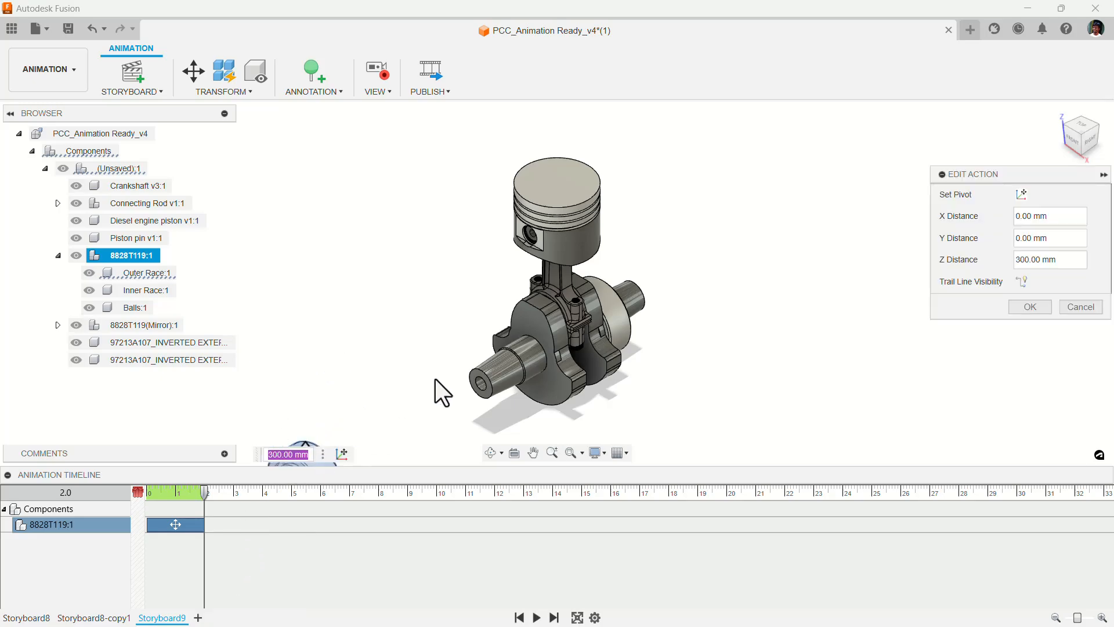
pyautogui.click(1027, 214)
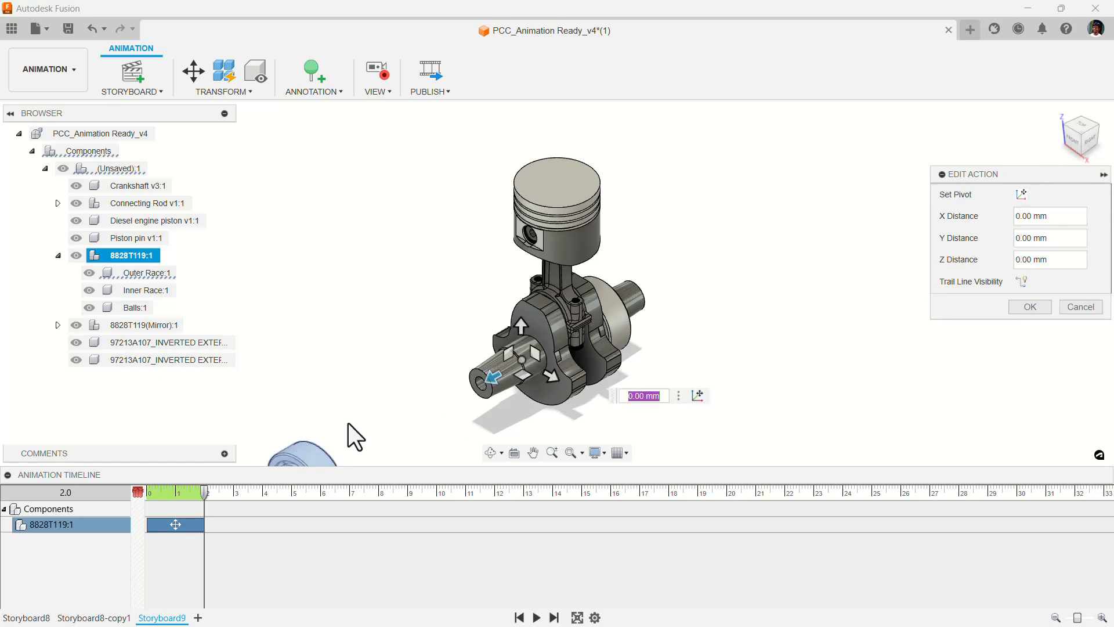
pyautogui.click(1080, 308)
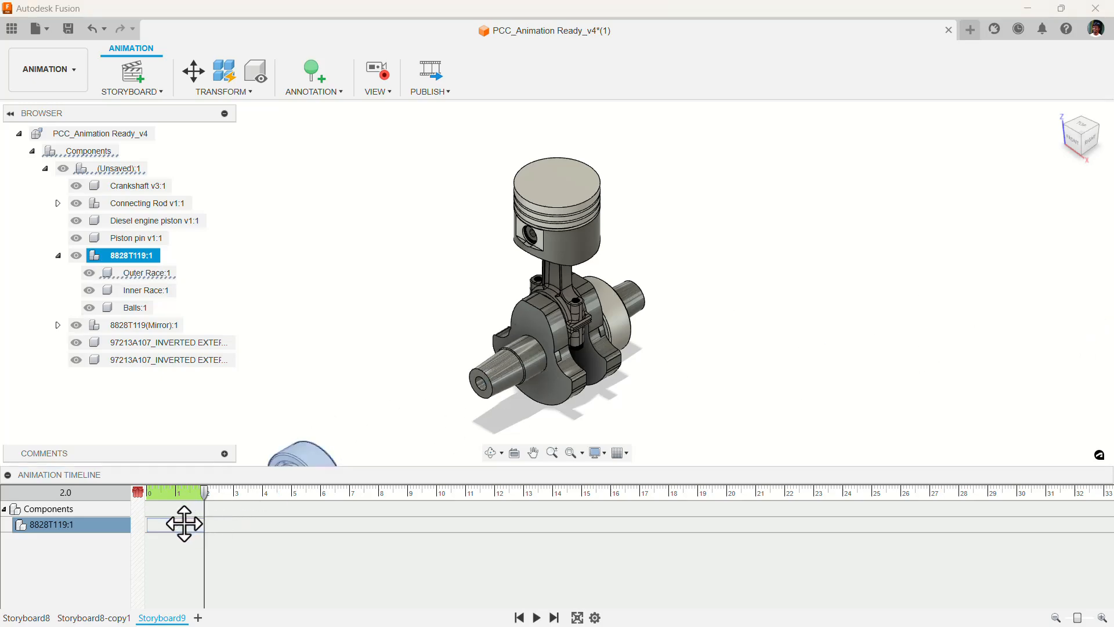
# Edit the 8828T119:1 bearing's move action on the timeline, setting its Z distance to 400 mm.
pyautogui.rightClick(184, 523)
pyautogui.click(214, 561)
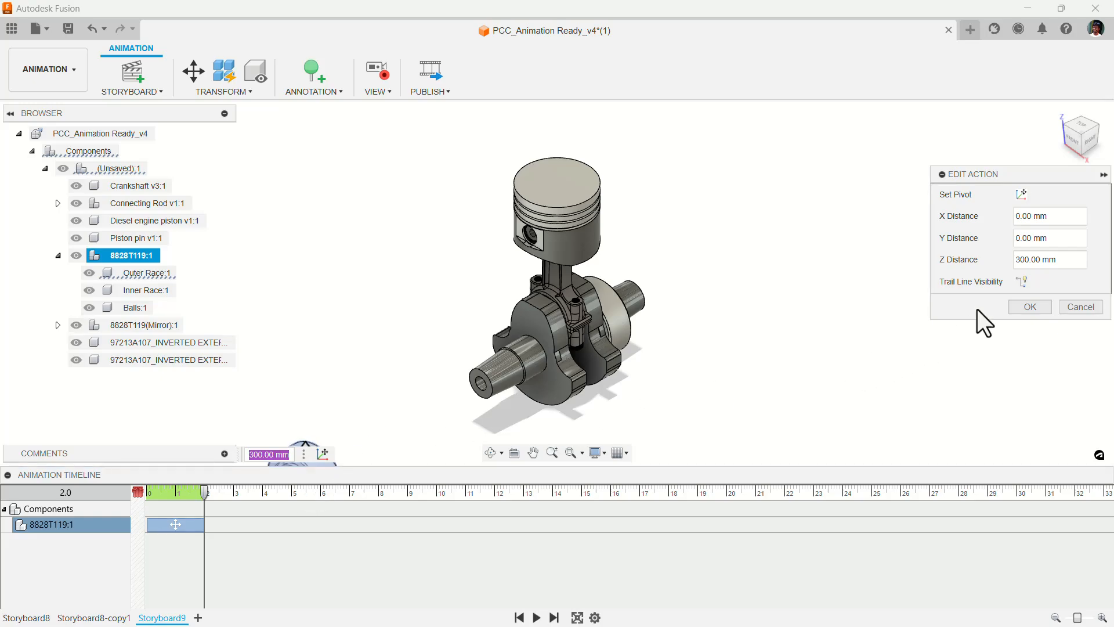
pyautogui.moveTo(1085, 258); pyautogui.dragTo(990, 271)
pyautogui.write('400')
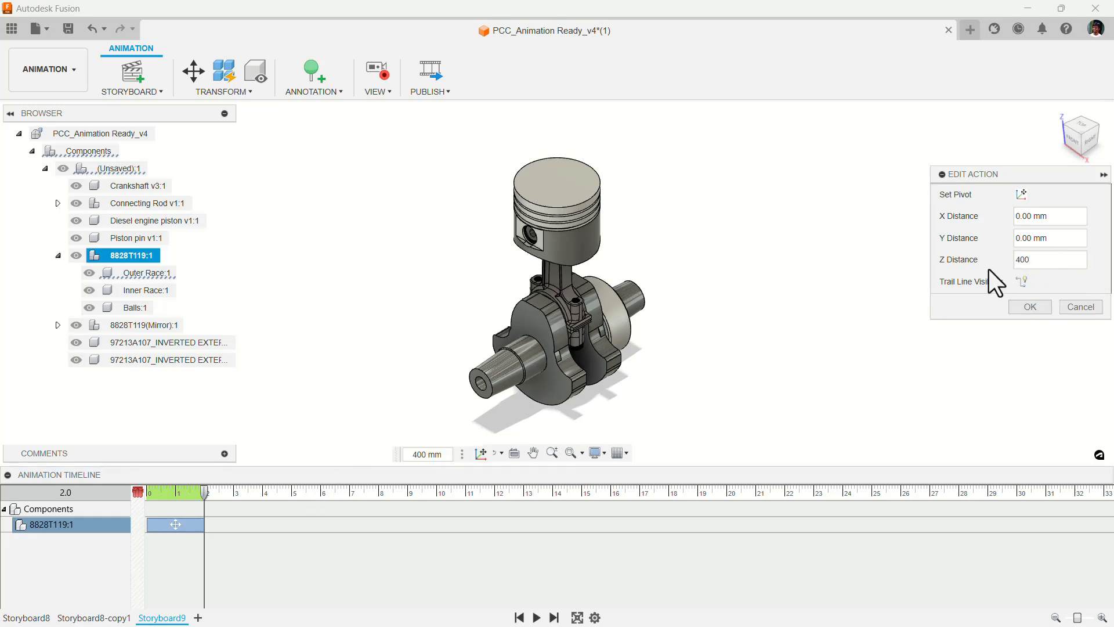
pyautogui.click(1022, 308)
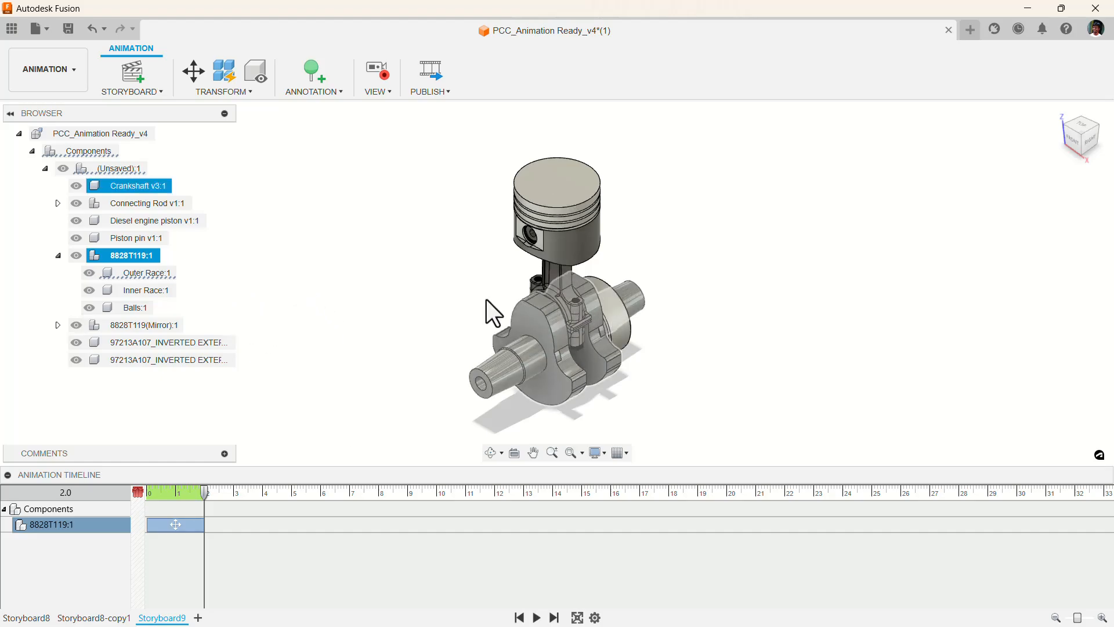
# Transform the 8828T119(Mirror):1 bearing assembly with a Z distance of -700 mm at the 2.0 mark.
pyautogui.click(143, 325)
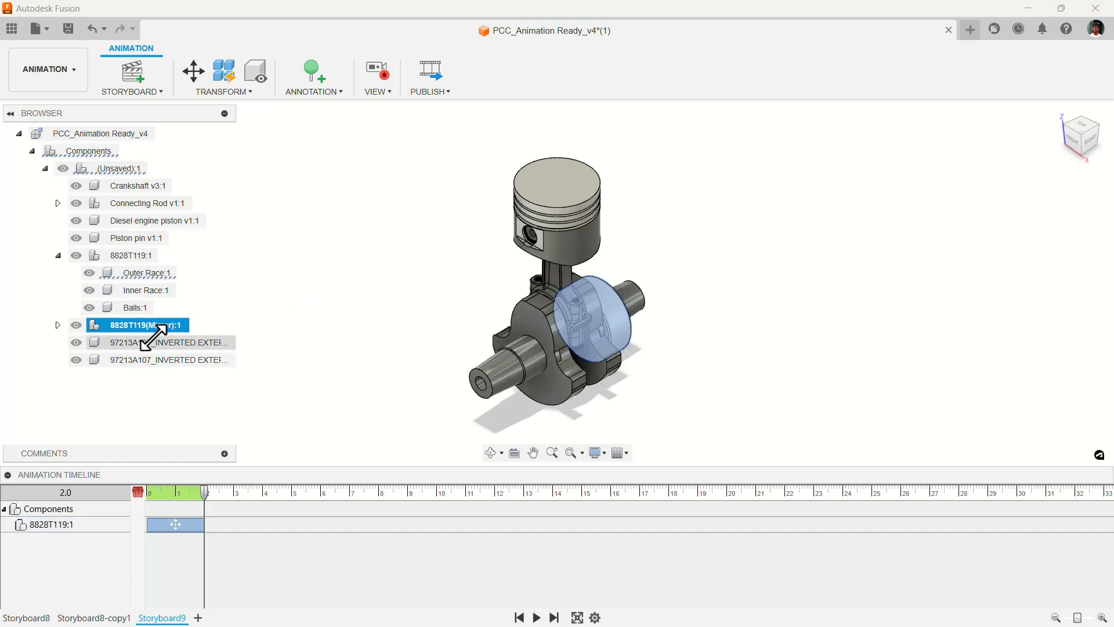
pyautogui.click(195, 72)
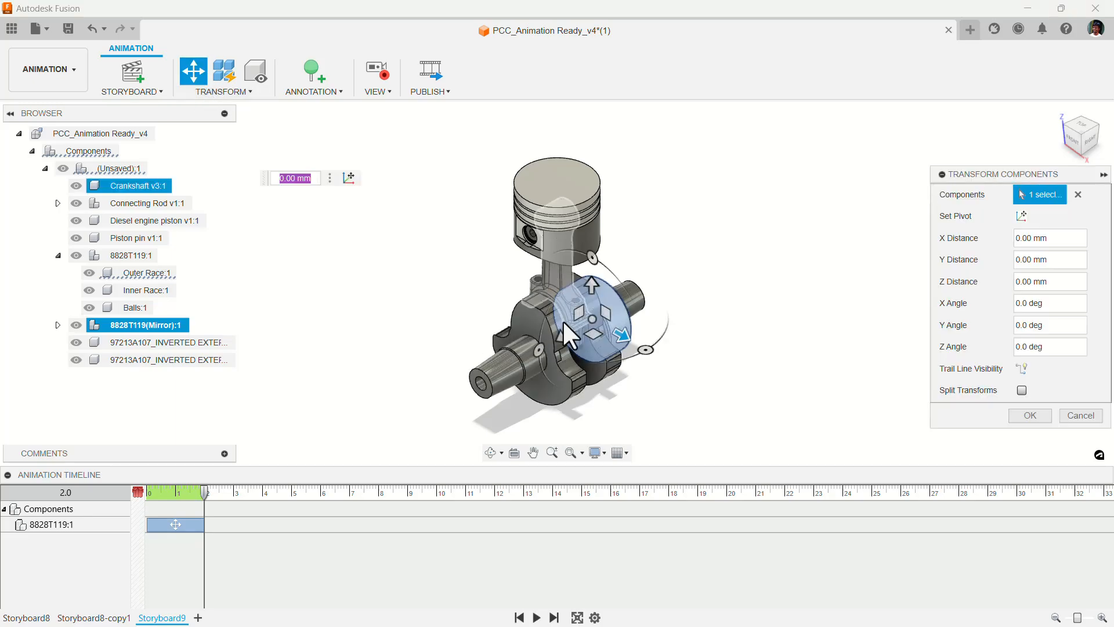
pyautogui.moveTo(563, 335); pyautogui.dragTo(563, 335)
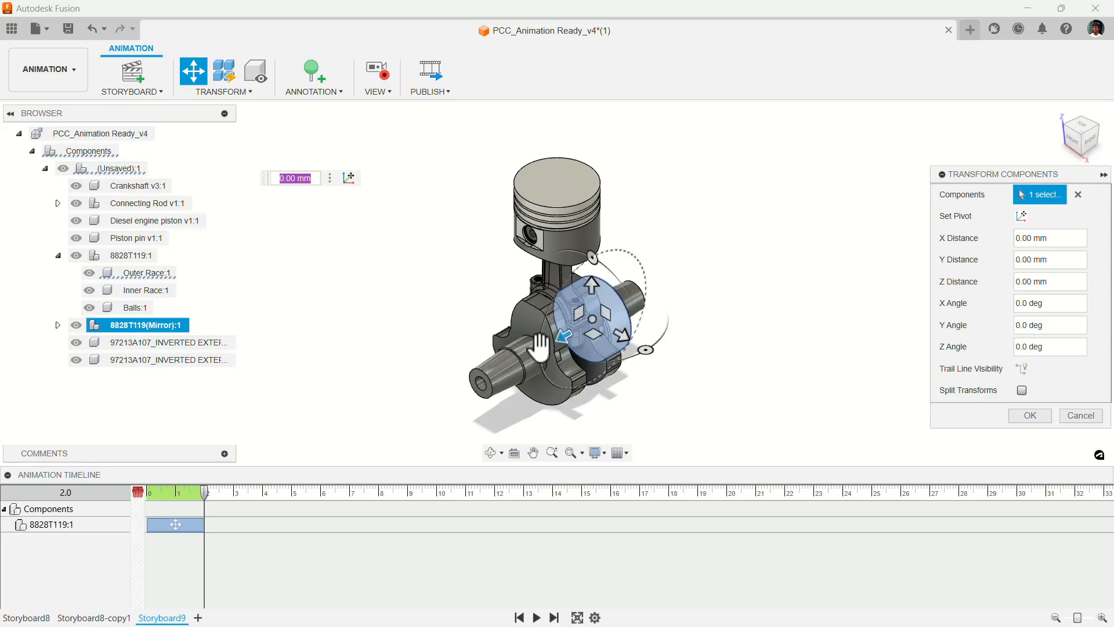
pyautogui.moveTo(566, 337); pyautogui.dragTo(1053, 116)
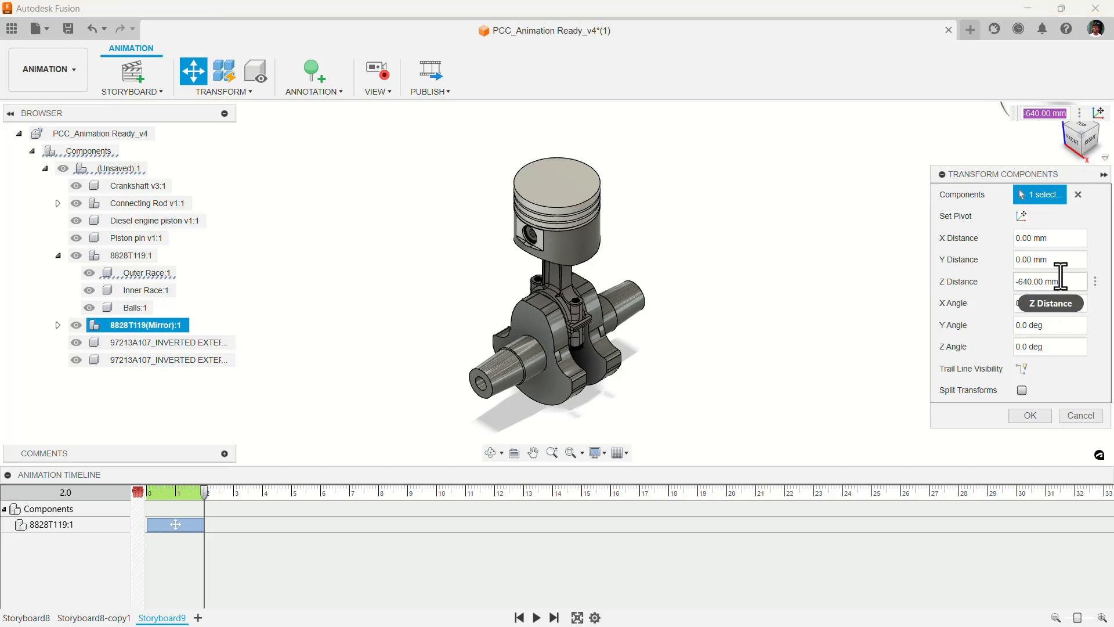
pyautogui.click(1057, 283)
pyautogui.write('-700')
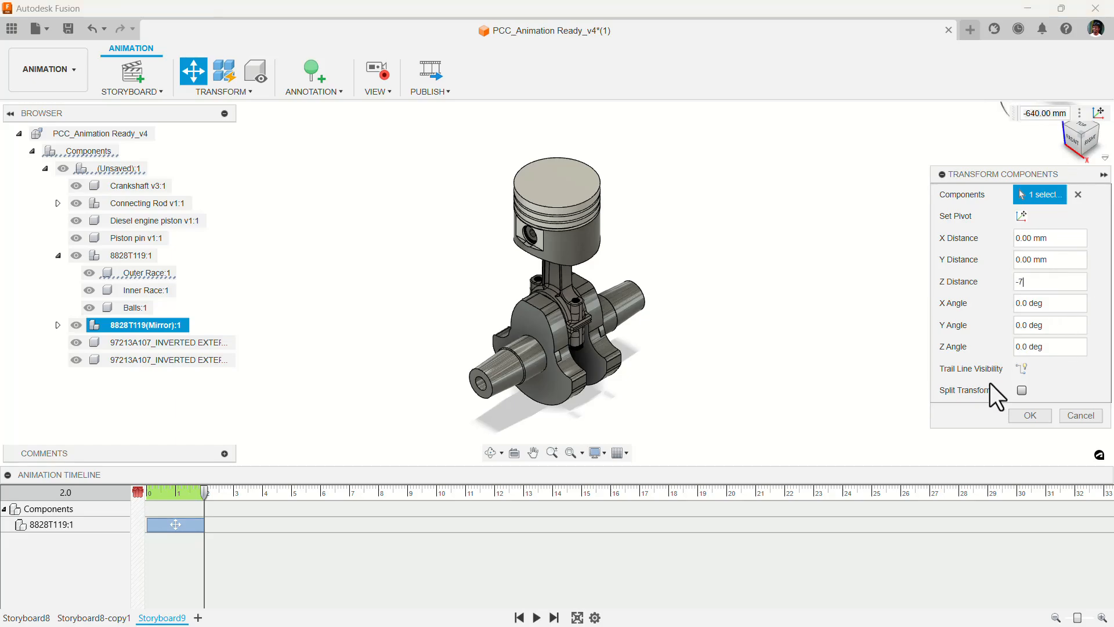
pyautogui.click(1026, 413)
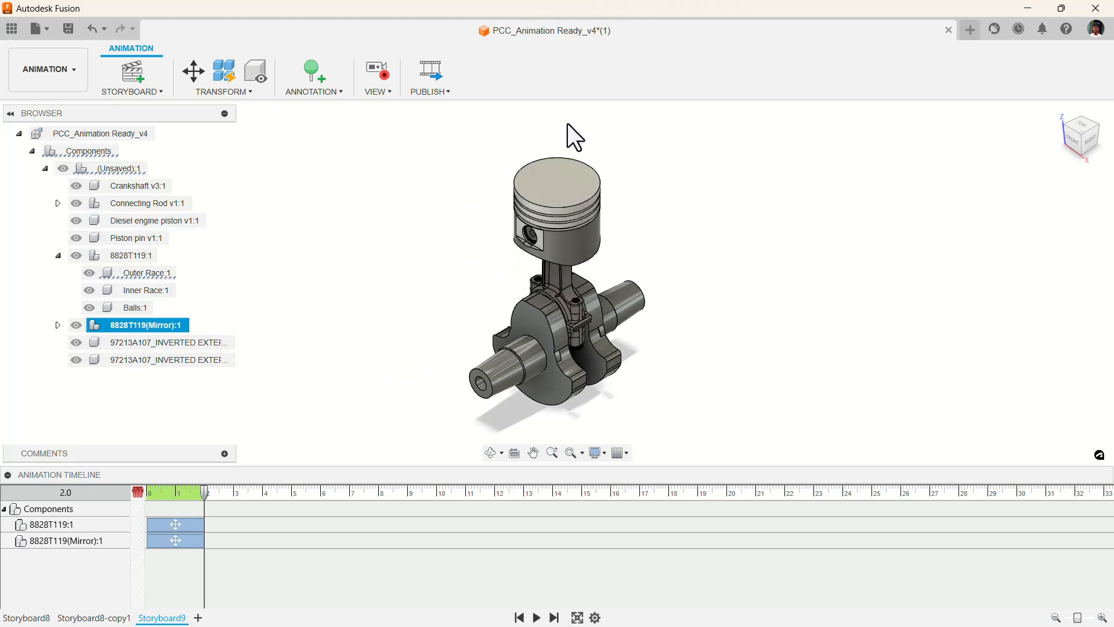
# Zoom in on the assembly to record a View action, move the playhead to 2.1, and delete that View action.
pyautogui.scroll(3, 615, 175)
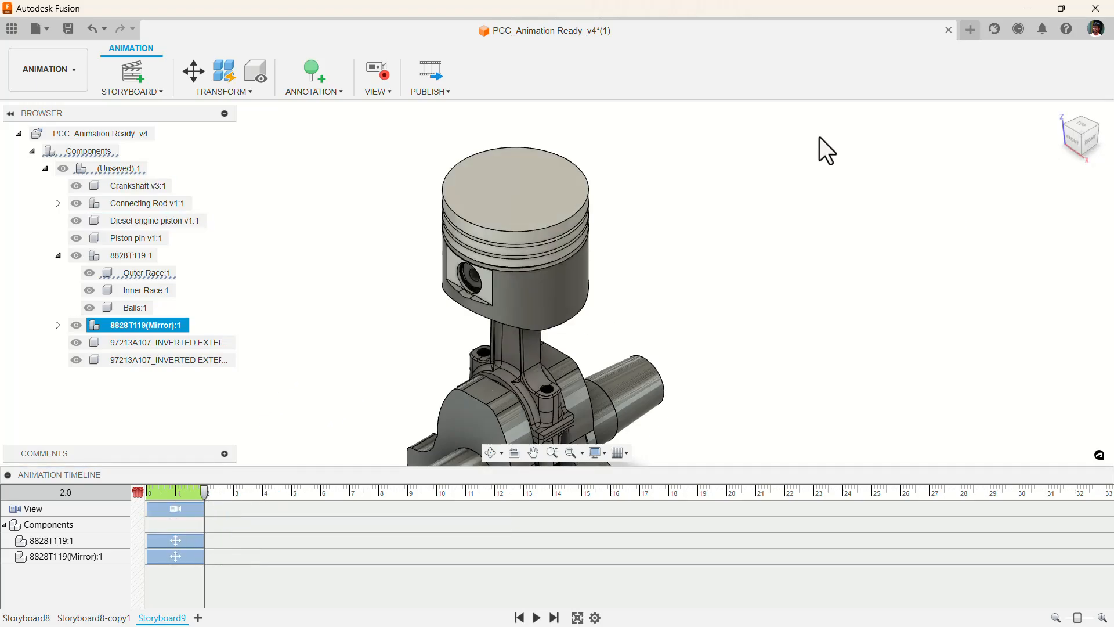
pyautogui.moveTo(204, 494)
pyautogui.mouseDown()
pyautogui.moveTo(148, 492)
pyautogui.moveTo(206, 506)
pyautogui.mouseUp()
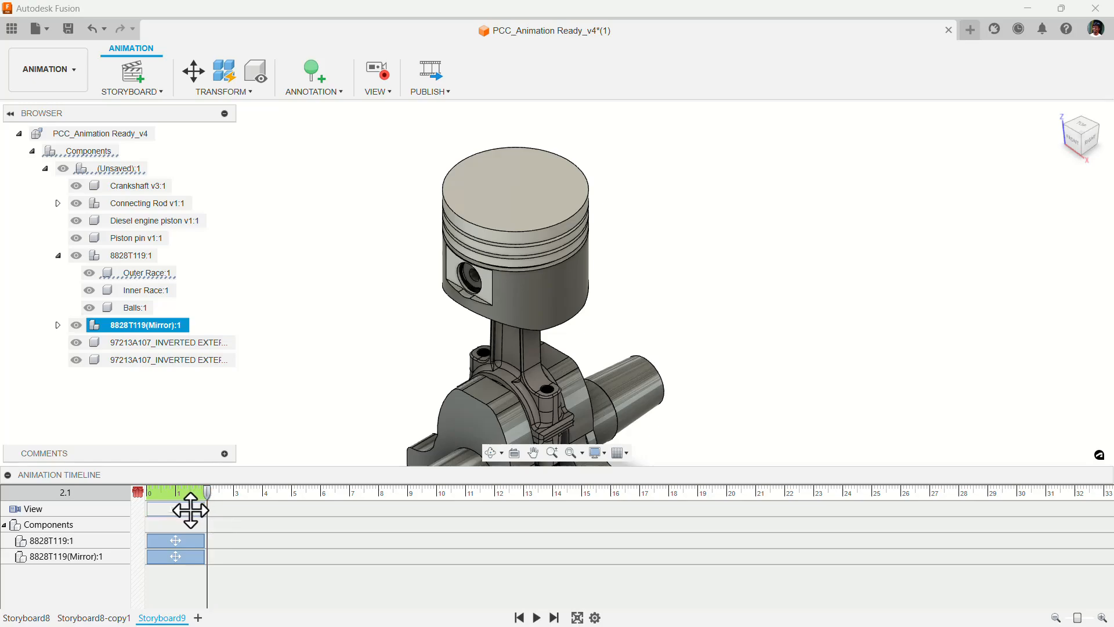
pyautogui.rightClick(191, 509)
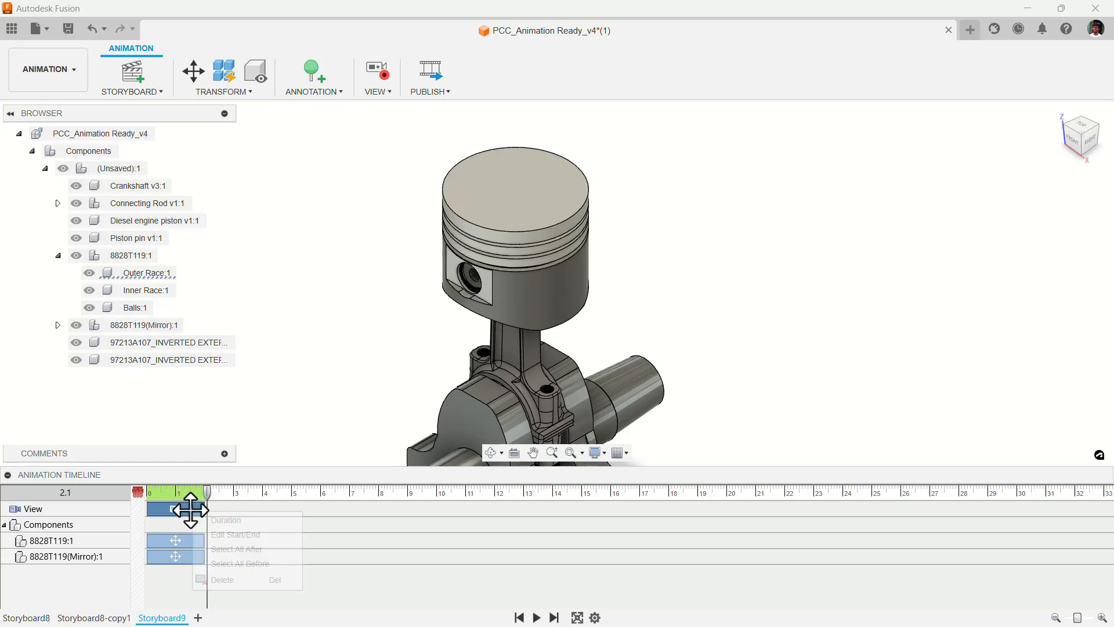
pyautogui.click(224, 579)
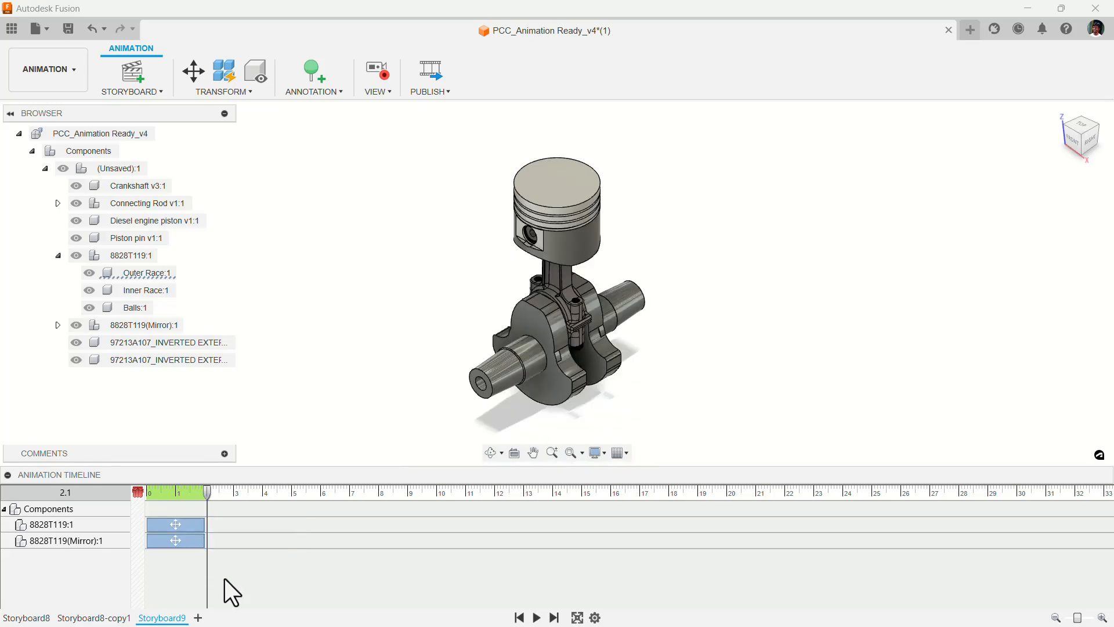
# Turn off view recording, orbit the model freely, and restore the home view with the playhead at 1.5.
pyautogui.click(377, 71)
pyautogui.keyDown('shift'); pyautogui.moveTo(543, 311); pyautogui.dragTo(644, 298, button='middle'); pyautogui.keyUp('shift')
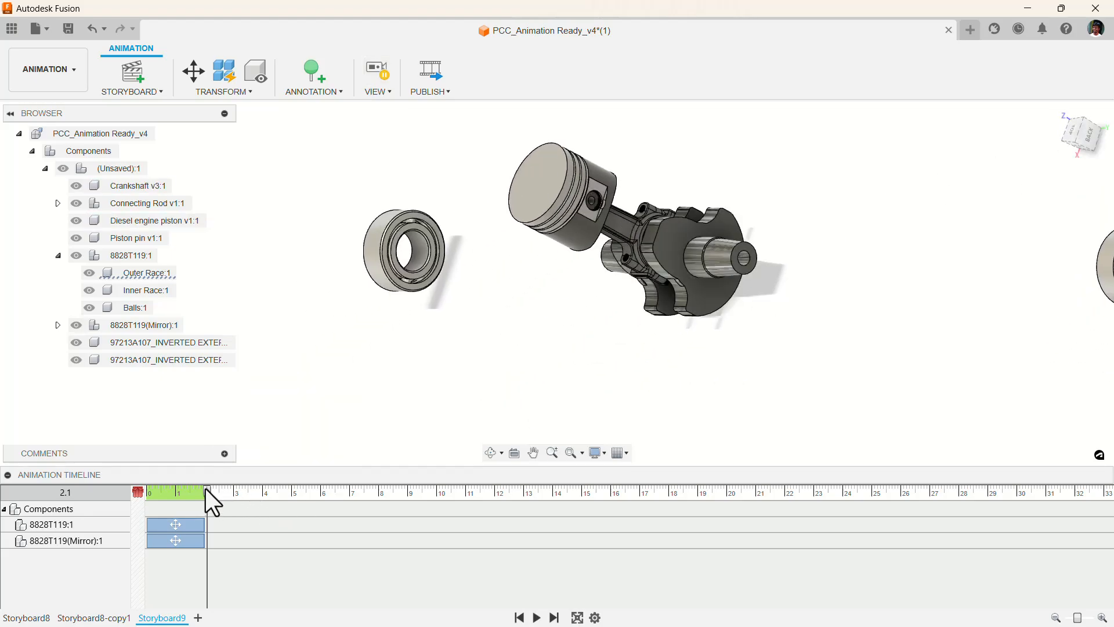
pyautogui.moveTo(206, 488)
pyautogui.mouseDown()
pyautogui.moveTo(150, 500)
pyautogui.moveTo(190, 503)
pyautogui.mouseUp()
pyautogui.click(1057, 110)
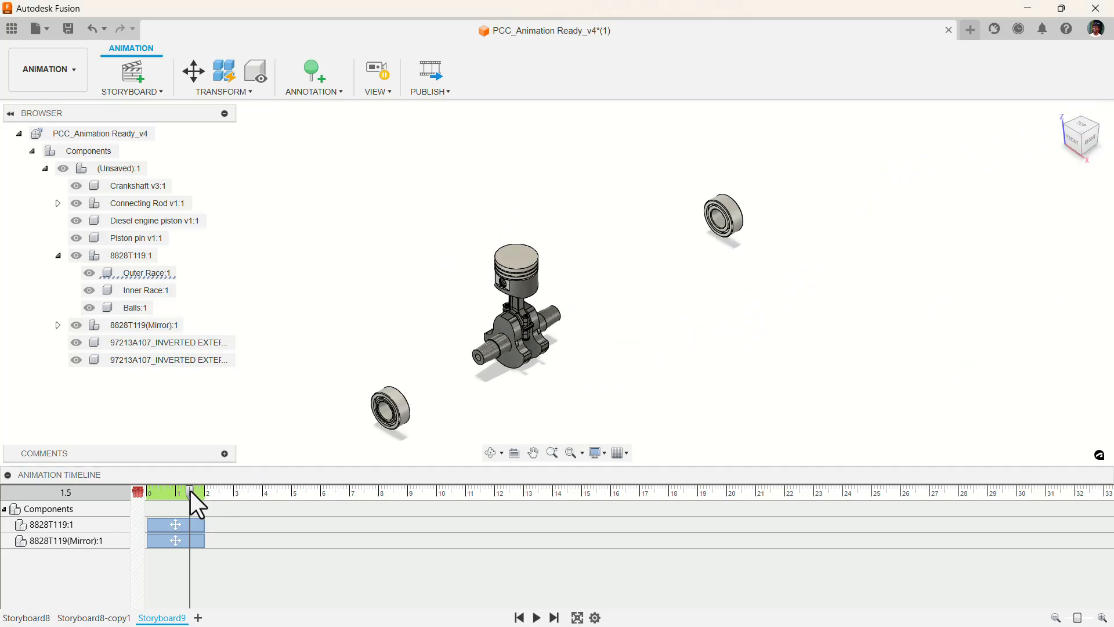
# Place the playhead at 4.1 on the timeline with the piston and crankshaft in close view.
pyautogui.moveTo(189, 489); pyautogui.dragTo(258, 496)
pyautogui.scroll(5, 522, 307)
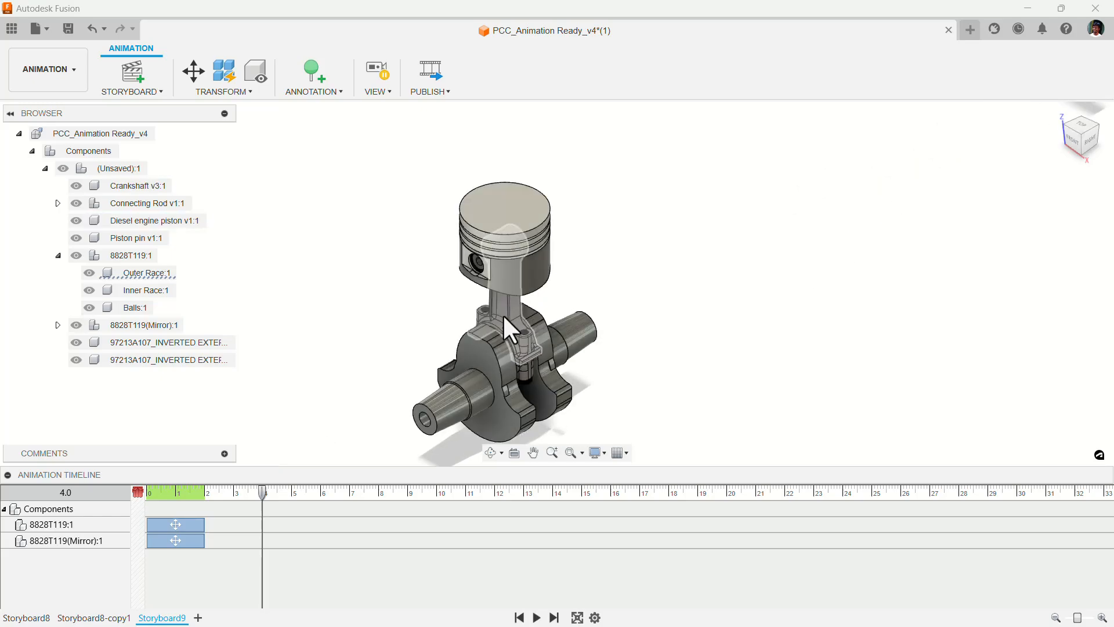
pyautogui.scroll(1, 464, 297)
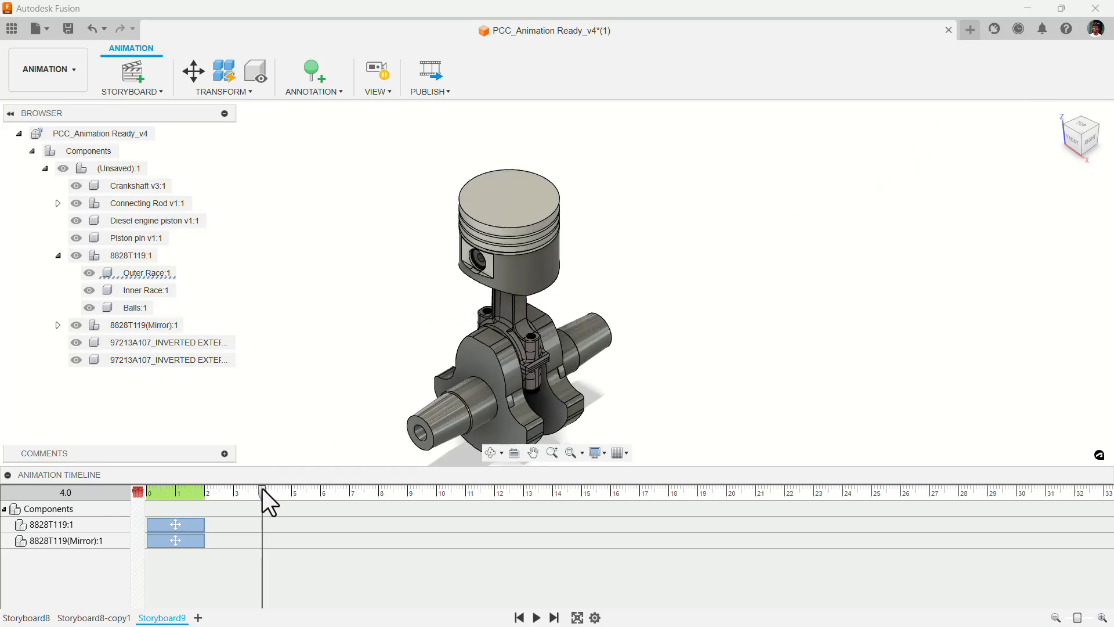
pyautogui.moveTo(263, 489); pyautogui.dragTo(263, 491)
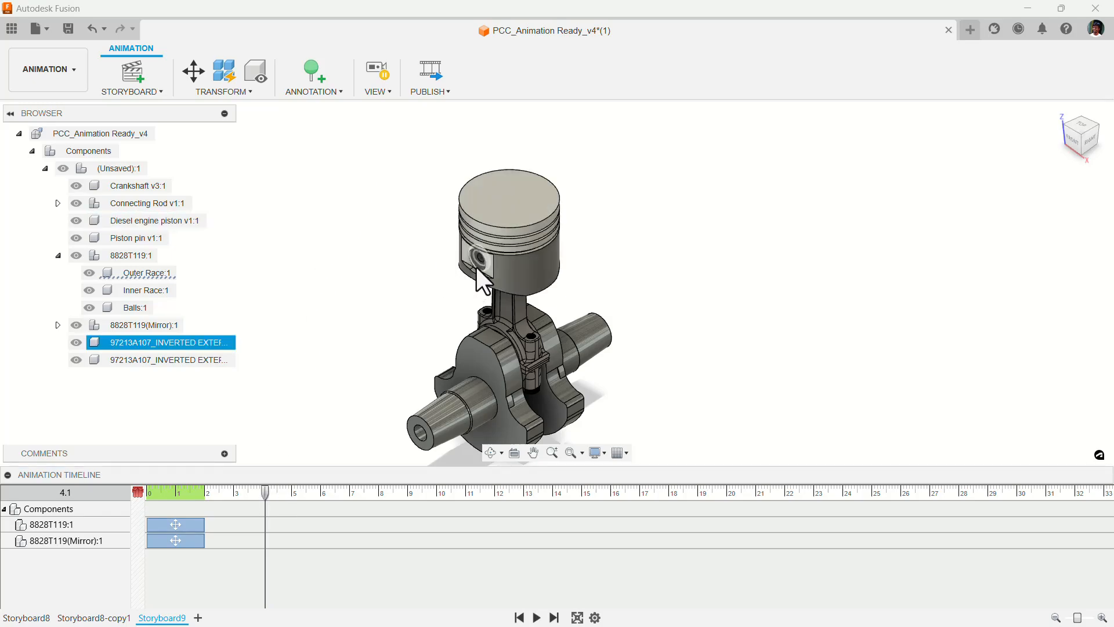
# Transform the first 97213A107 inverted external retaining ring with a Z distance of 400 mm at the 4.1 mark.
pyautogui.click(194, 67)
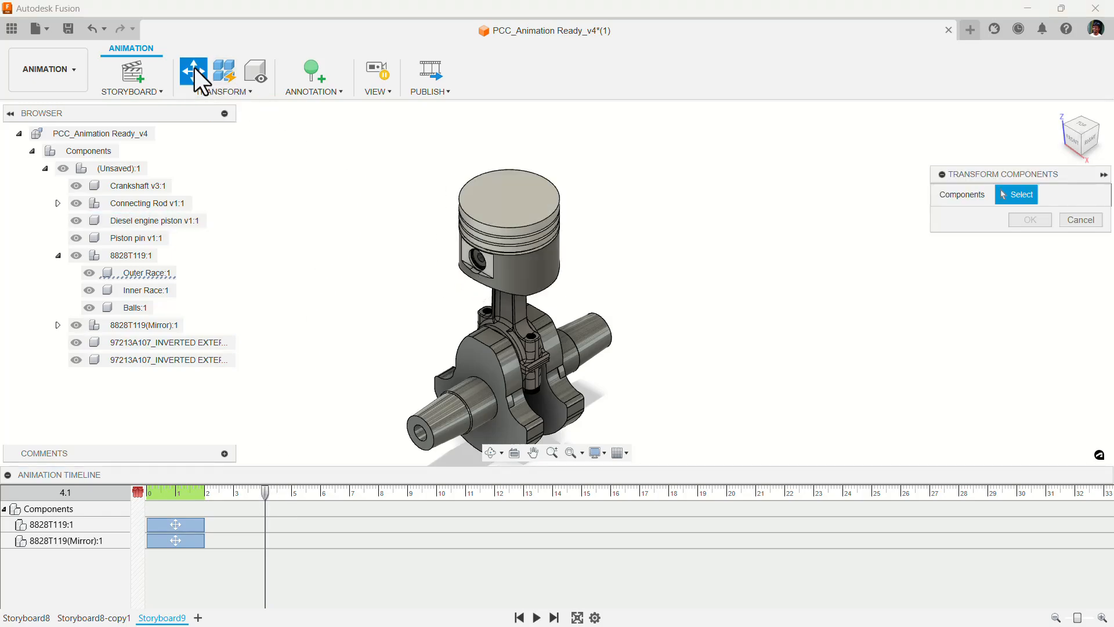
pyautogui.click(485, 273)
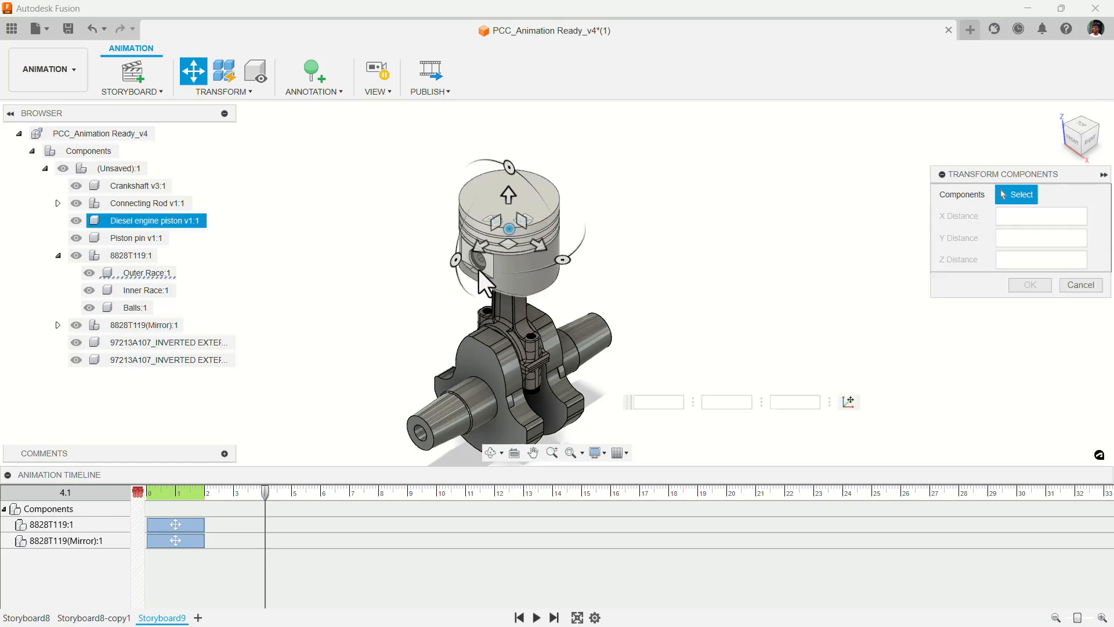
pyautogui.click(478, 267)
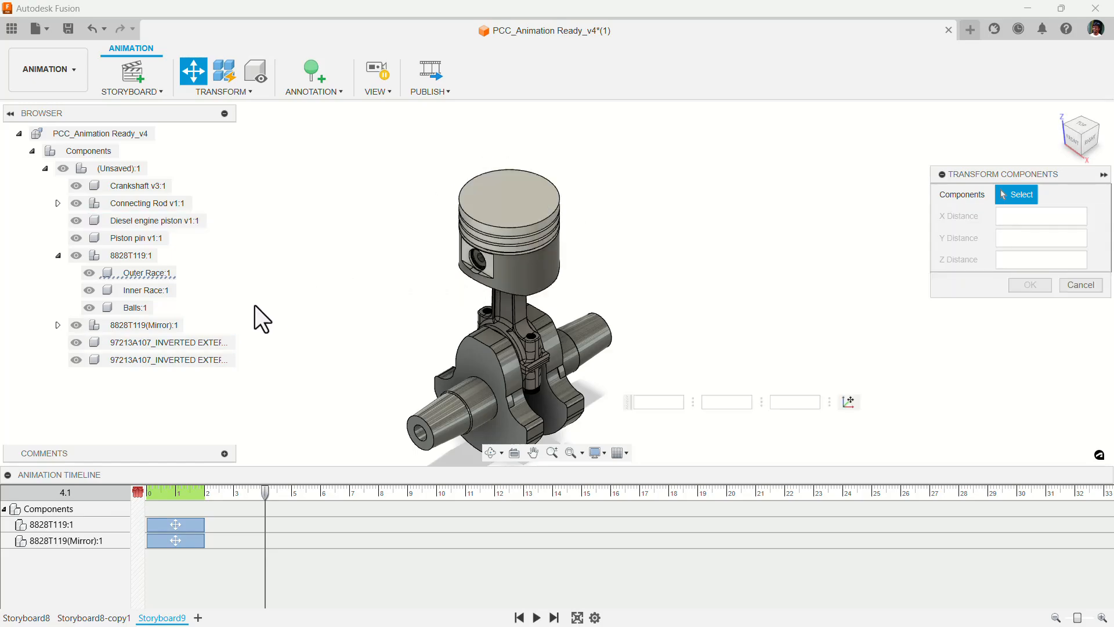
pyautogui.click(158, 341)
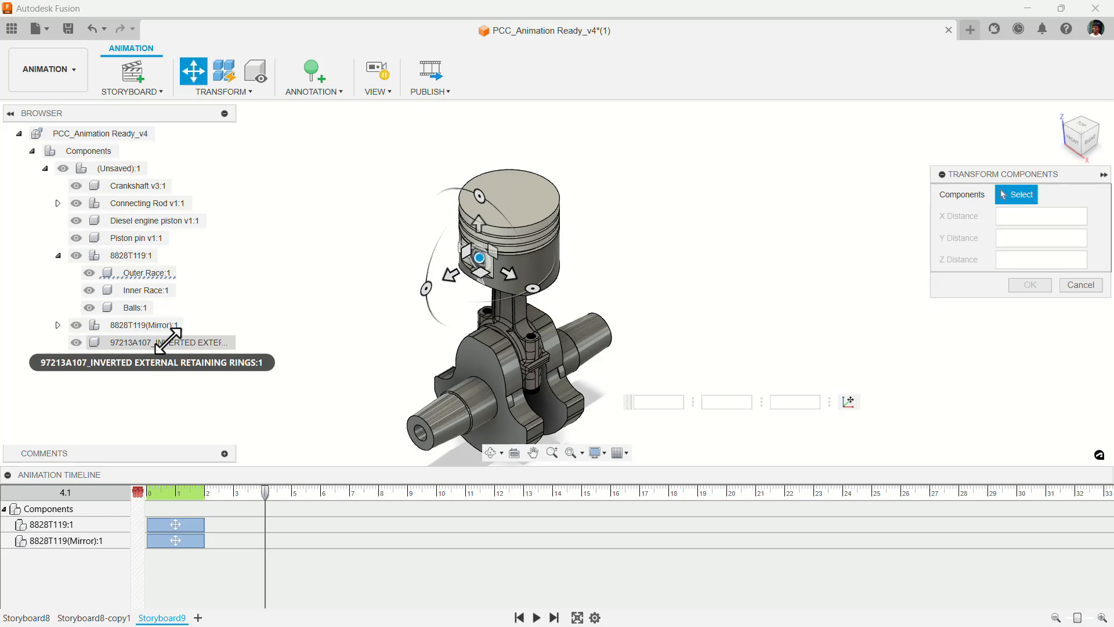
pyautogui.click(180, 343)
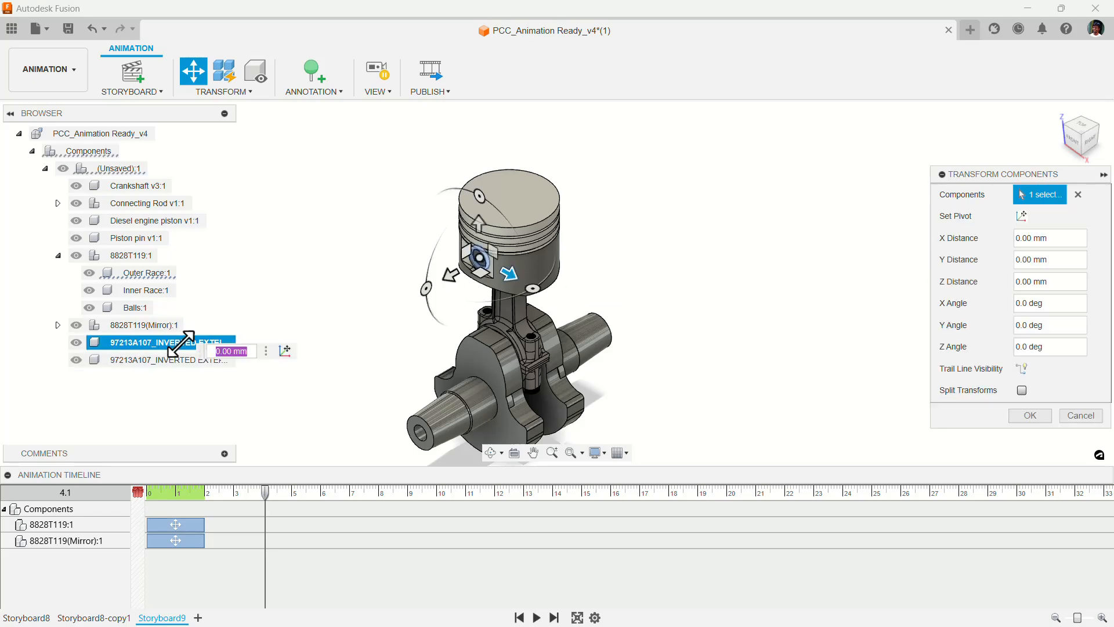
pyautogui.moveTo(453, 273); pyautogui.dragTo(235, 409)
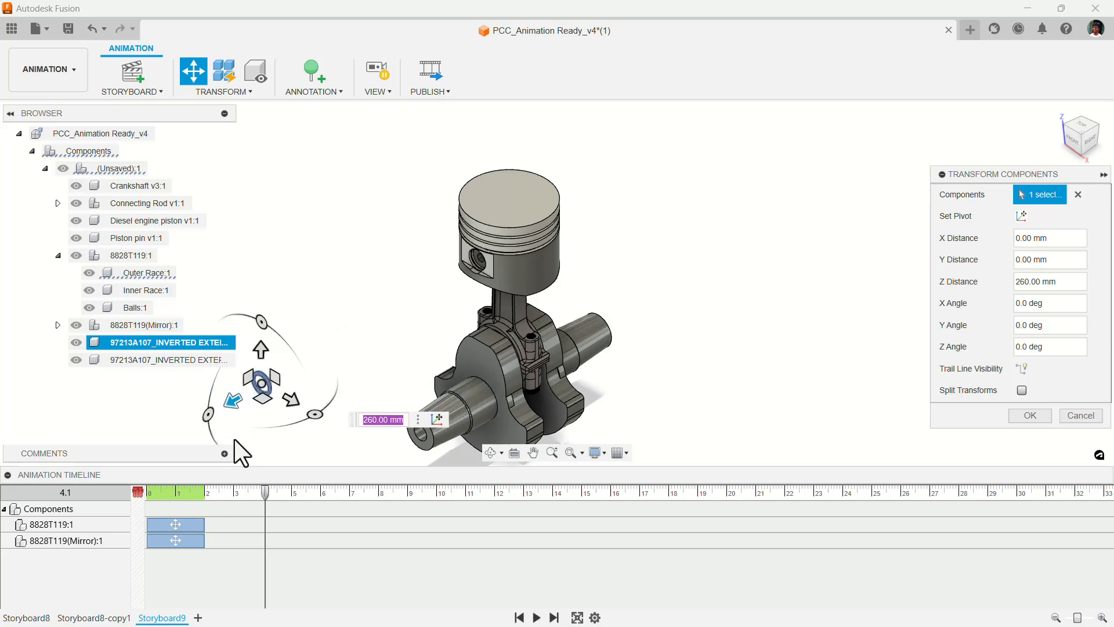
pyautogui.write('400')
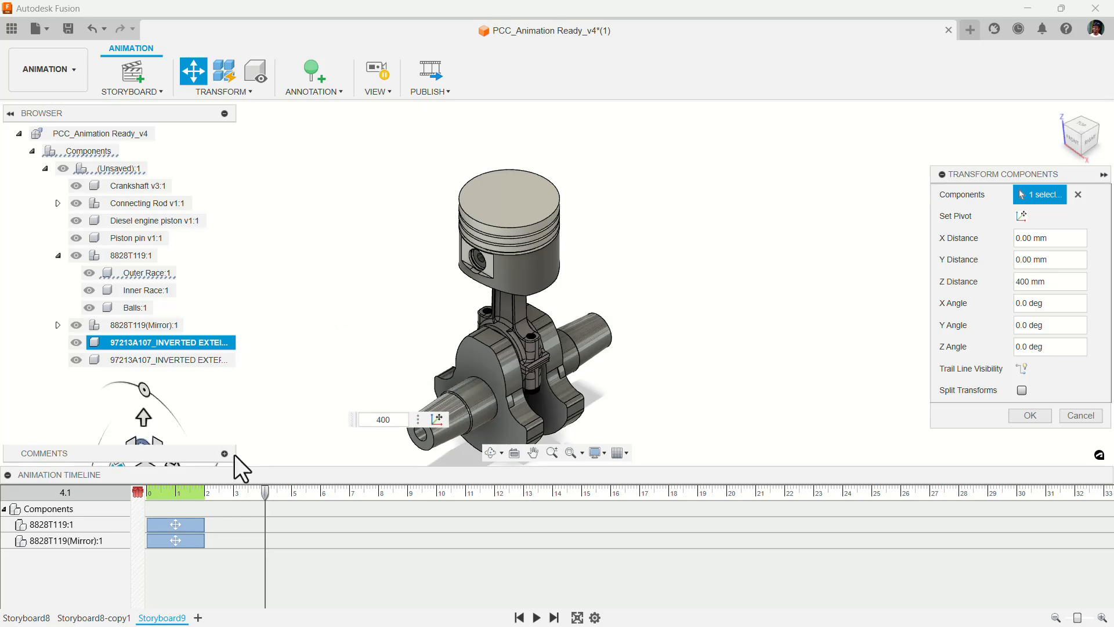
pyautogui.moveTo(397, 419); pyautogui.dragTo(374, 419)
pyautogui.press('Return')
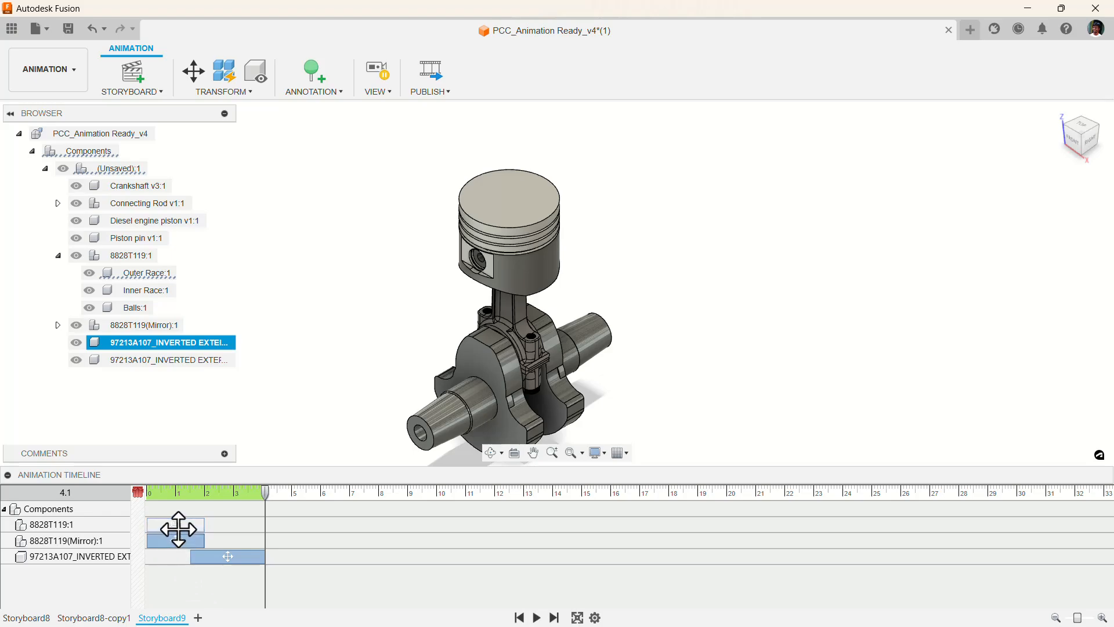
# Scrub the timeline back to 1.5 to check where the retaining ring's motion starts, and return the playhead to 4.1.
pyautogui.click(202, 491)
pyautogui.moveTo(207, 493)
pyautogui.mouseDown()
pyautogui.moveTo(260, 499)
pyautogui.moveTo(190, 500)
pyautogui.mouseUp()
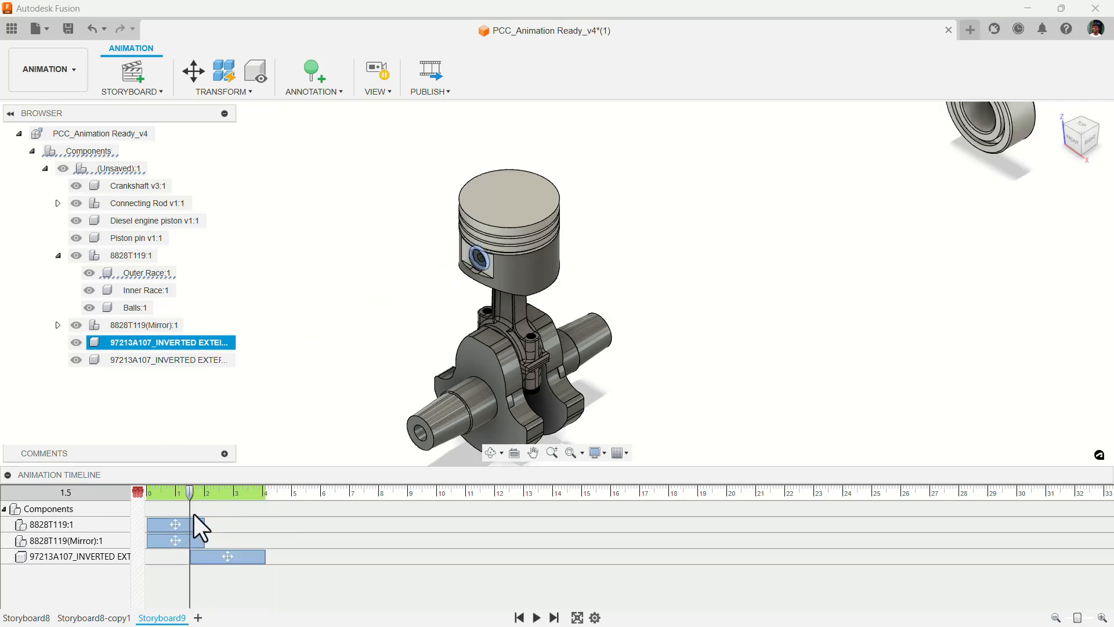
pyautogui.moveTo(189, 499); pyautogui.dragTo(262, 513)
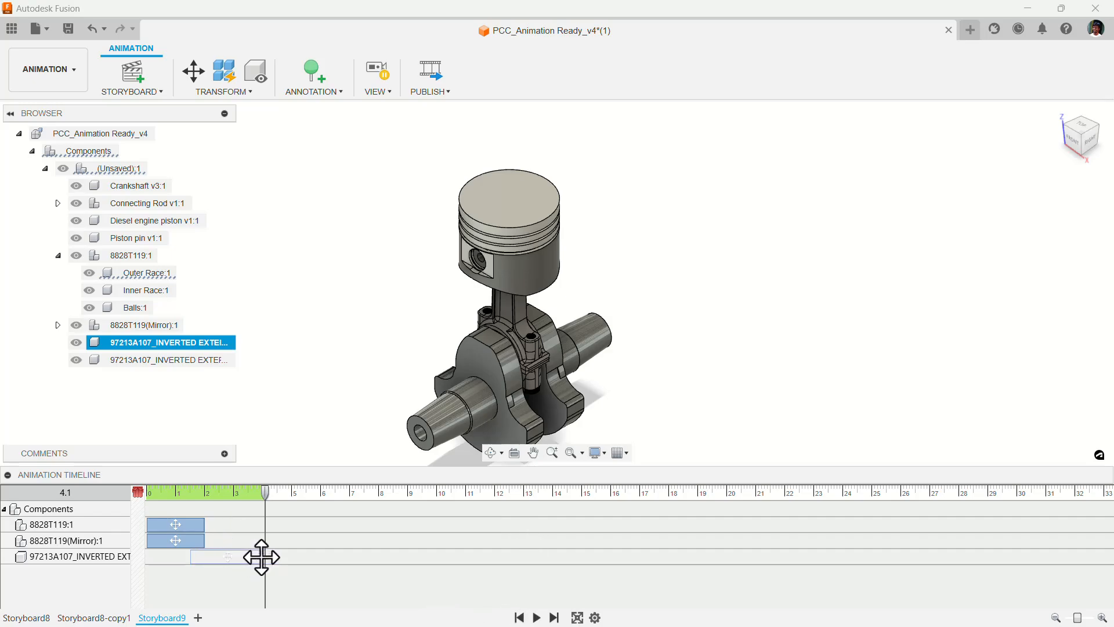
# Shorten and shift the retaining ring's action so it runs from about 1.6 to 3.6, and place the playhead at 3.6.
pyautogui.moveTo(257, 557); pyautogui.dragTo(210, 562)
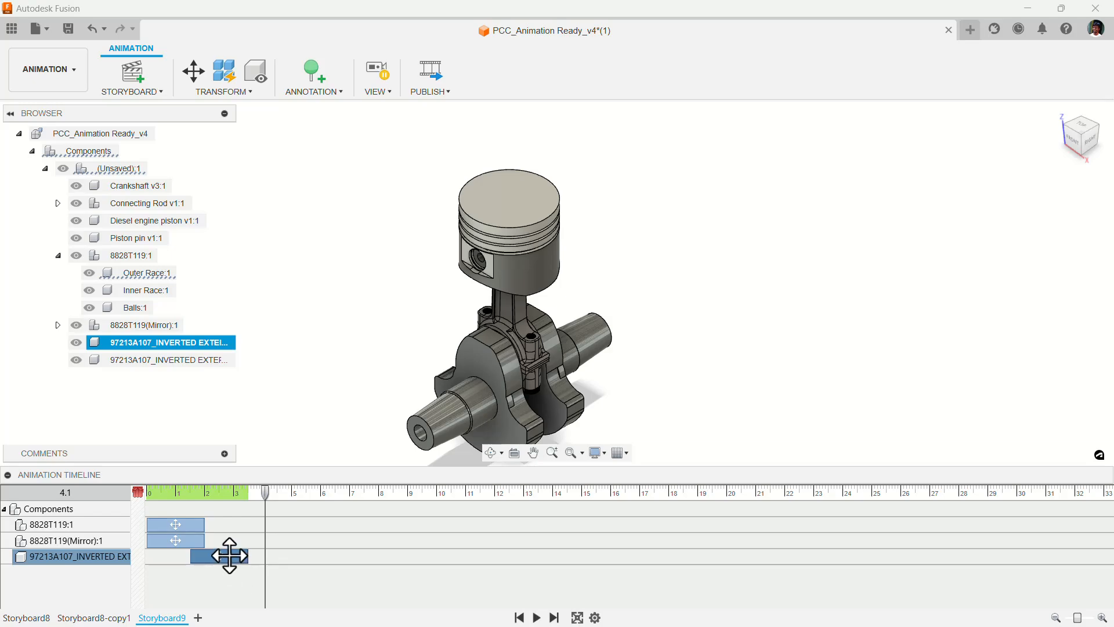
pyautogui.moveTo(228, 551); pyautogui.dragTo(232, 553)
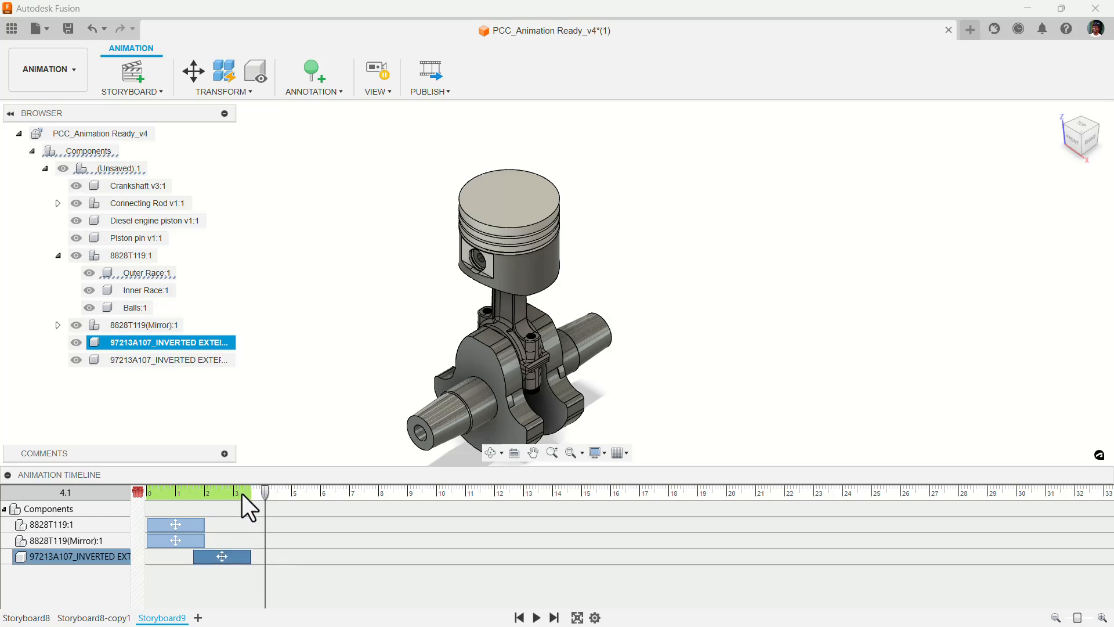
pyautogui.moveTo(263, 495); pyautogui.dragTo(251, 502)
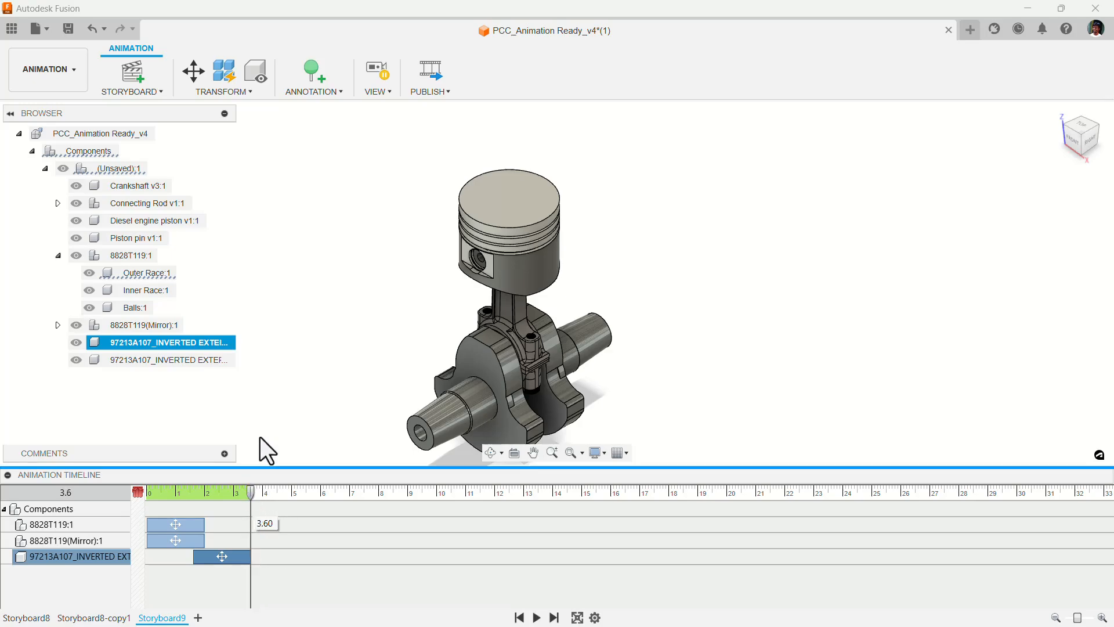
# Transform the second 97213A107 inverted external retaining ring with a Z distance of -300 mm at the 3.6 mark.
pyautogui.click(154, 360)
pyautogui.click(192, 72)
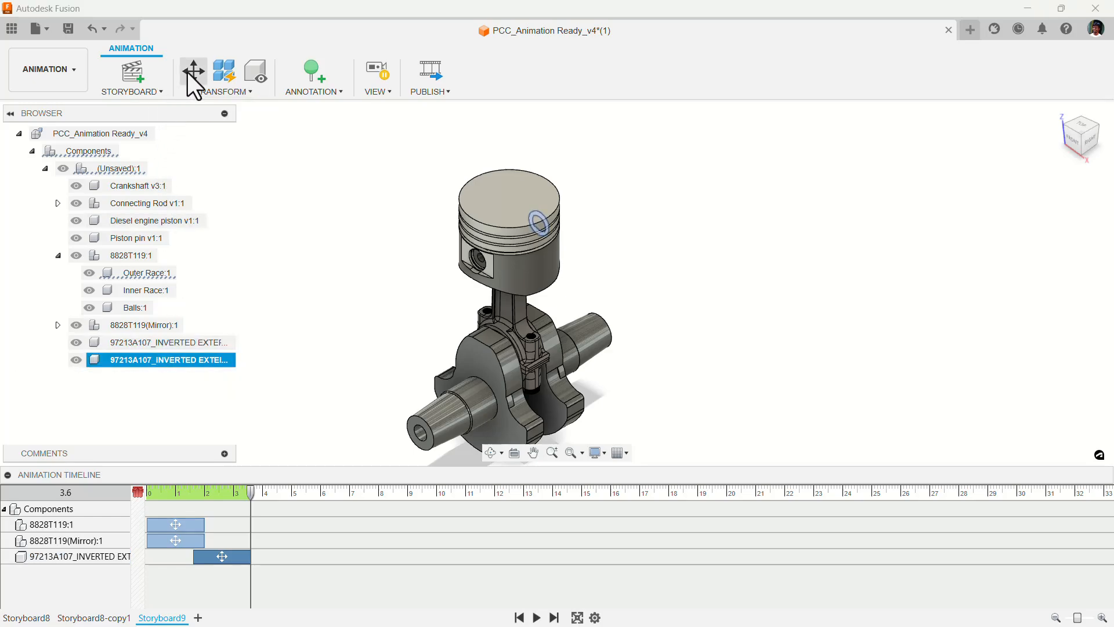
pyautogui.click(472, 255)
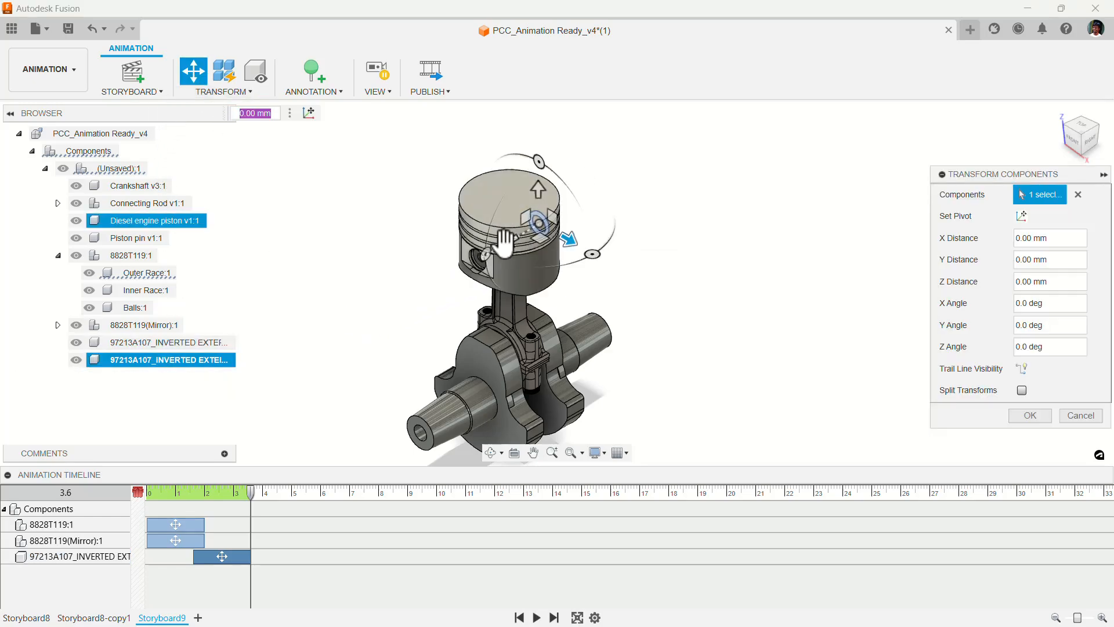
pyautogui.moveTo(510, 242); pyautogui.dragTo(770, 144)
pyautogui.write('-300')
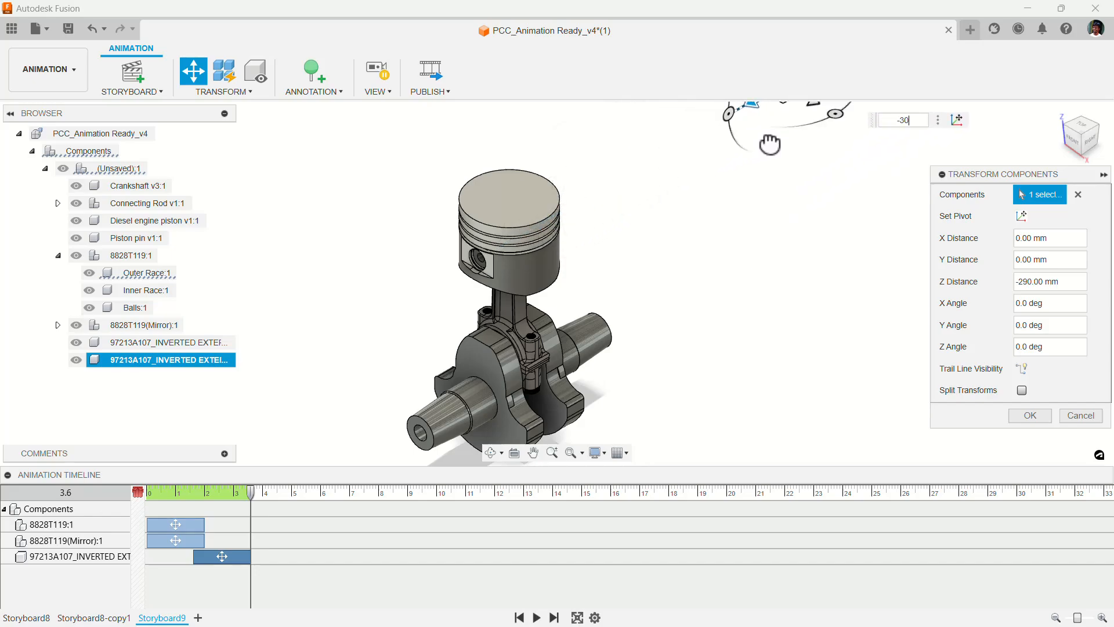
pyautogui.click(1017, 412)
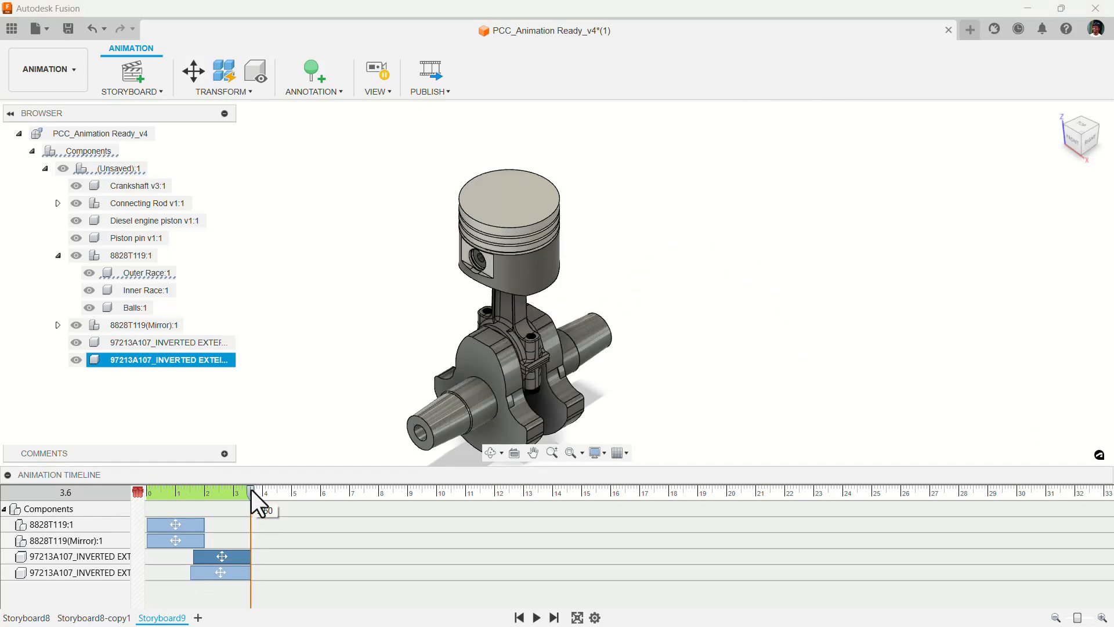
# Place the playhead at 5.1 and transform the piston pin with a Y distance of 400 mm.
pyautogui.moveTo(255, 492); pyautogui.dragTo(294, 495)
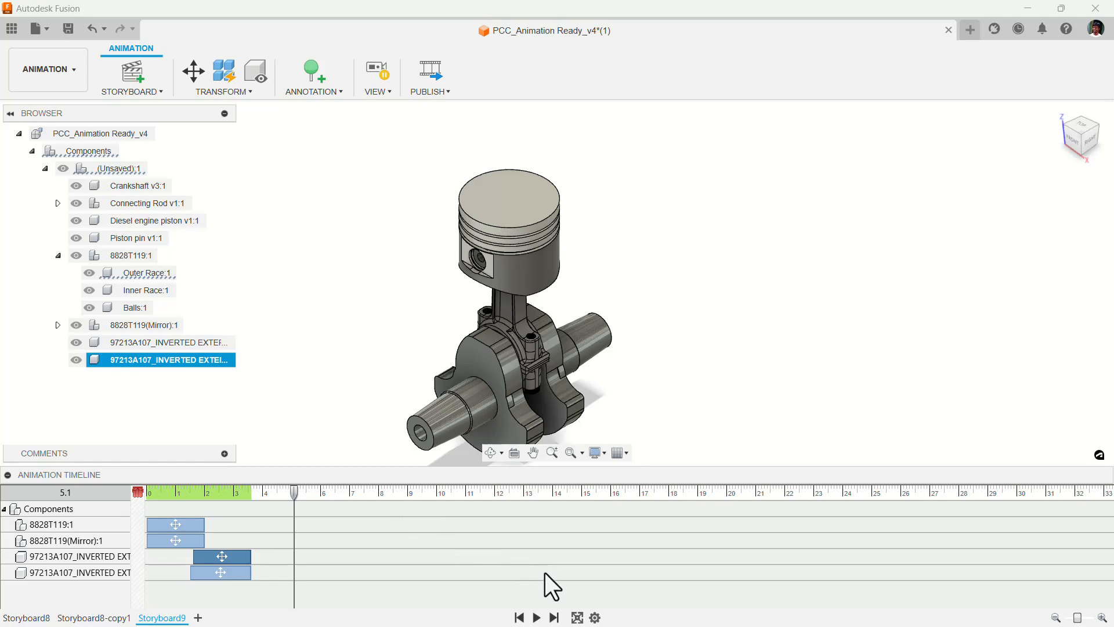
pyautogui.click(192, 68)
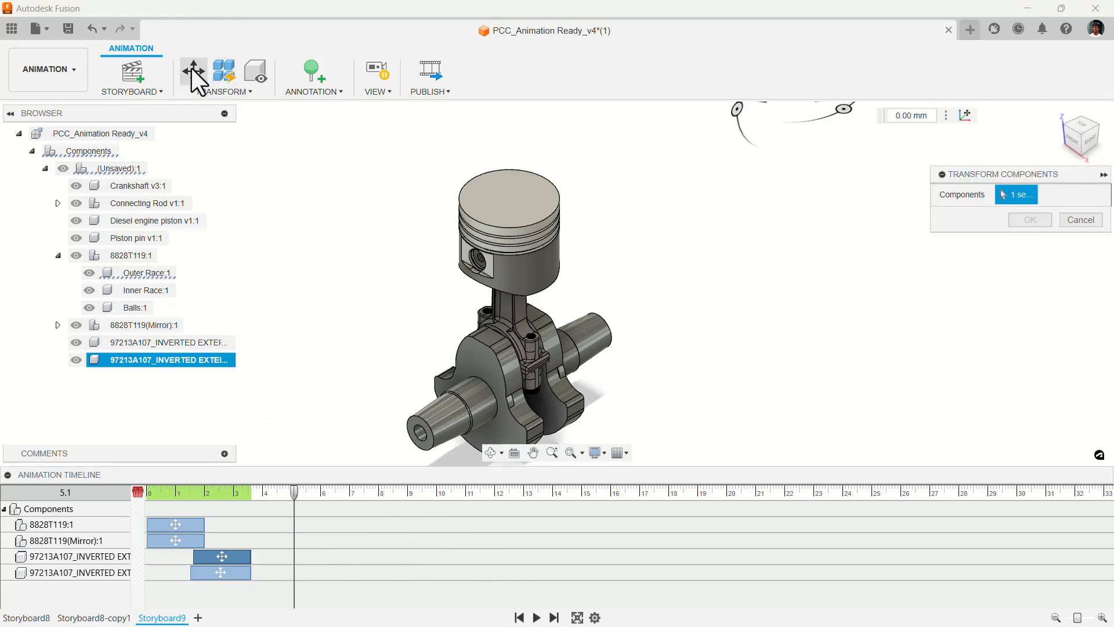
pyautogui.click(477, 257)
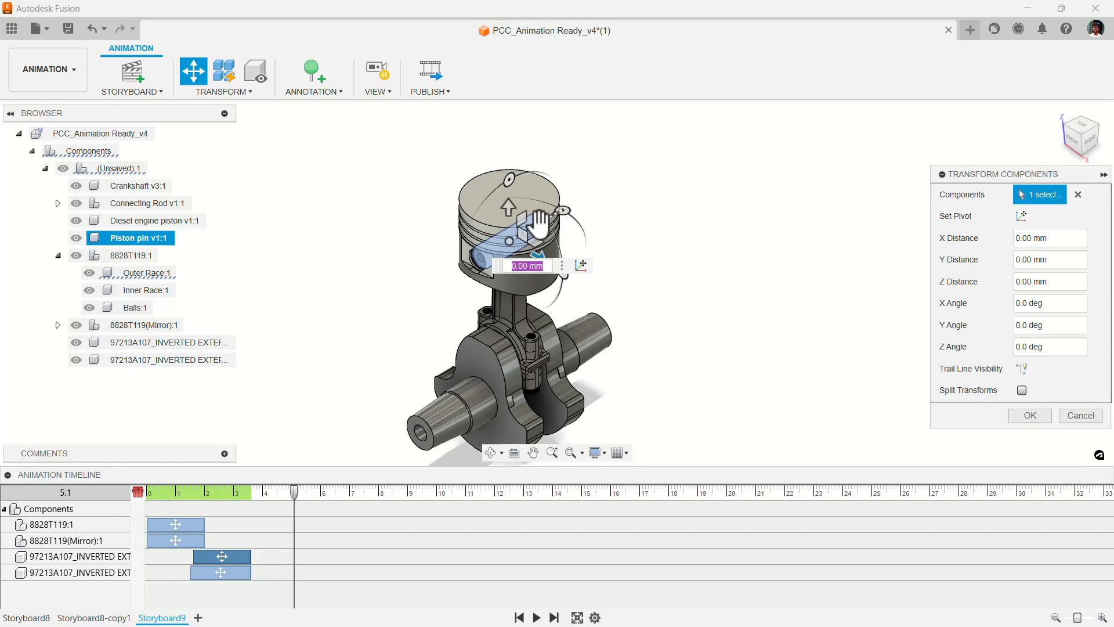
pyautogui.moveTo(545, 221); pyautogui.dragTo(767, 129)
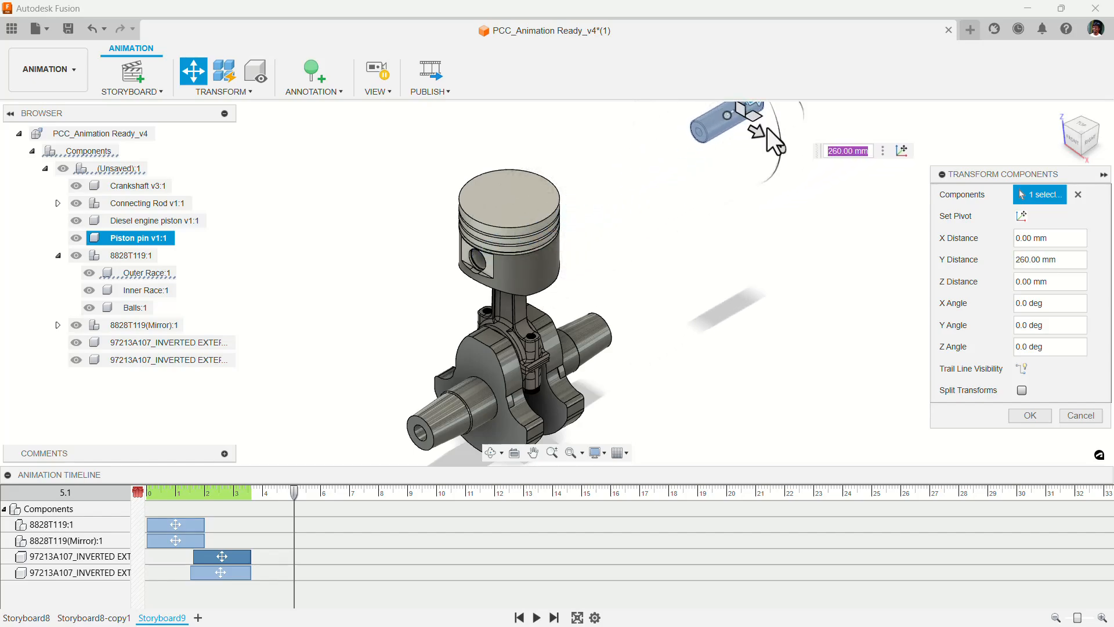
pyautogui.write('400')
pyautogui.press('Return')
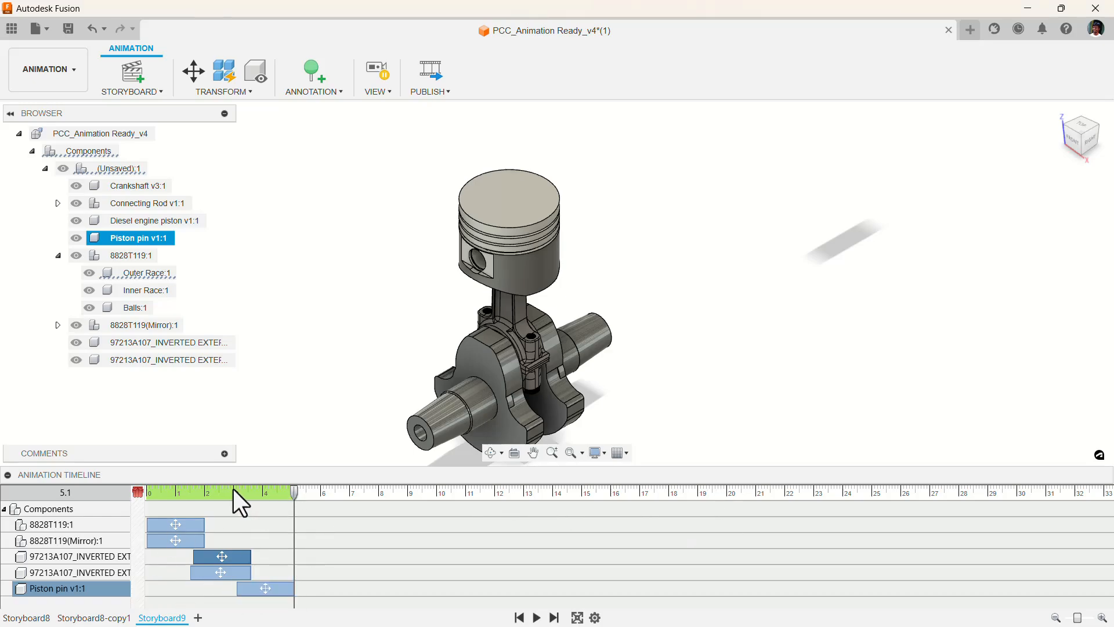
# Place the playhead at 6.6 and transform the diesel engine piston with a Z distance of 300 mm.
pyautogui.moveTo(295, 490); pyautogui.dragTo(336, 499)
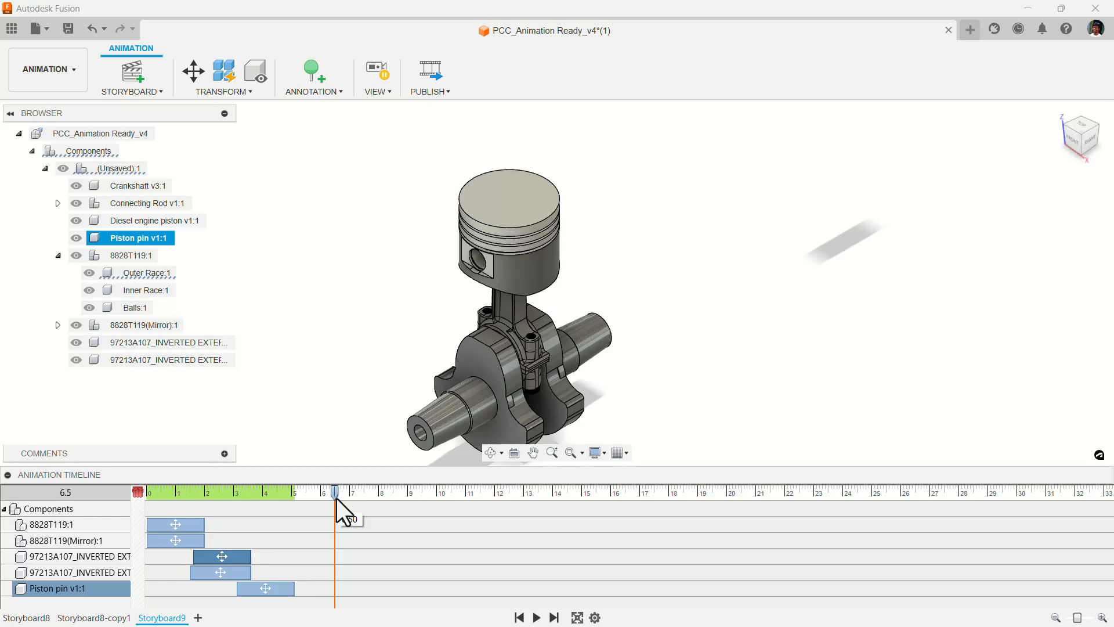
pyautogui.moveTo(337, 499); pyautogui.dragTo(337, 499)
pyautogui.click(497, 259)
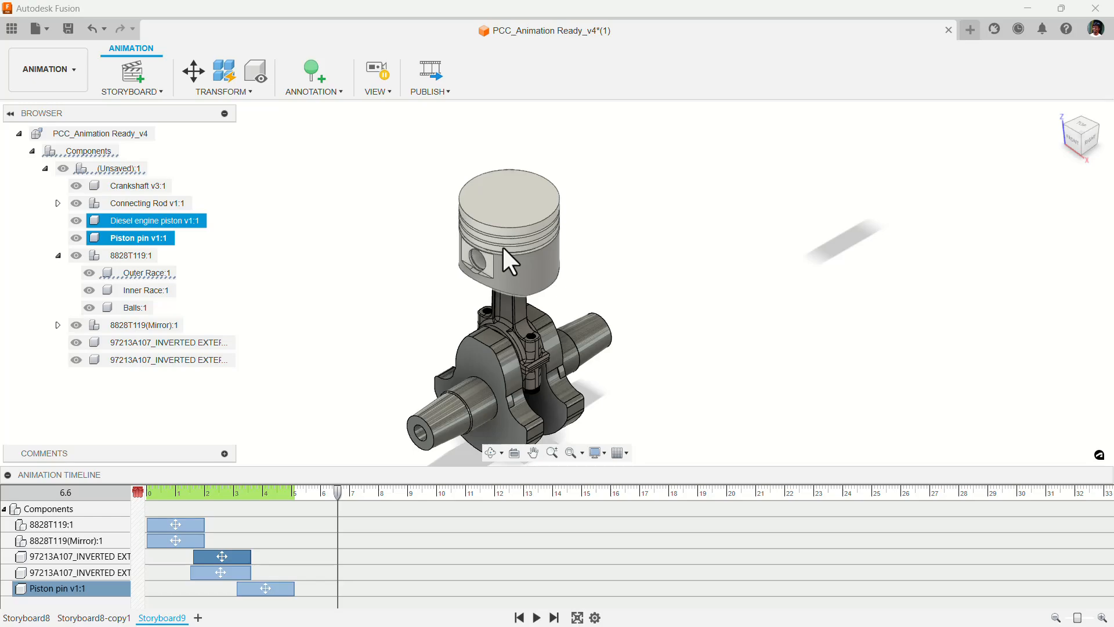
pyautogui.click(502, 245)
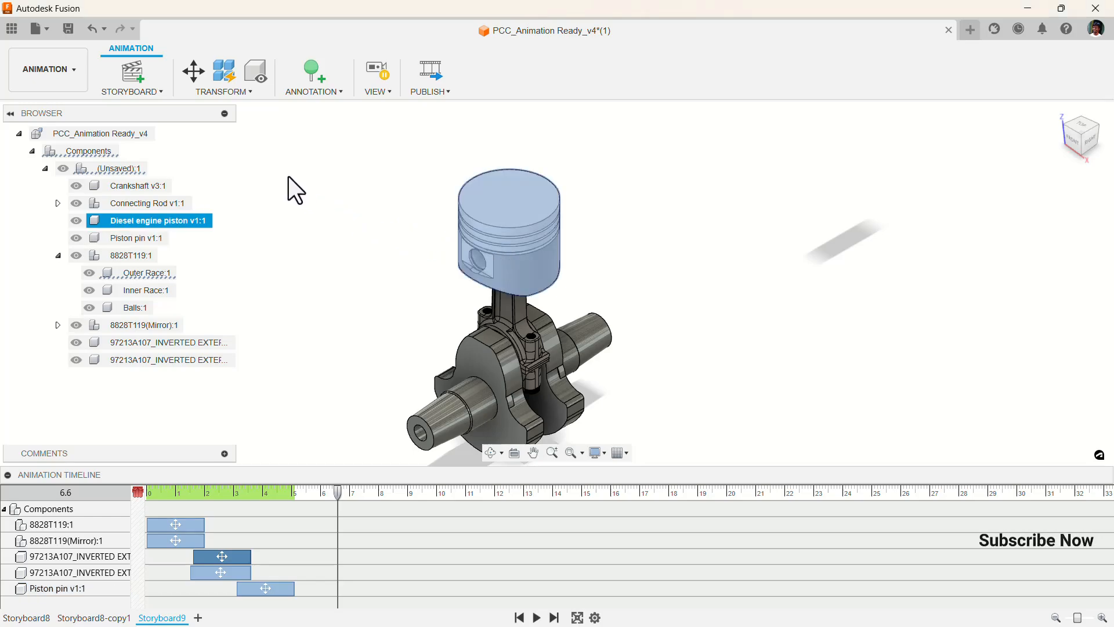
pyautogui.click(193, 71)
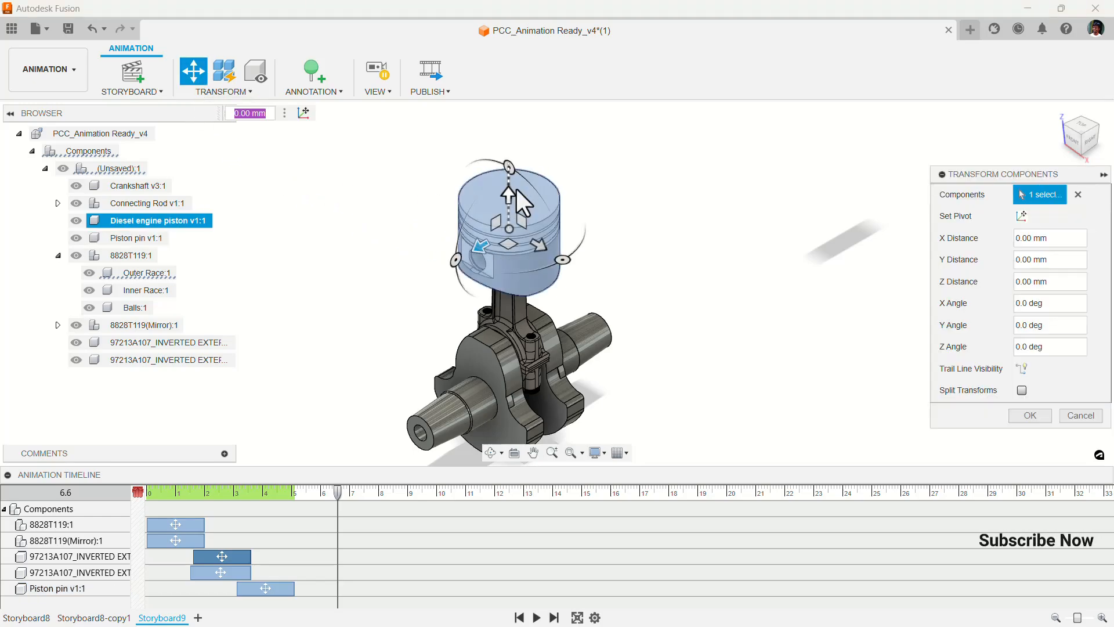
pyautogui.moveTo(510, 197); pyautogui.dragTo(497, 95)
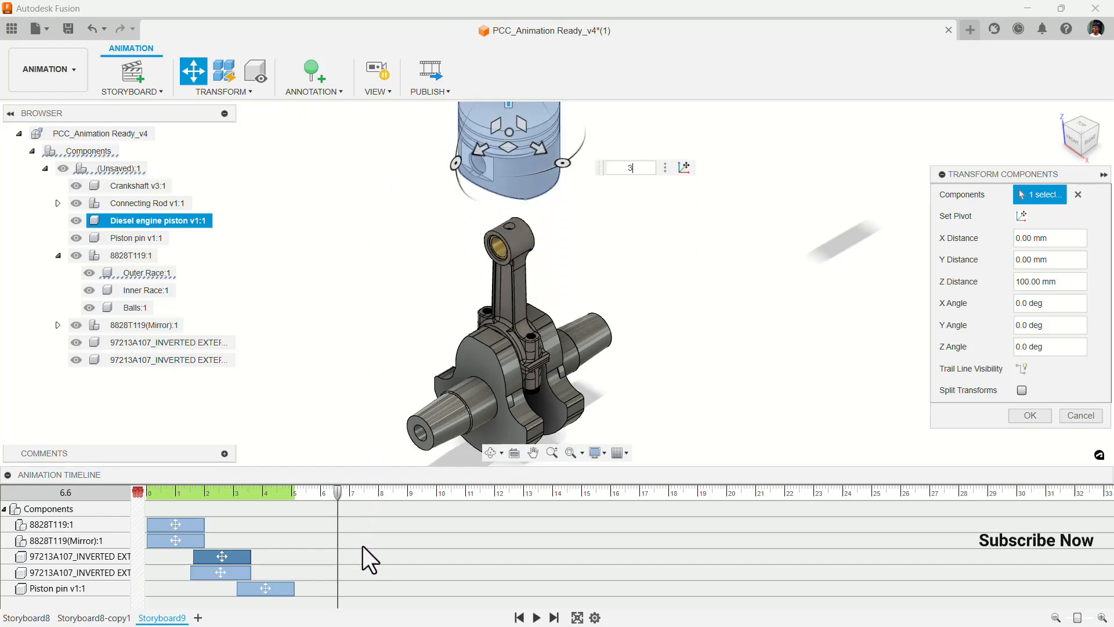
pyautogui.write('300')
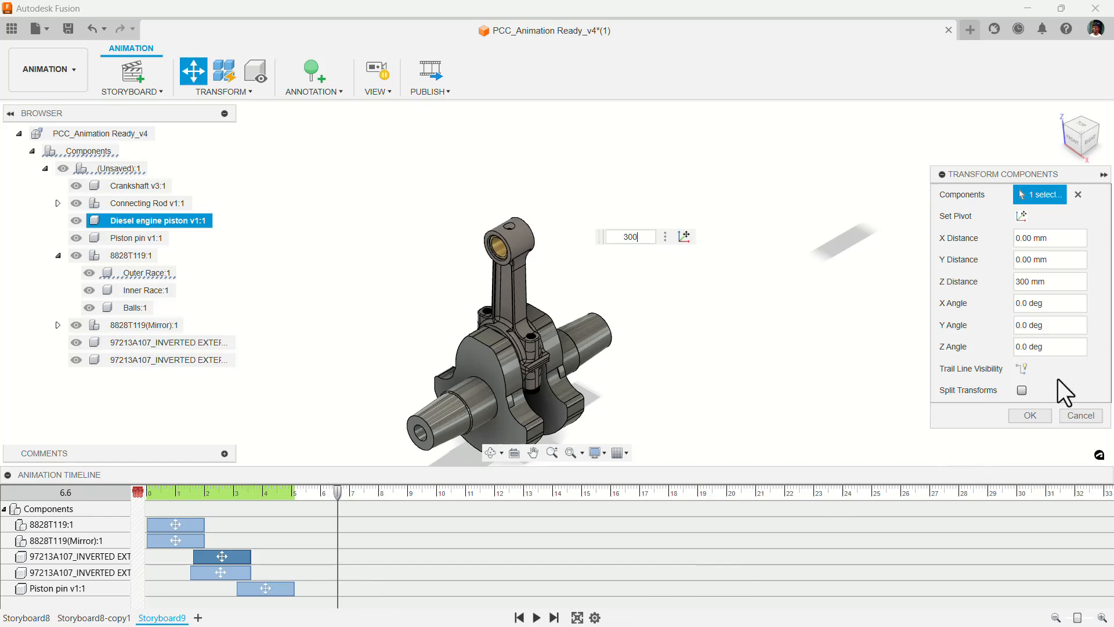
pyautogui.click(1033, 416)
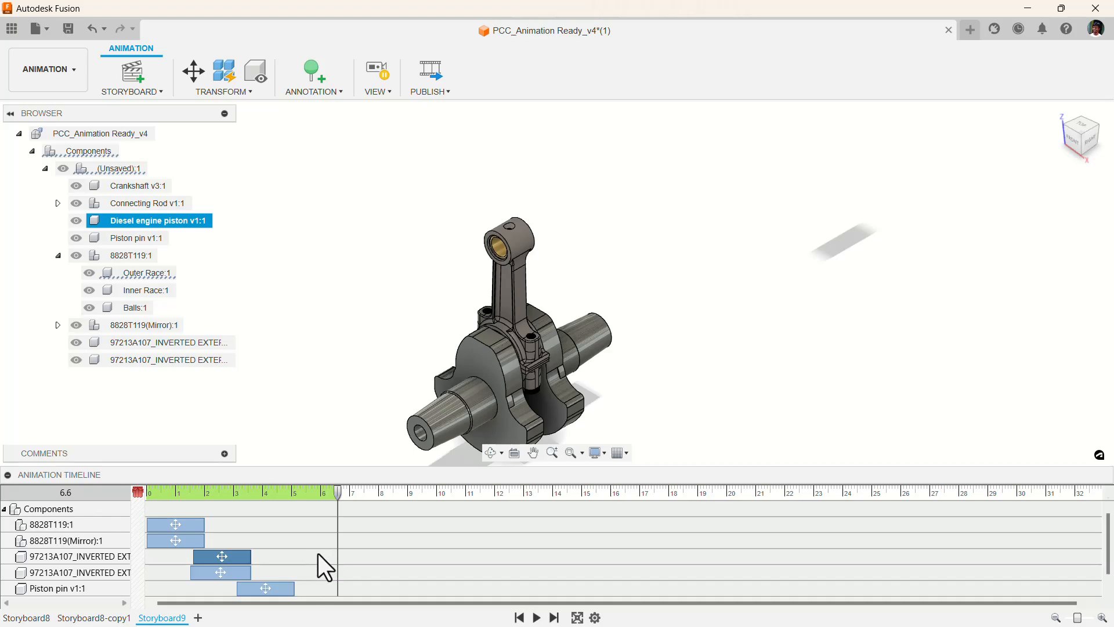
# Place the playhead at 8.1 and transform the bearing bush in the connecting rod's small end with a Y distance of 350 mm.
pyautogui.scroll(-1, 328, 559)
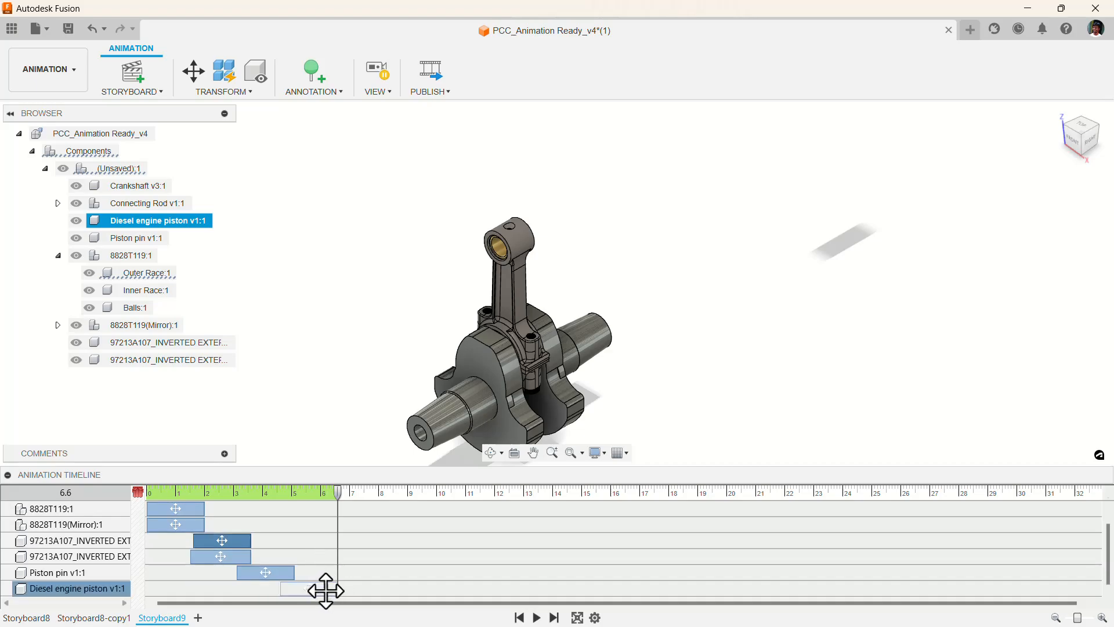
pyautogui.scroll(1, 406, 539)
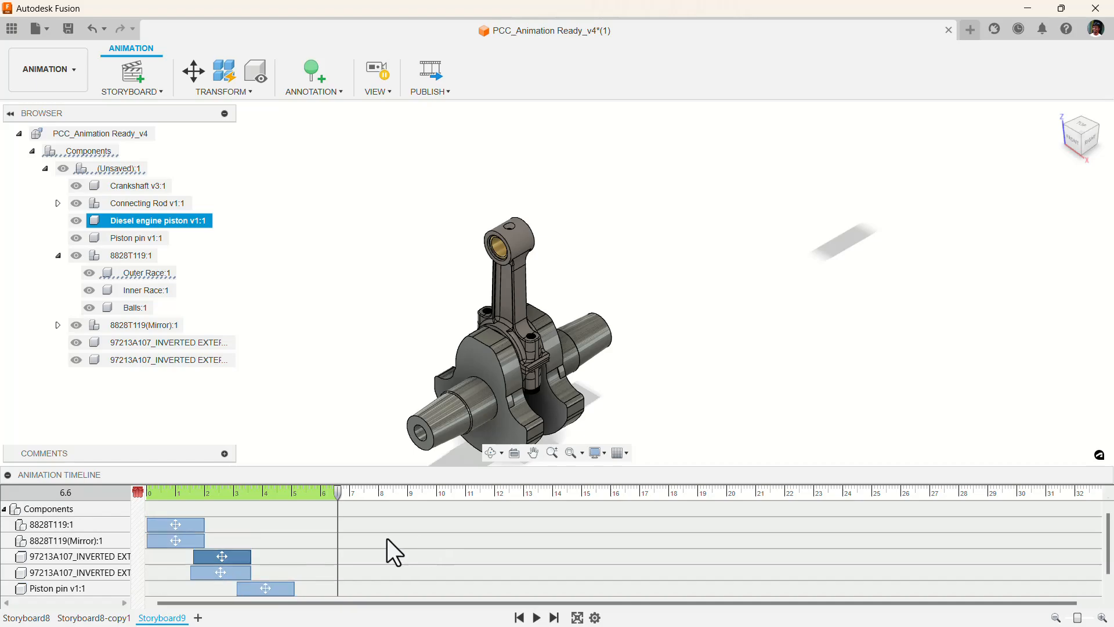
pyautogui.scroll(-1, 296, 536)
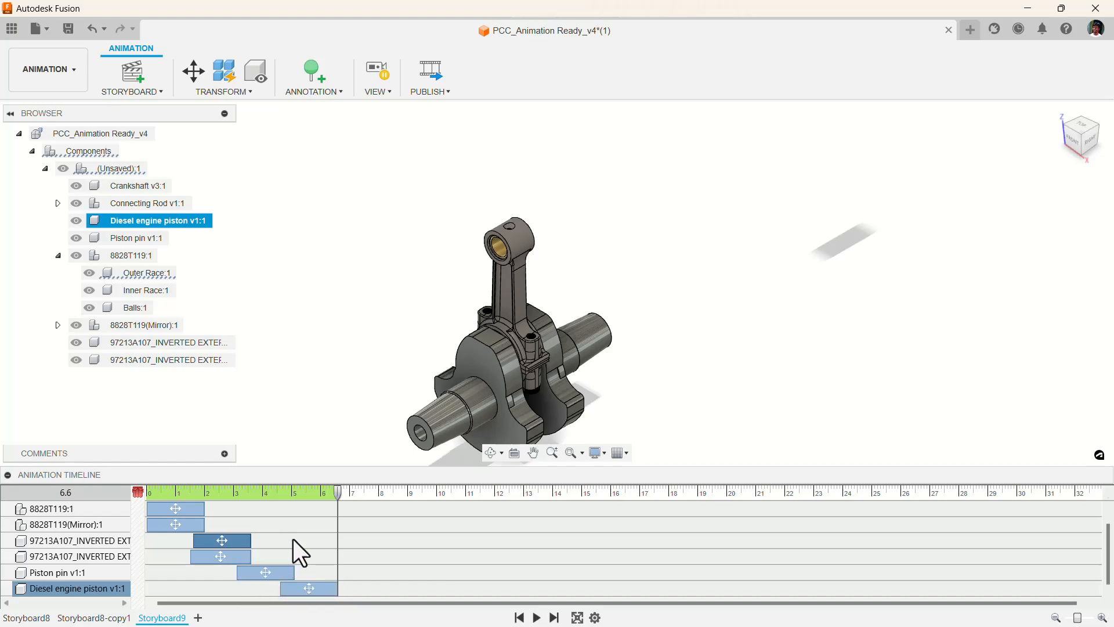
pyautogui.scroll(1, 312, 558)
pyautogui.scroll(-1, 317, 552)
pyautogui.moveTo(344, 490); pyautogui.dragTo(380, 493)
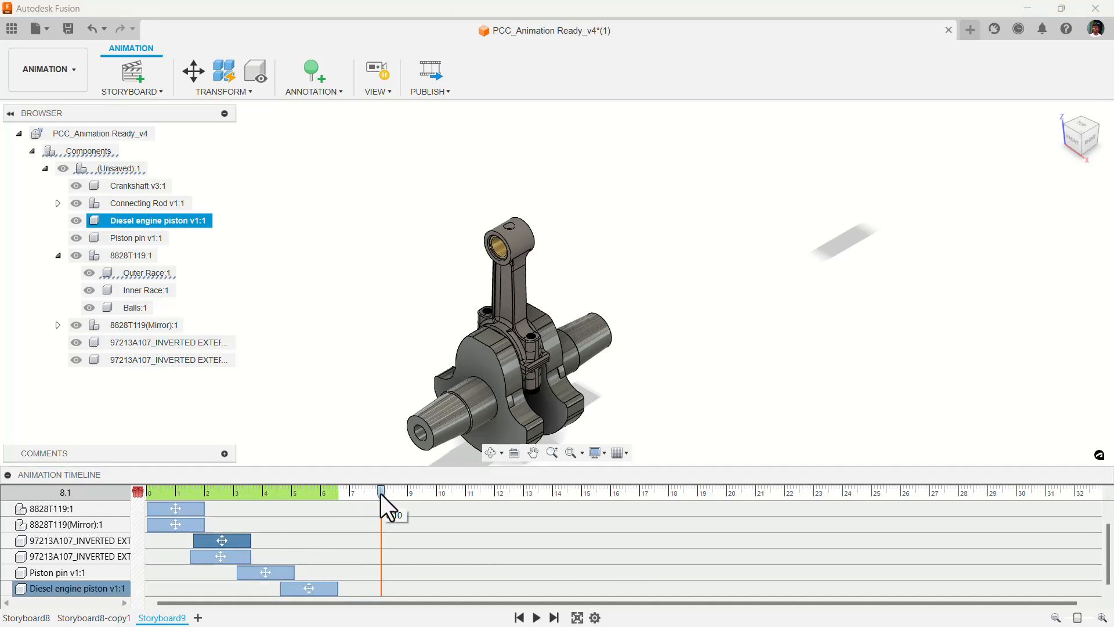
pyautogui.click(495, 247)
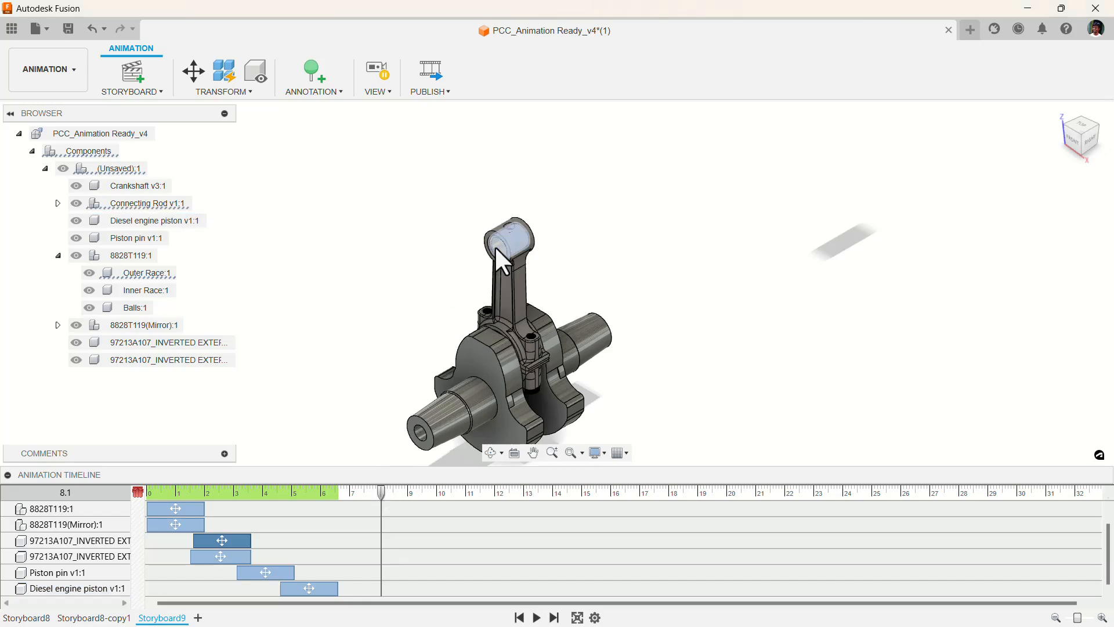
pyautogui.click(192, 72)
pyautogui.moveTo(540, 220); pyautogui.dragTo(757, 137)
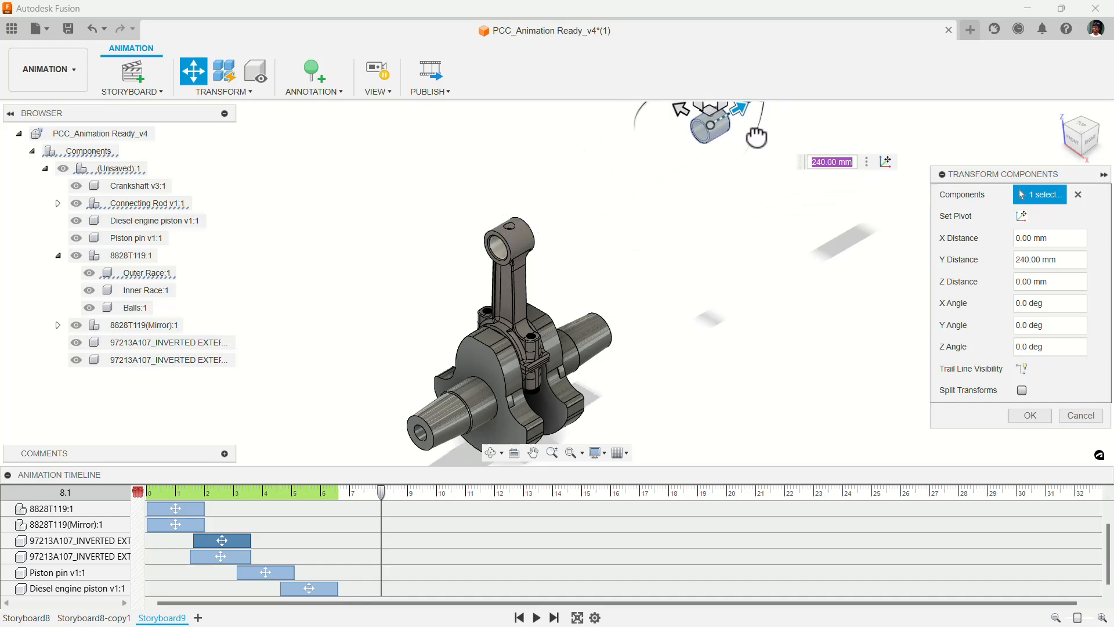
pyautogui.write('350')
pyautogui.press('Return')
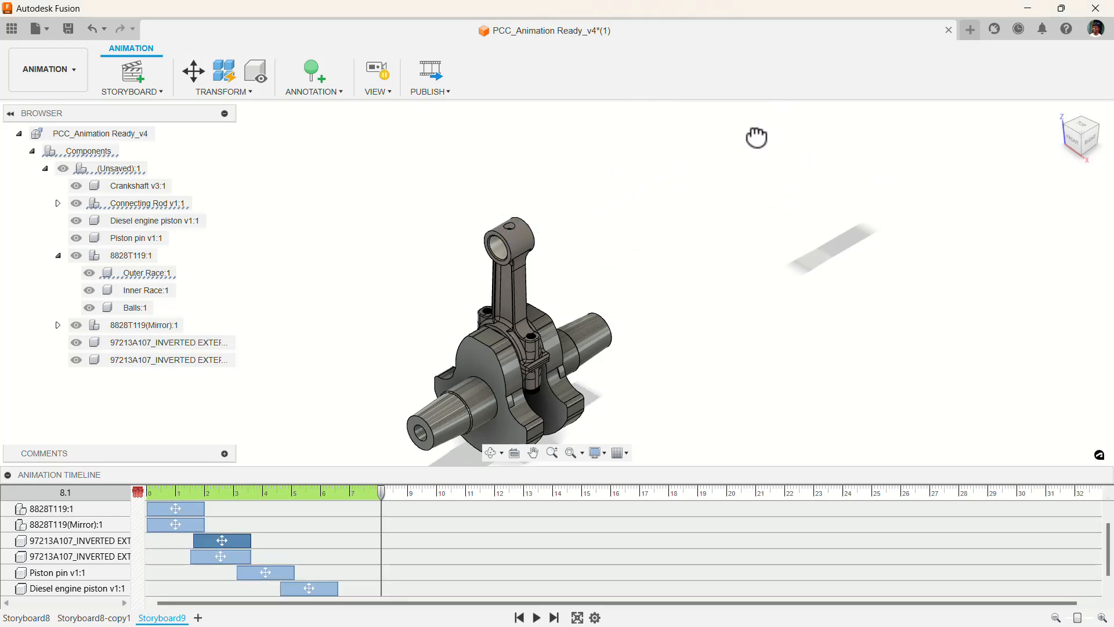
# Place the playhead at 9.6 and transform both 91180A546 connecting rod bolts together with an X distance of -200 mm.
pyautogui.moveTo(380, 490); pyautogui.dragTo(425, 501)
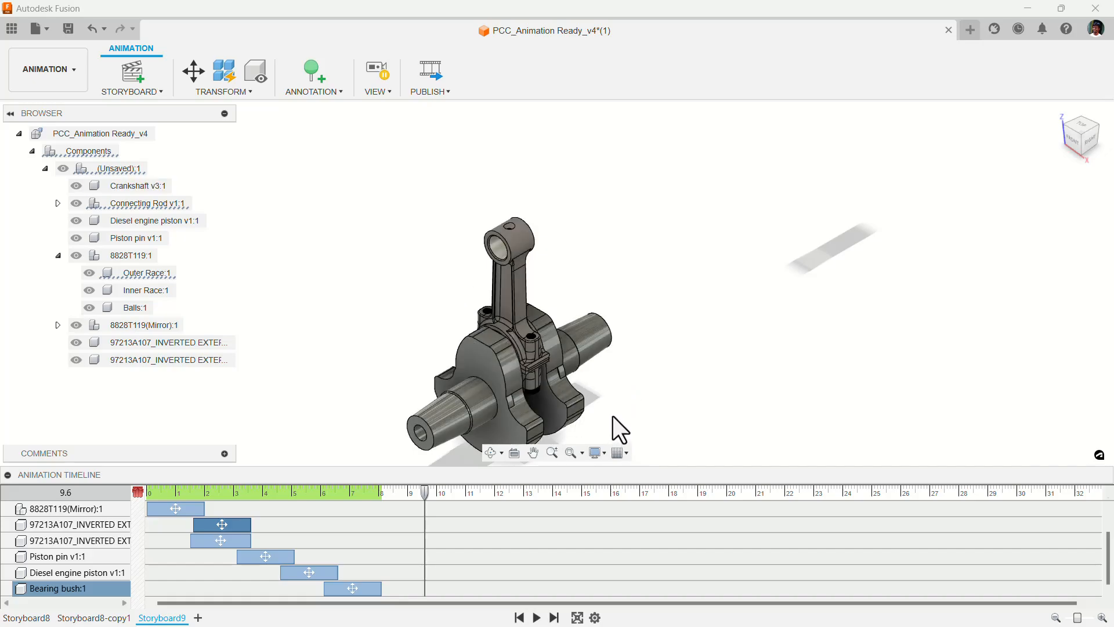
pyautogui.click(579, 409)
pyautogui.press('Escape')
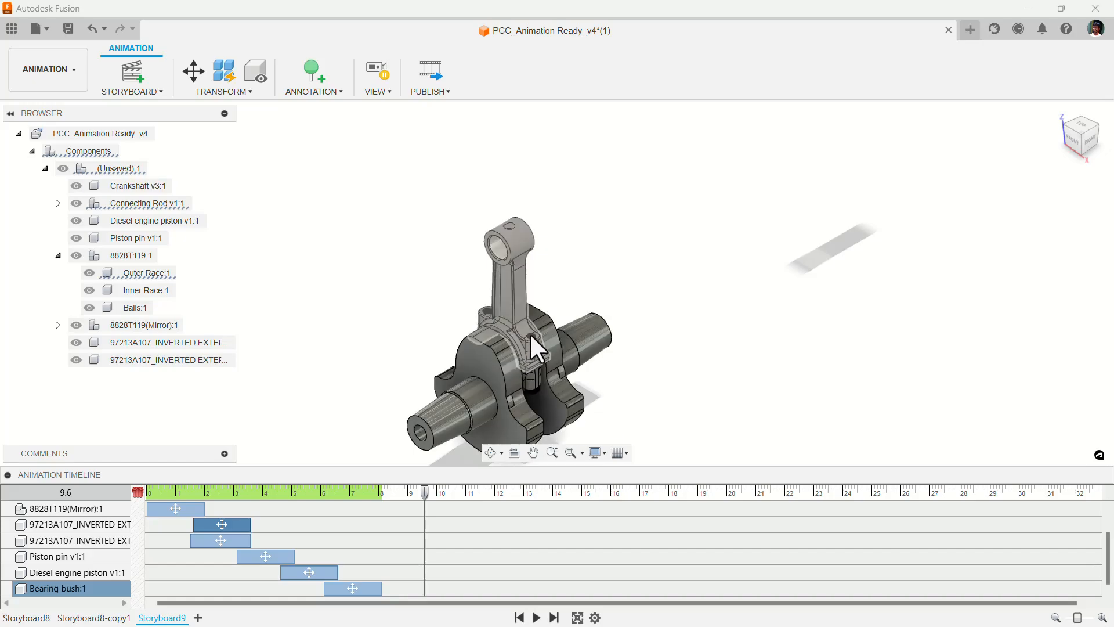
pyautogui.scroll(5, 531, 336)
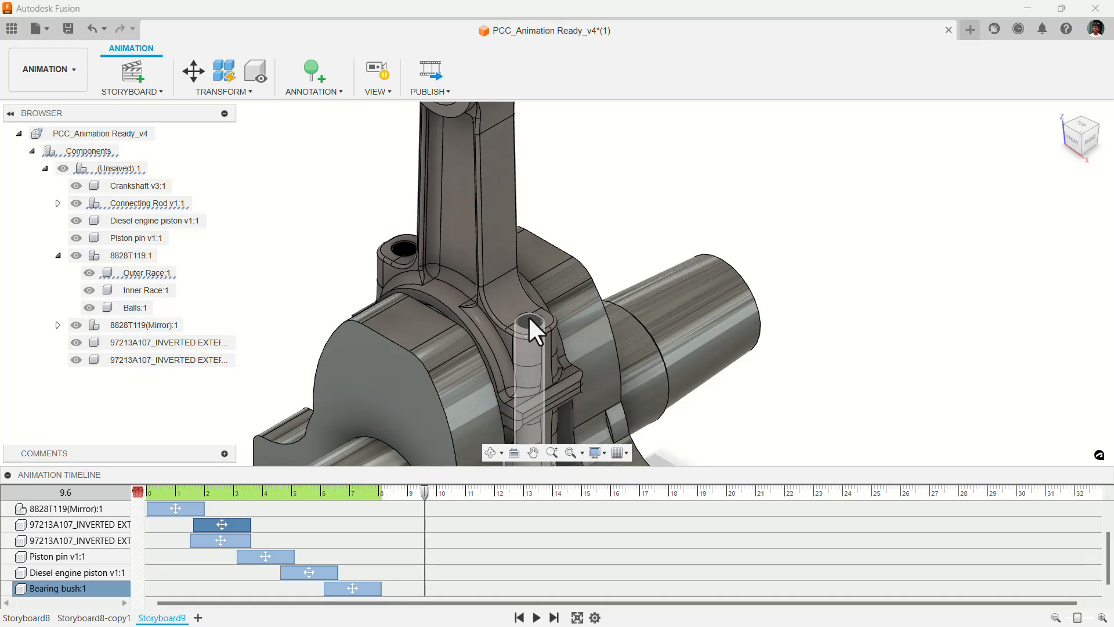
pyautogui.scroll(-1, 528, 316)
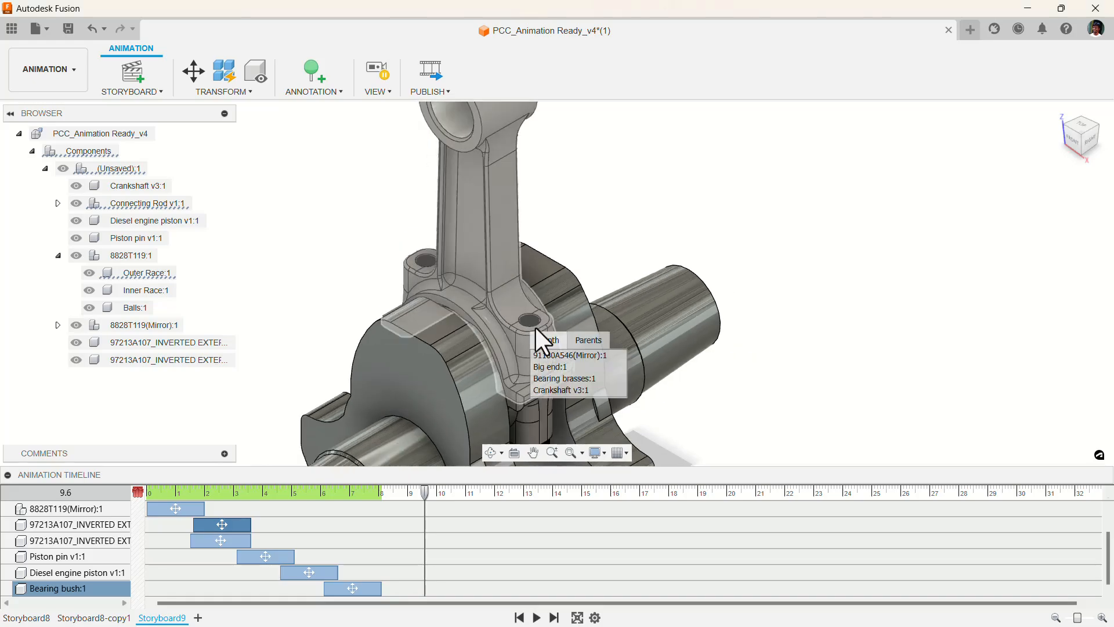
pyautogui.click(554, 355)
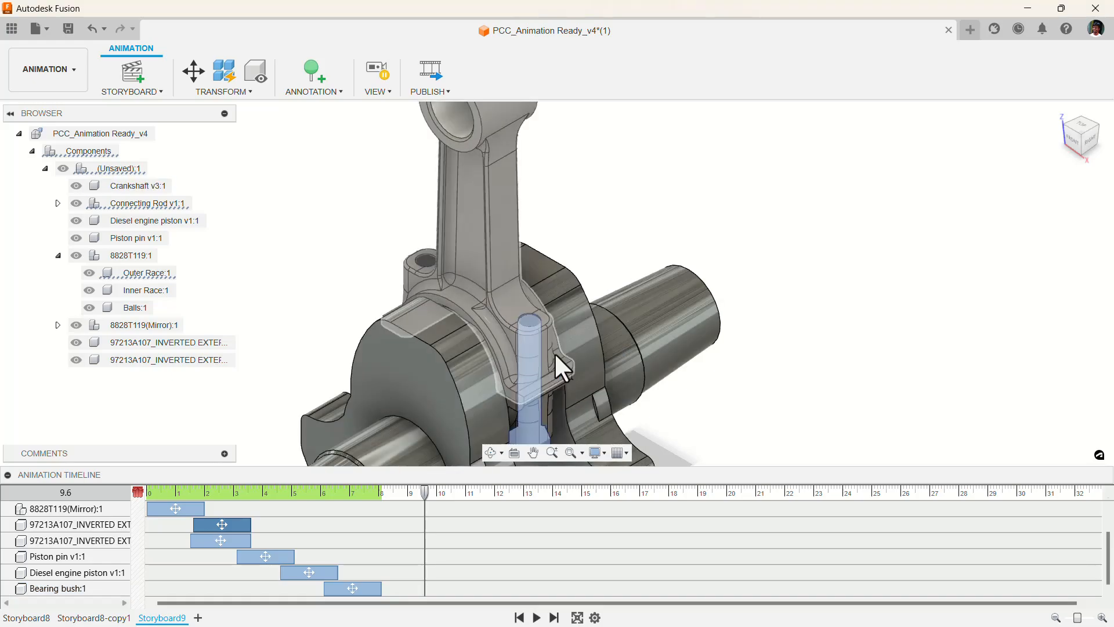
pyautogui.click(425, 260)
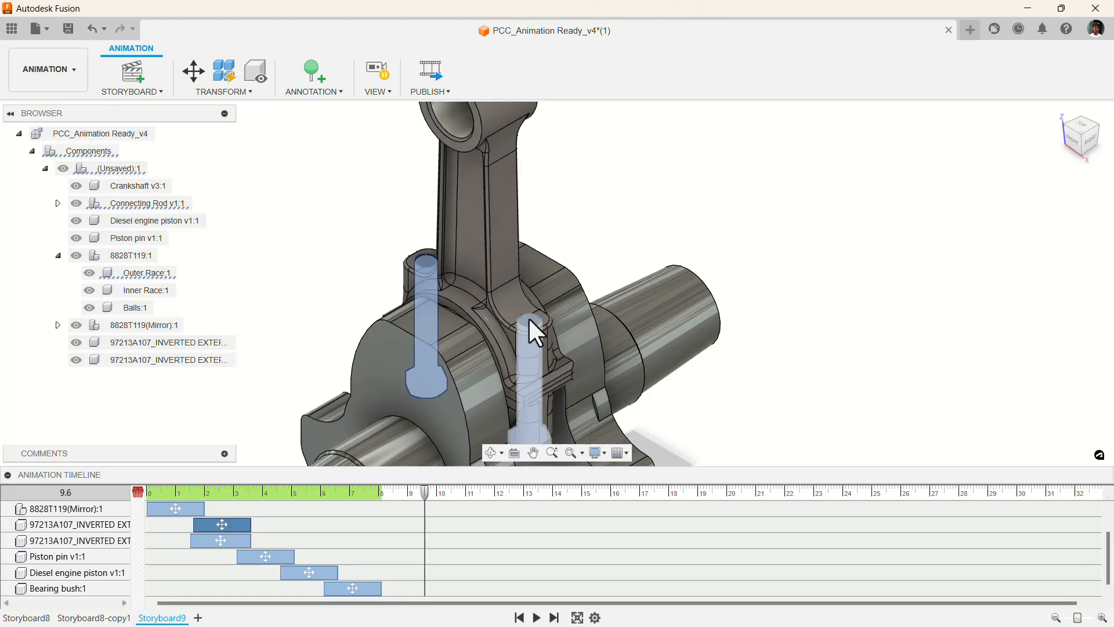
pyautogui.scroll(-5, 523, 312)
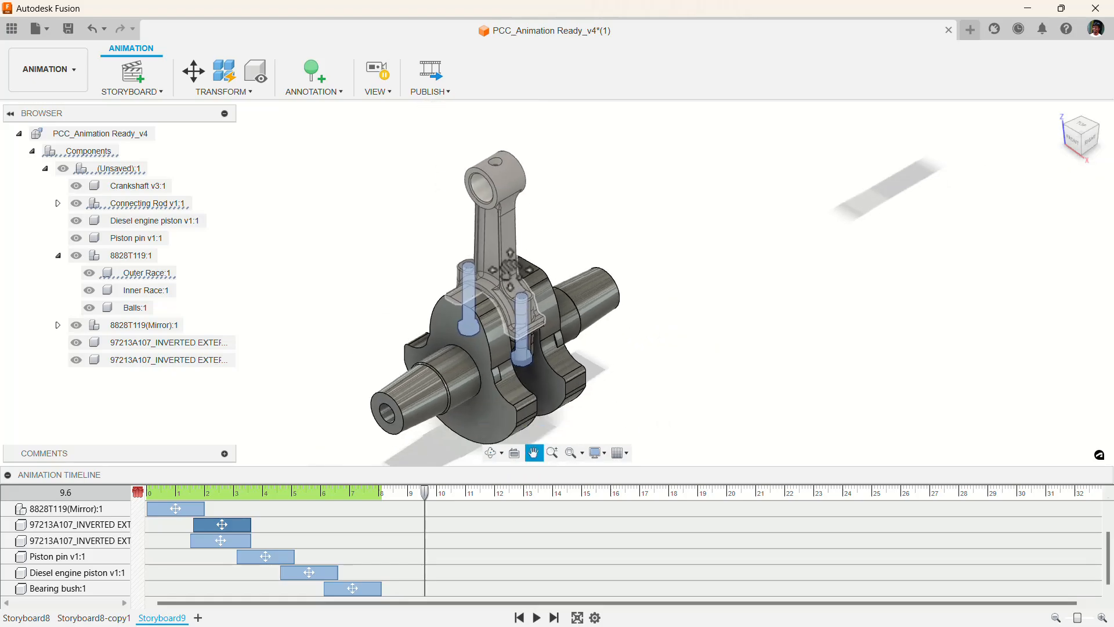
pyautogui.click(190, 65)
pyautogui.moveTo(521, 284); pyautogui.dragTo(534, 492)
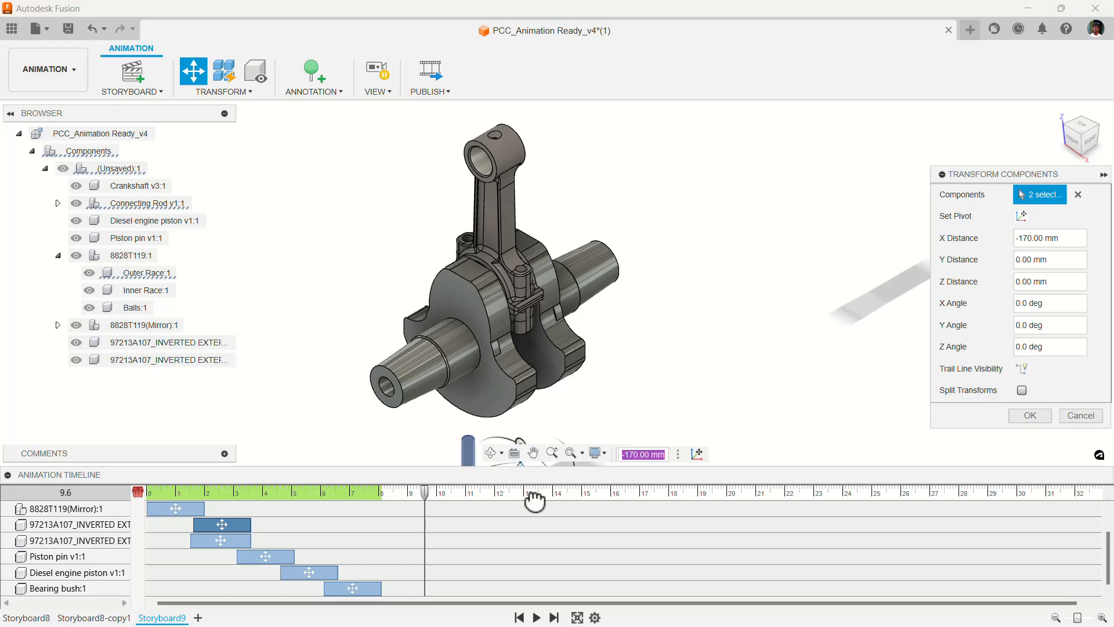
pyautogui.press('BackSpace')
pyautogui.write('-200')
pyautogui.press('Return')
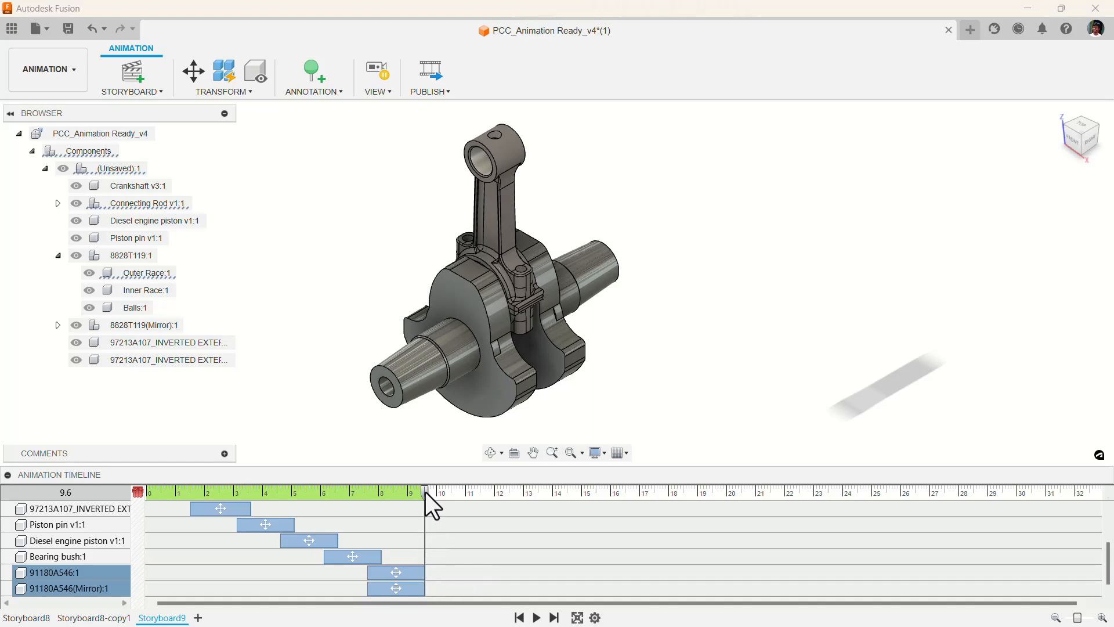
# Place the playhead at 11.0 and transform the connecting rod's main body with an X distance of 400 mm.
pyautogui.moveTo(427, 494); pyautogui.dragTo(466, 497)
pyautogui.click(504, 191)
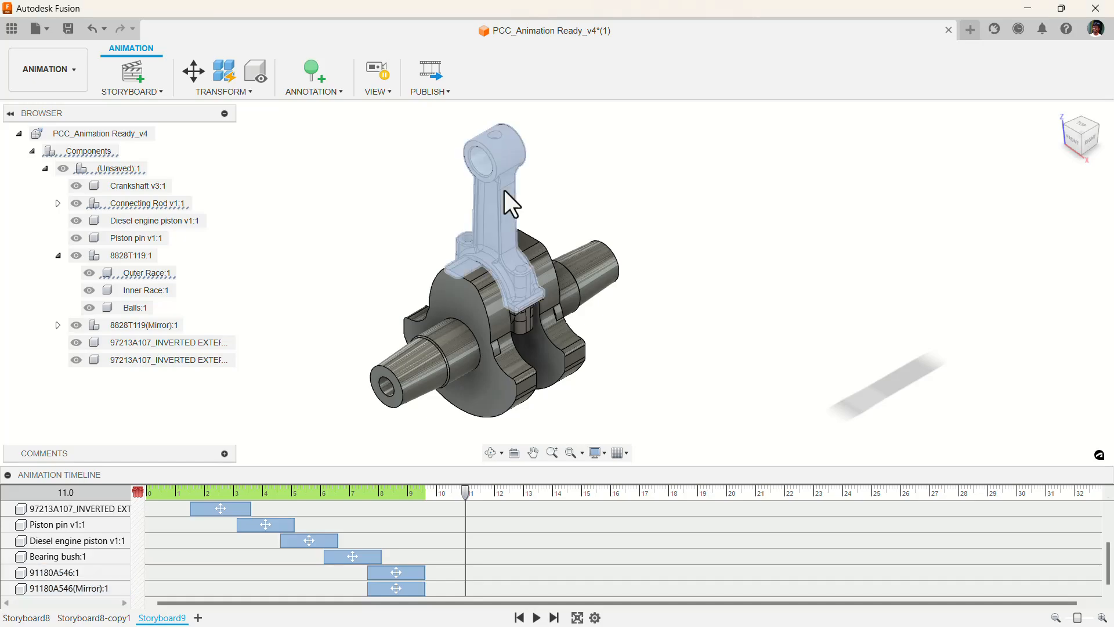
pyautogui.click(197, 78)
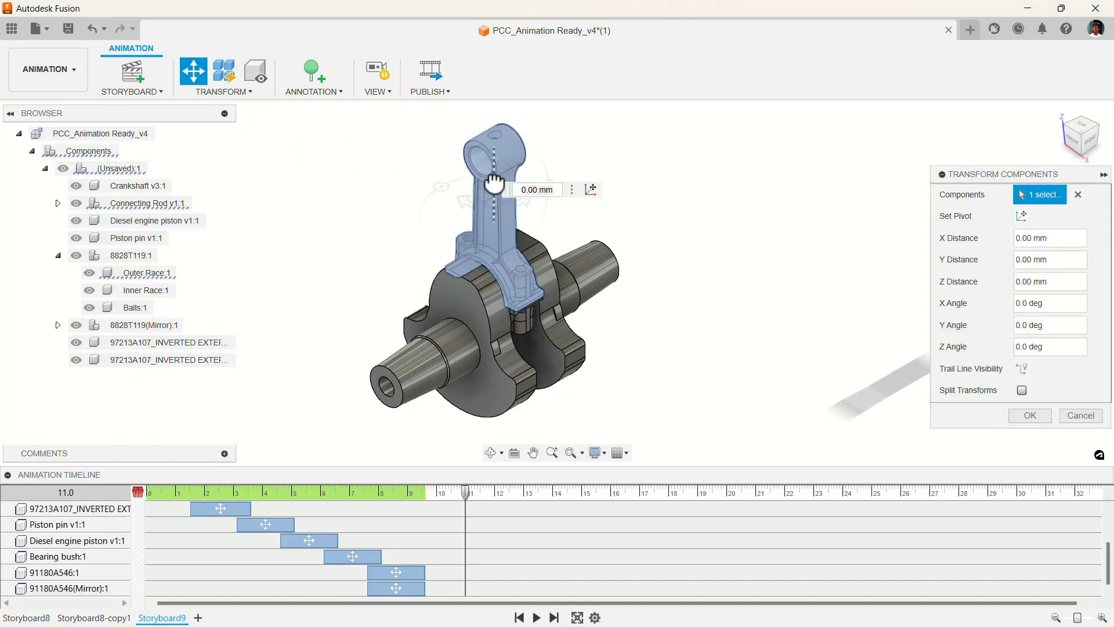
pyautogui.moveTo(494, 184); pyautogui.dragTo(497, 64)
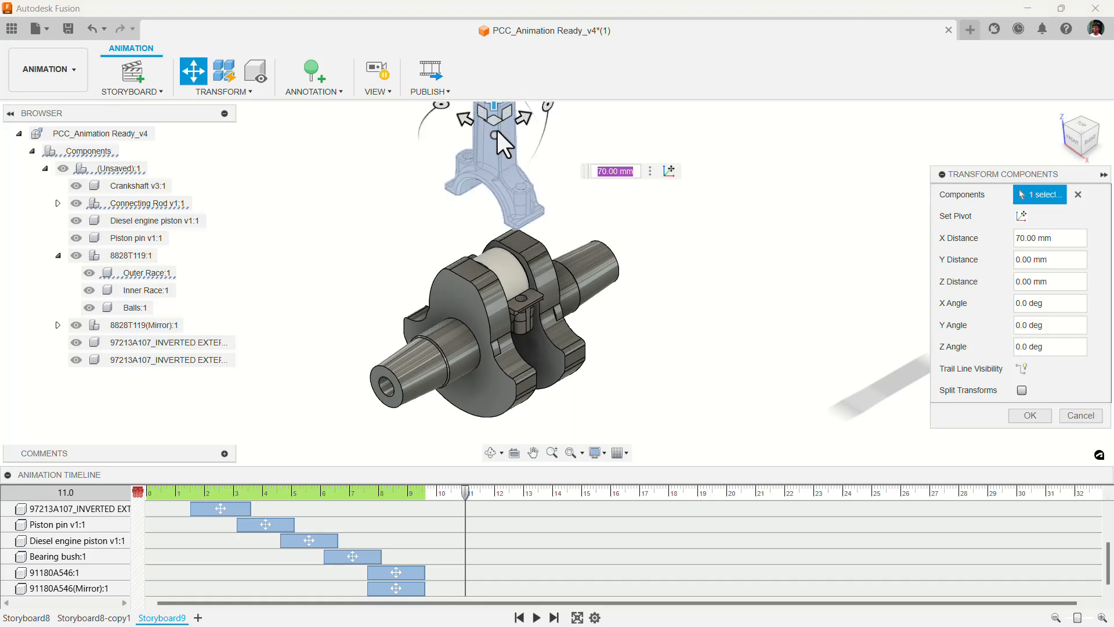
pyautogui.write('400')
pyautogui.click(1039, 414)
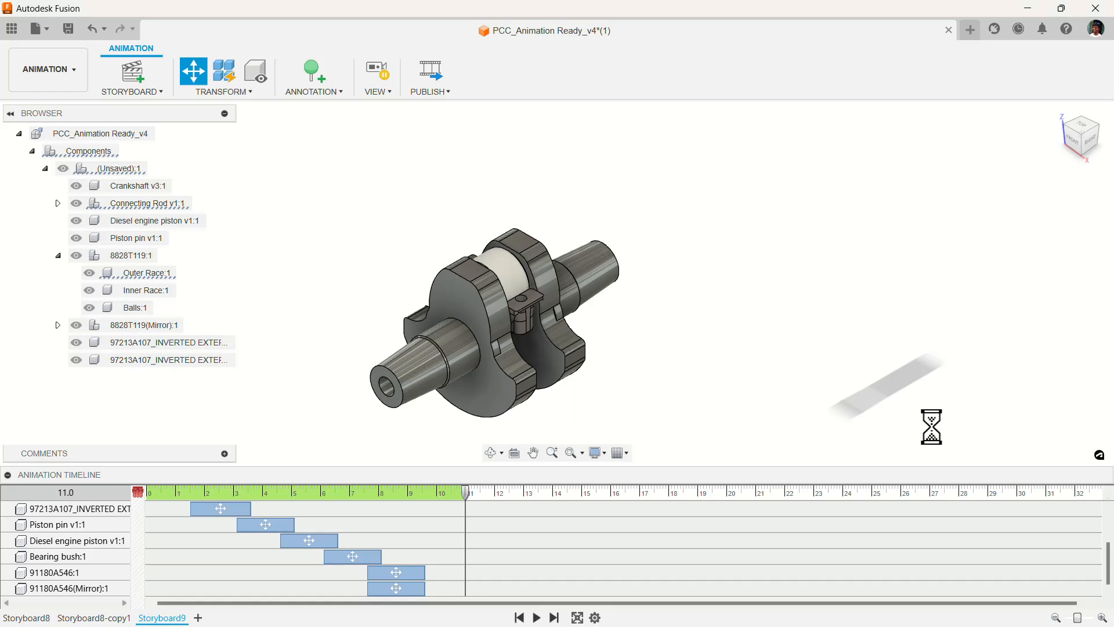
# Transform the connecting rod cap under the crankpin with an X distance of -200 mm at the same playhead position.
pyautogui.click(525, 315)
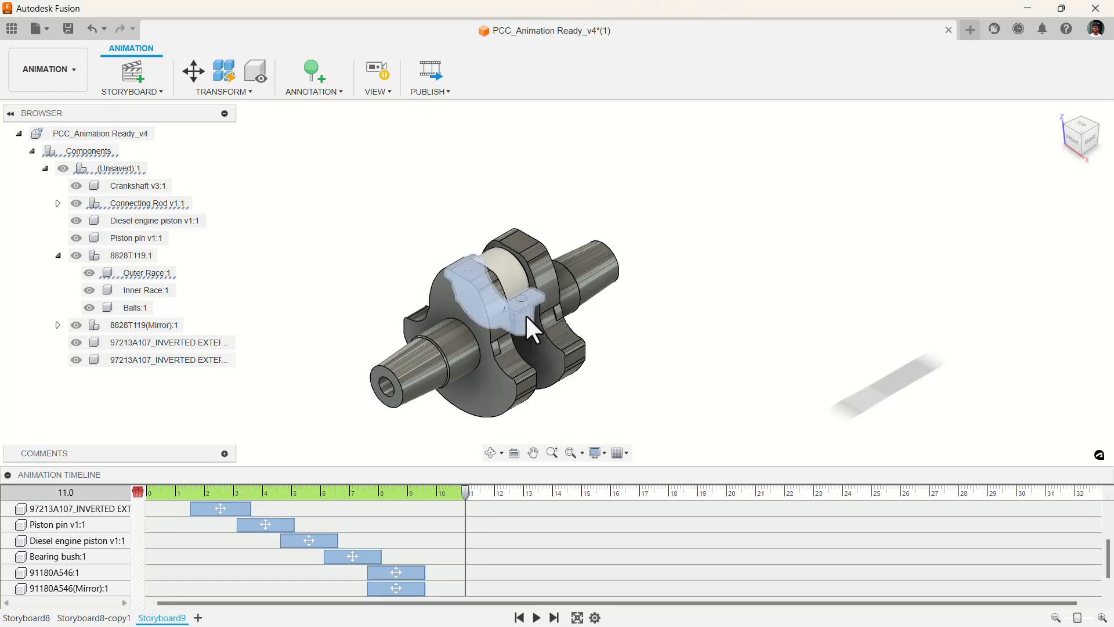
pyautogui.click(195, 67)
pyautogui.moveTo(492, 268); pyautogui.dragTo(513, 464)
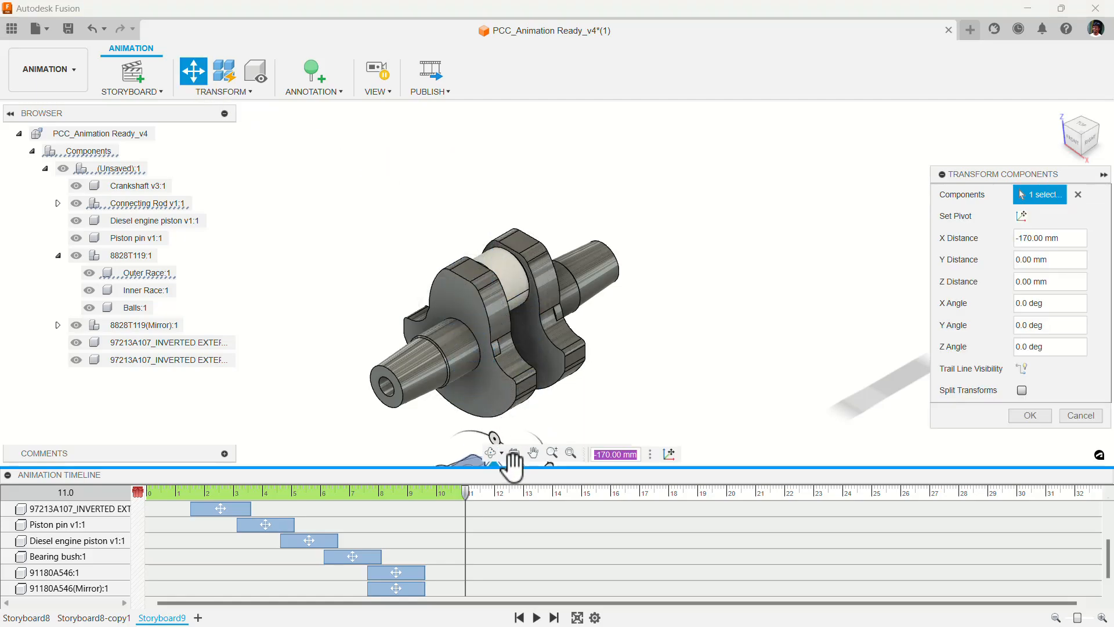
pyautogui.write('-200')
pyautogui.press('Return')
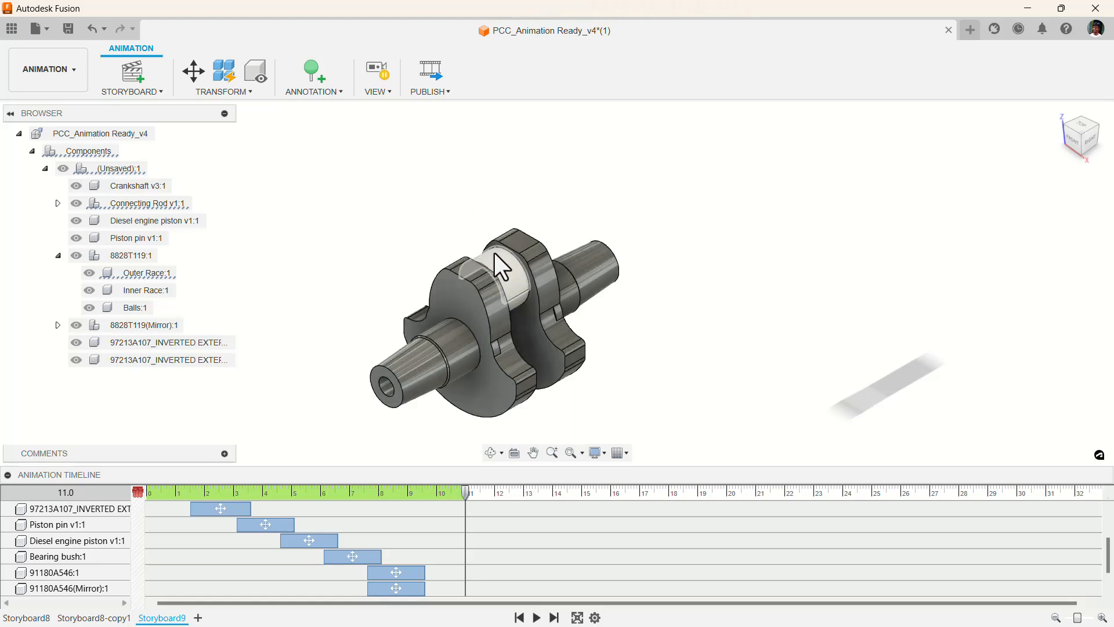
# Place the playhead at 12.5 and transform the upper bearing brass upward off the crankpin along X.
pyautogui.moveTo(465, 490); pyautogui.dragTo(510, 498)
pyautogui.scroll(-2, 495, 527)
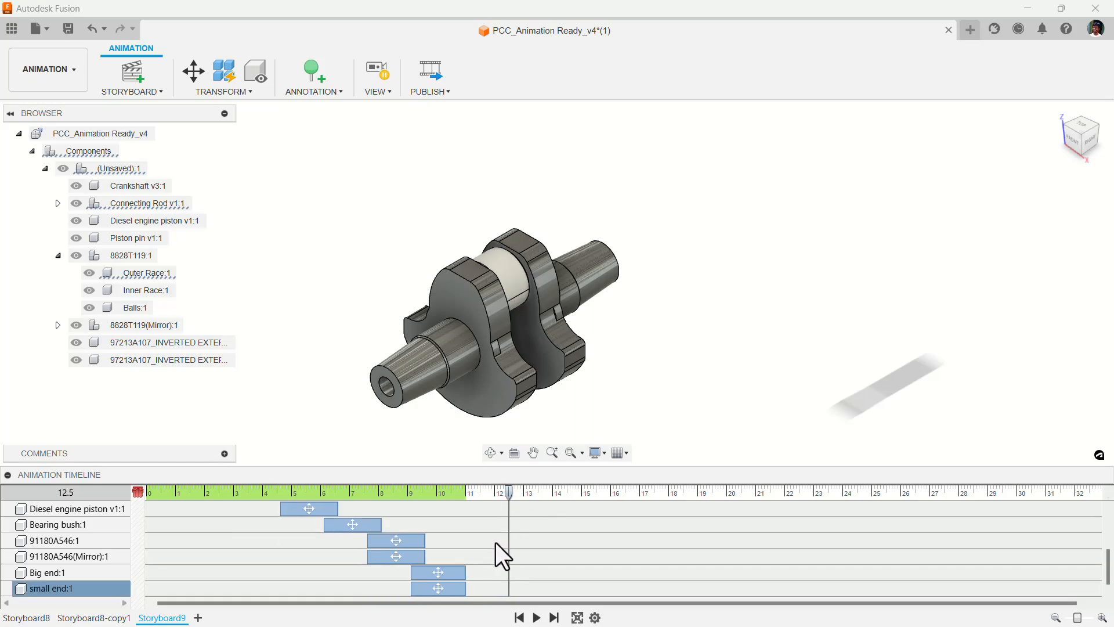
pyautogui.click(509, 277)
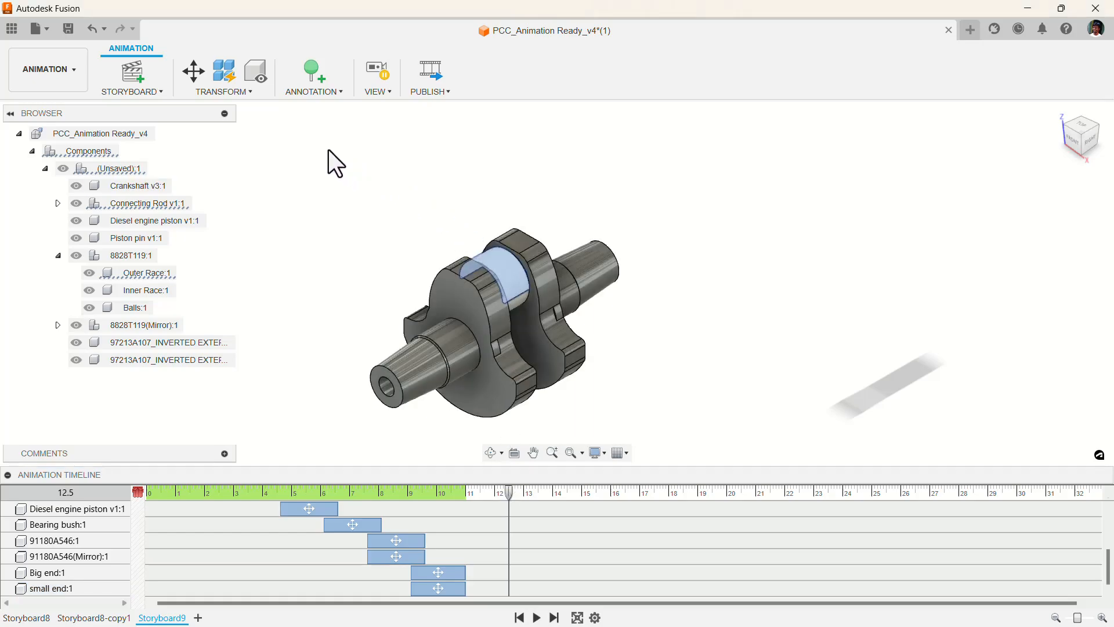
pyautogui.click(196, 74)
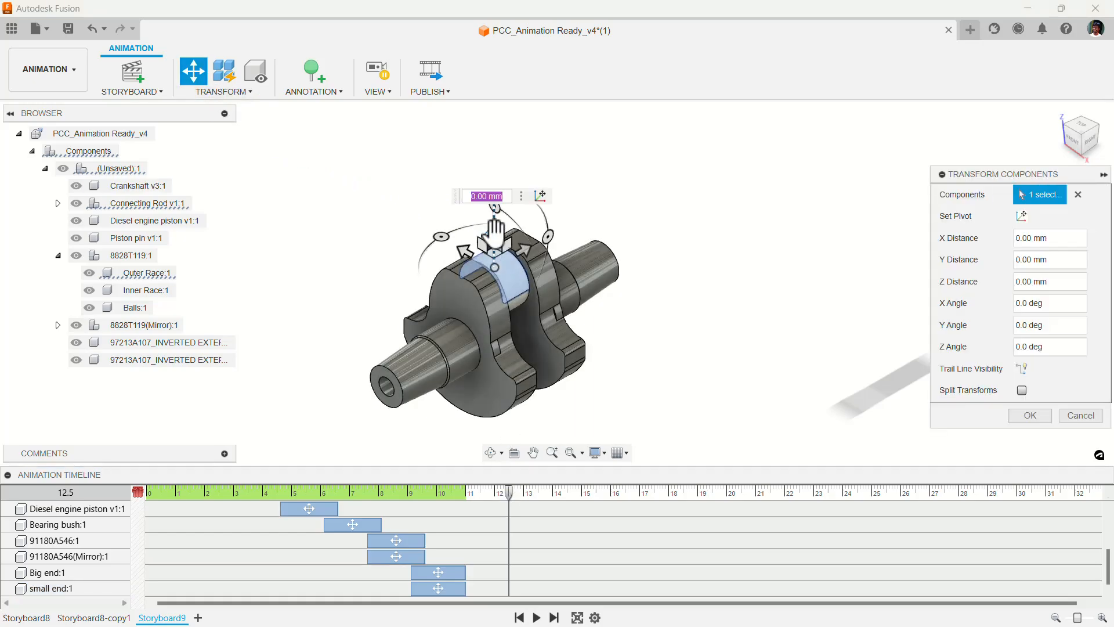
pyautogui.moveTo(490, 195); pyautogui.dragTo(495, 51)
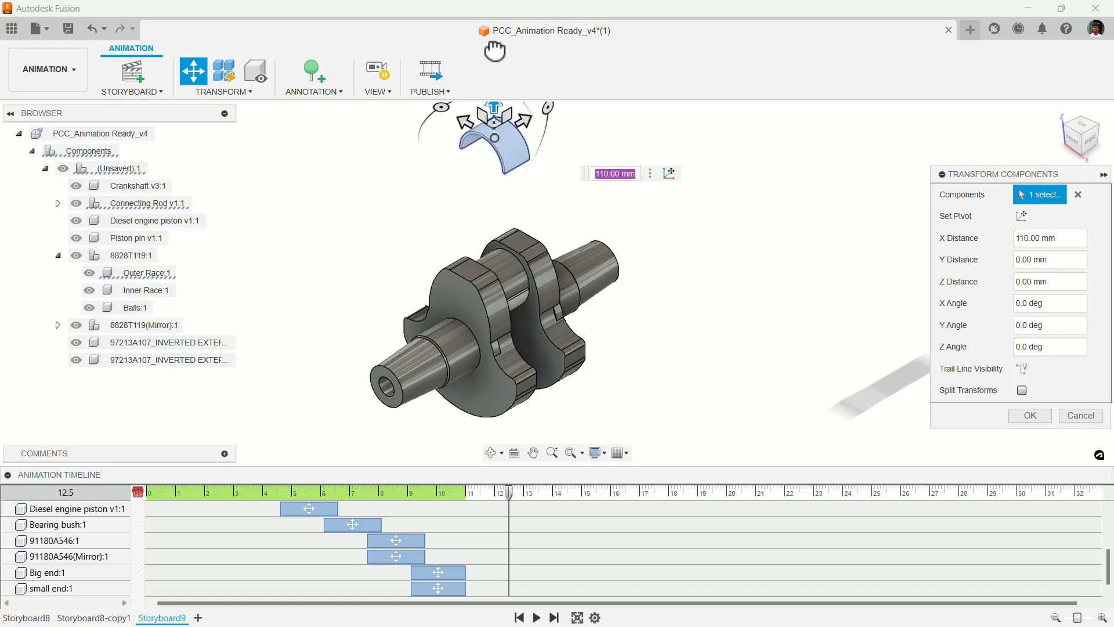
pyautogui.press('Return')
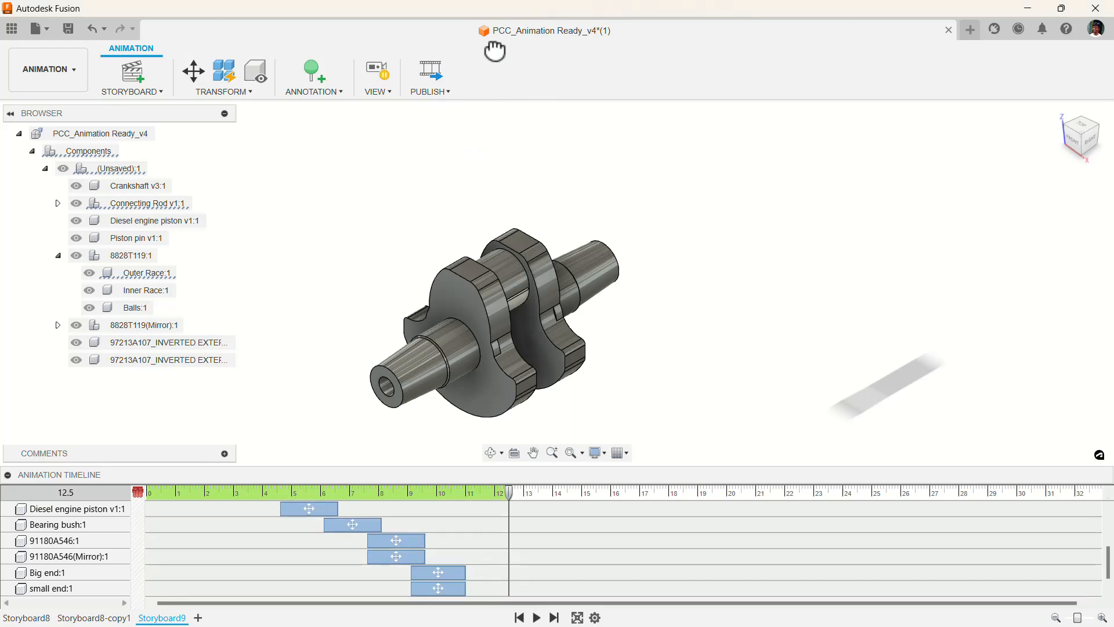
# Transform the lower bearing brass on the crankpin with an X distance of -200 mm.
pyautogui.click(193, 68)
pyautogui.moveTo(493, 265); pyautogui.dragTo(497, 437)
pyautogui.write('-22')
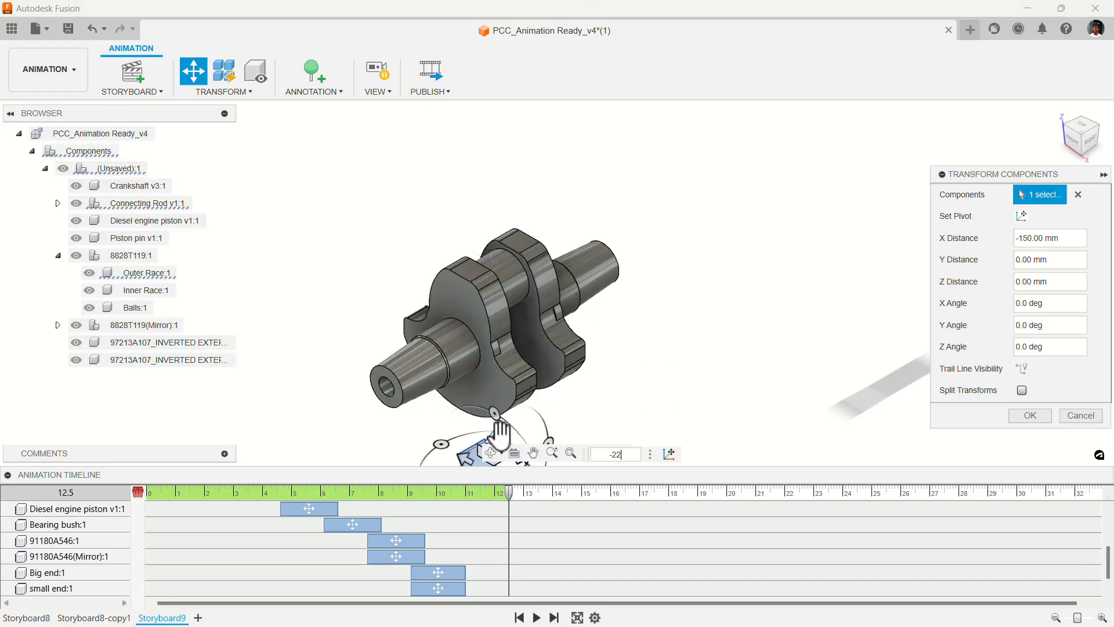
pyautogui.press('Return')
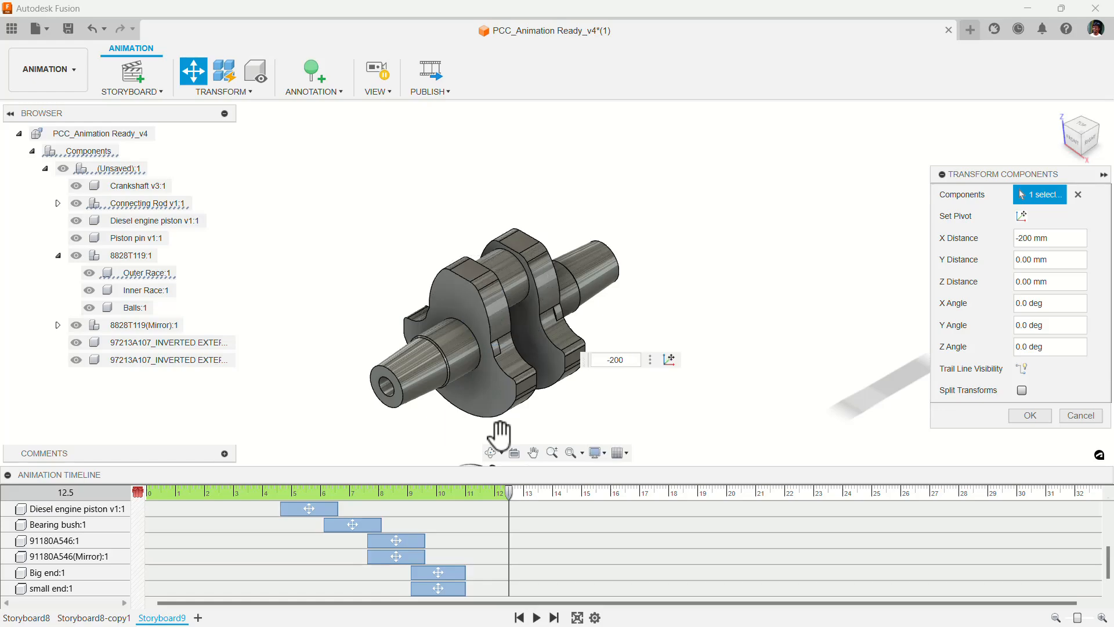
# Look over the component actions in the timeline and play the storyboard to examine the disassembly sequence.
pyautogui.scroll(-1, 475, 558)
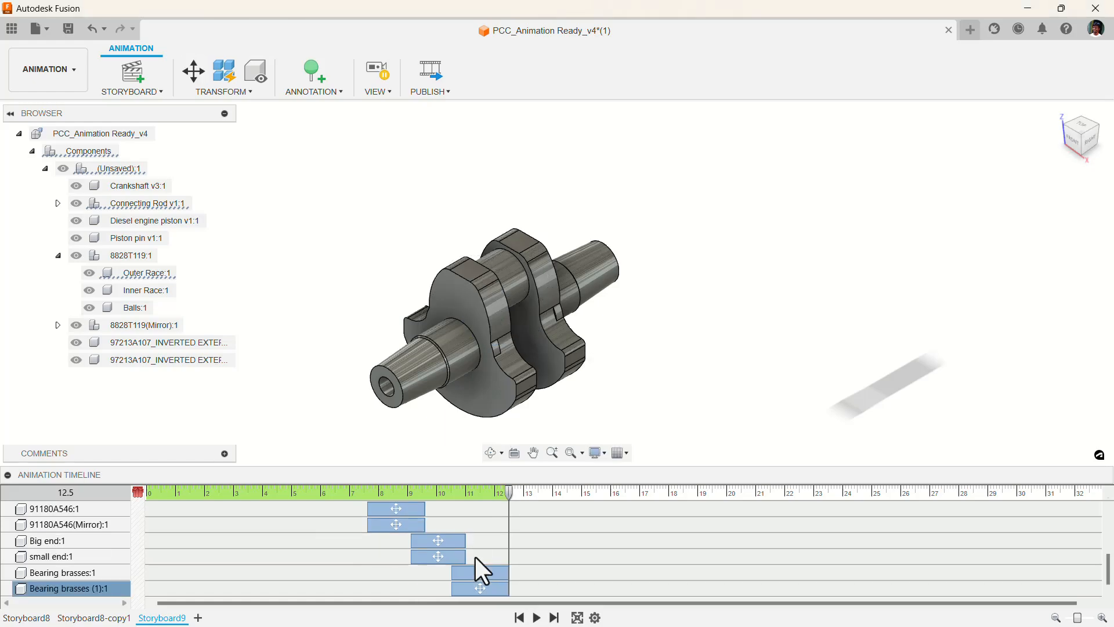
pyautogui.scroll(3, 476, 541)
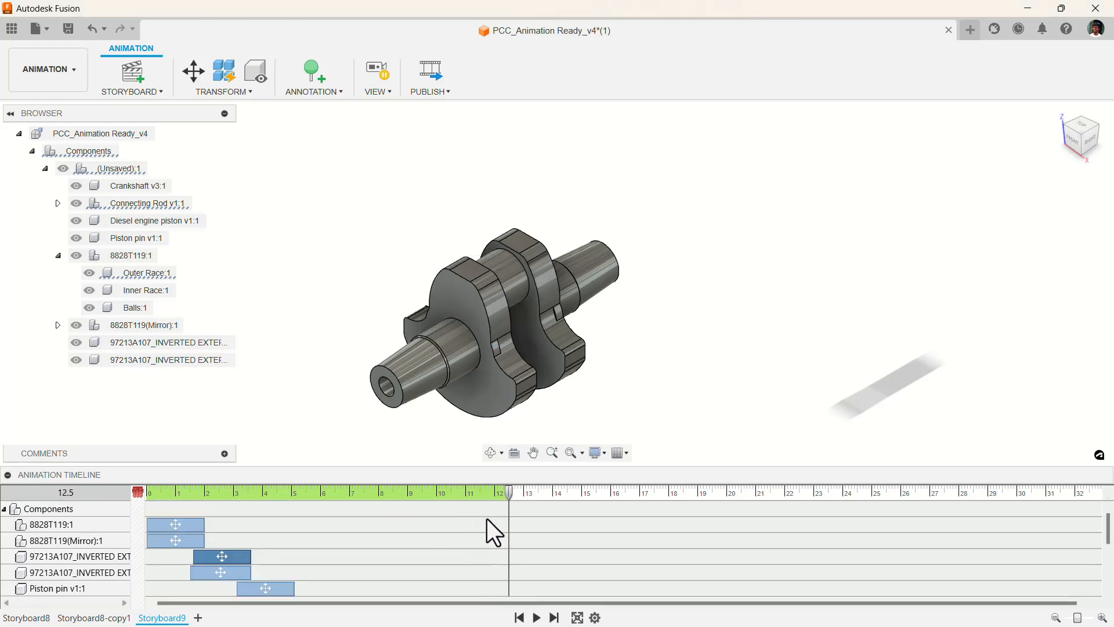
pyautogui.scroll(-2, 474, 530)
pyautogui.scroll(3, 492, 518)
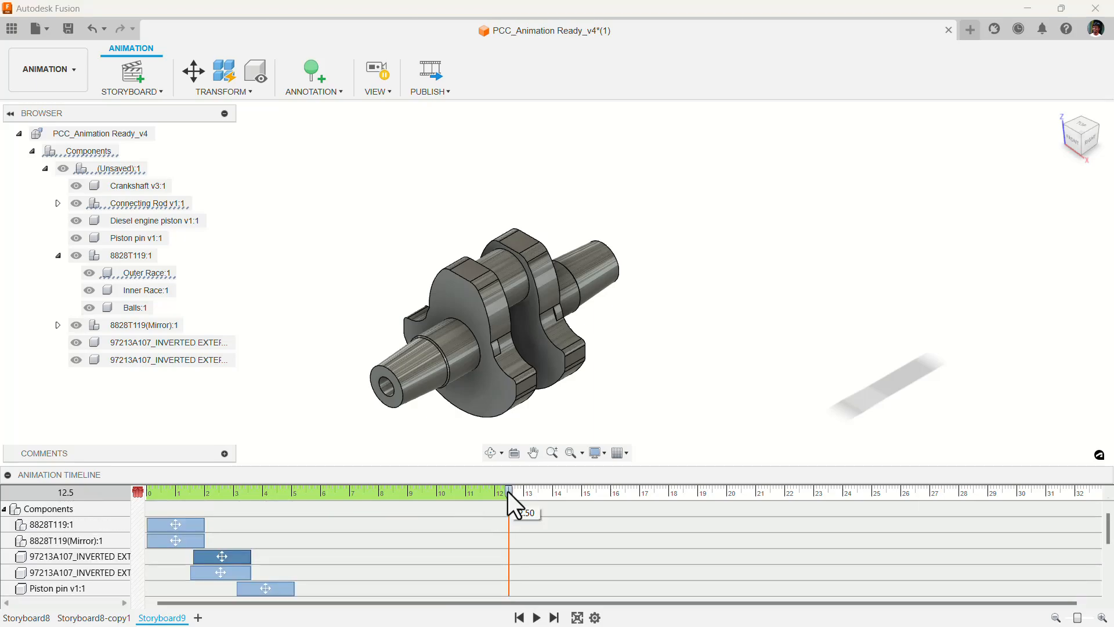
pyautogui.click(536, 617)
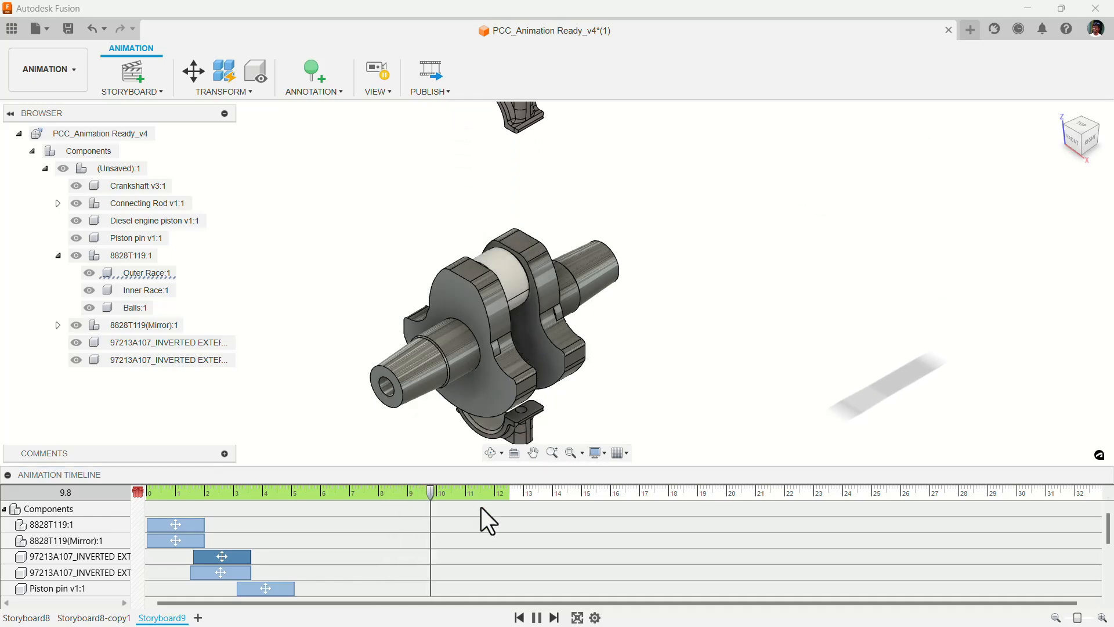
pyautogui.click(536, 617)
# Return the playhead to 12.5, turn on view recording and record a camera move to the right-back isometric view.
pyautogui.click(544, 279)
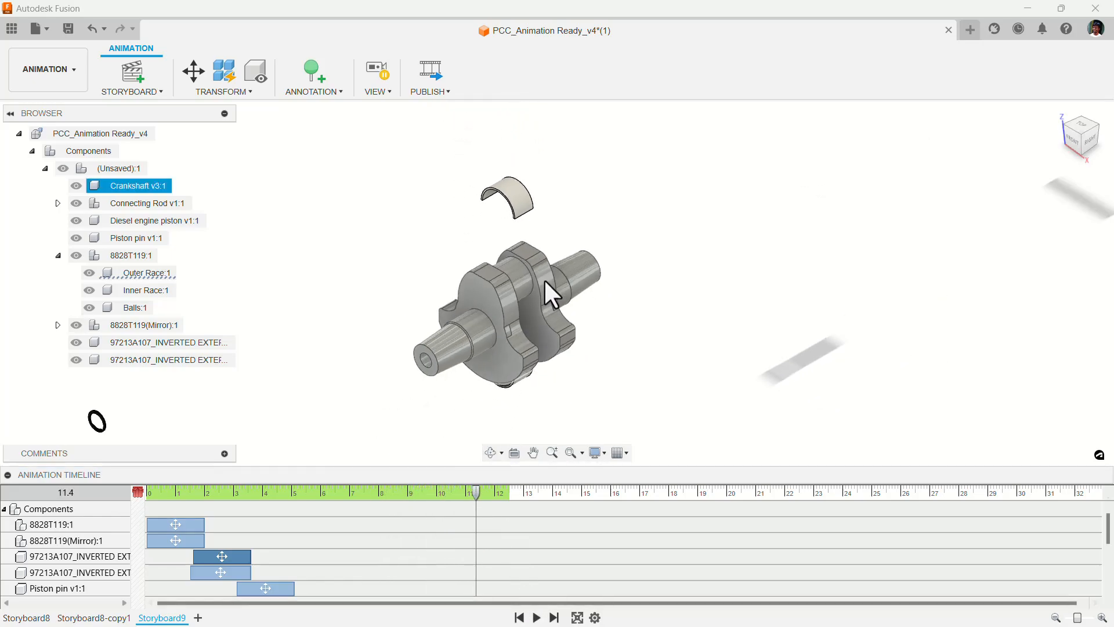
pyautogui.keyDown('shift'); pyautogui.moveTo(546, 282); pyautogui.dragTo(533, 255, button='middle'); pyautogui.keyUp('shift')
pyautogui.moveTo(477, 493); pyautogui.dragTo(510, 520)
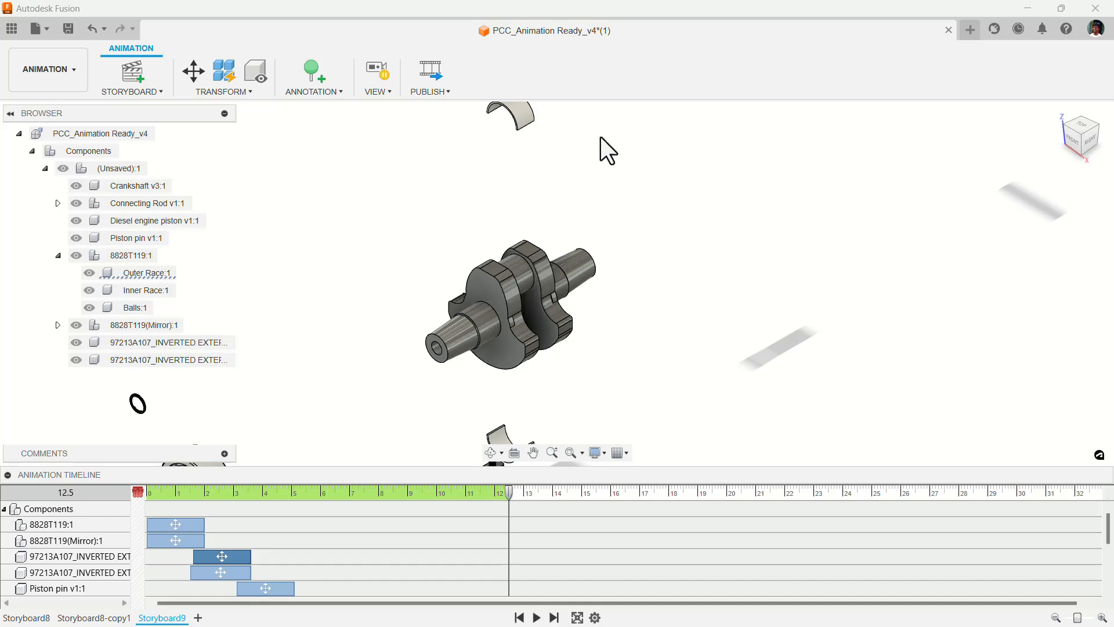
pyautogui.click(377, 78)
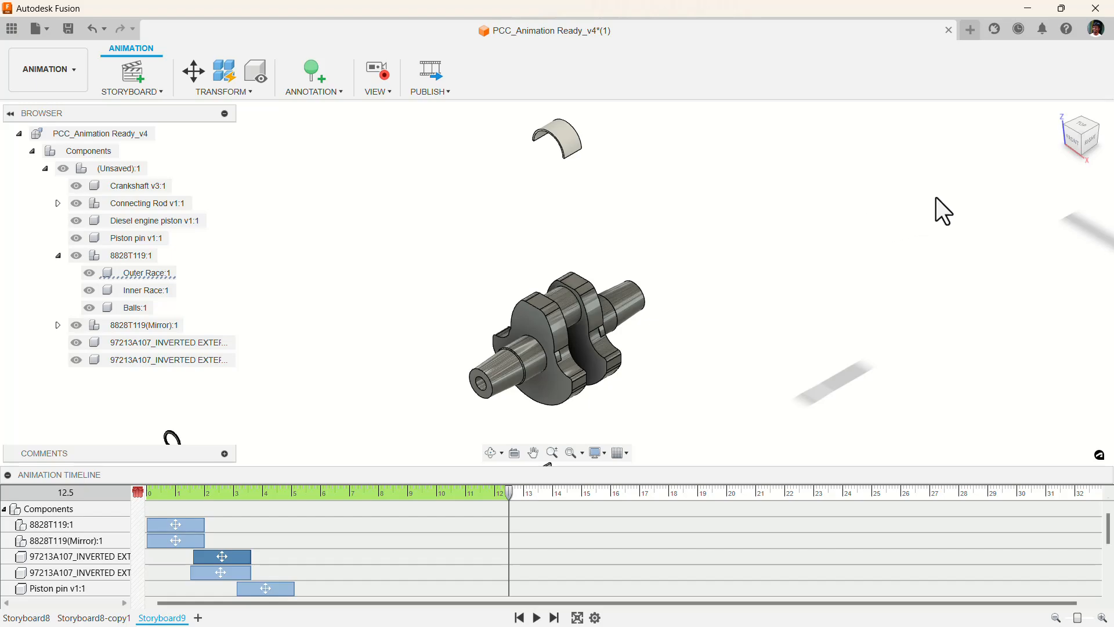
pyautogui.click(1098, 126)
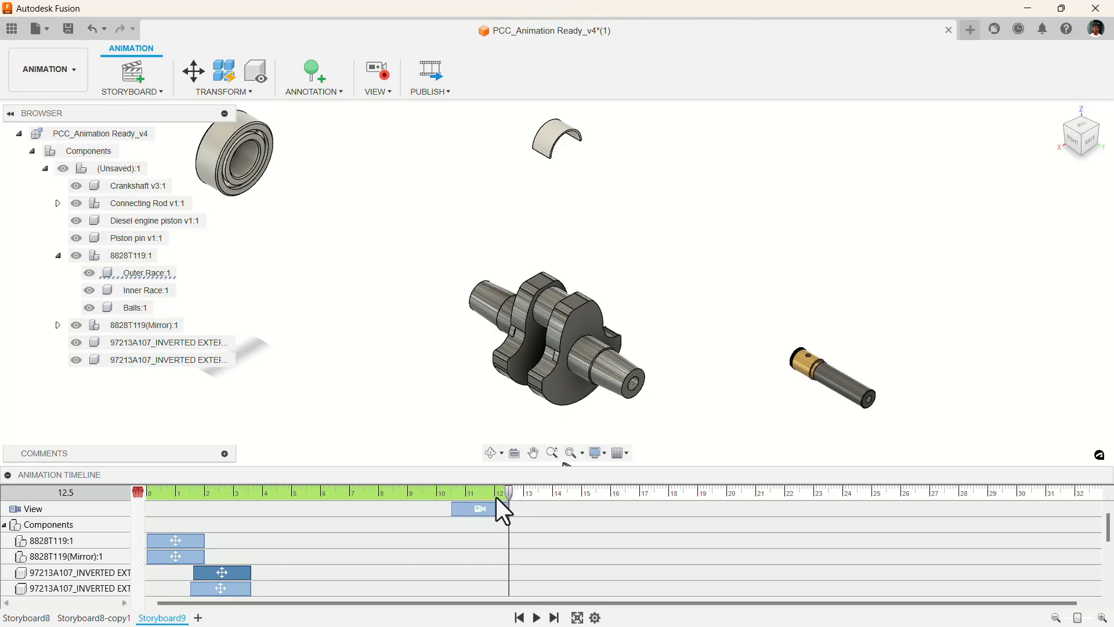
# Extend the View action back to 0 so the camera move spans the storyboard up to 12.5.
pyautogui.moveTo(510, 491)
pyautogui.mouseDown()
pyautogui.moveTo(451, 499)
pyautogui.moveTo(504, 506)
pyautogui.mouseUp()
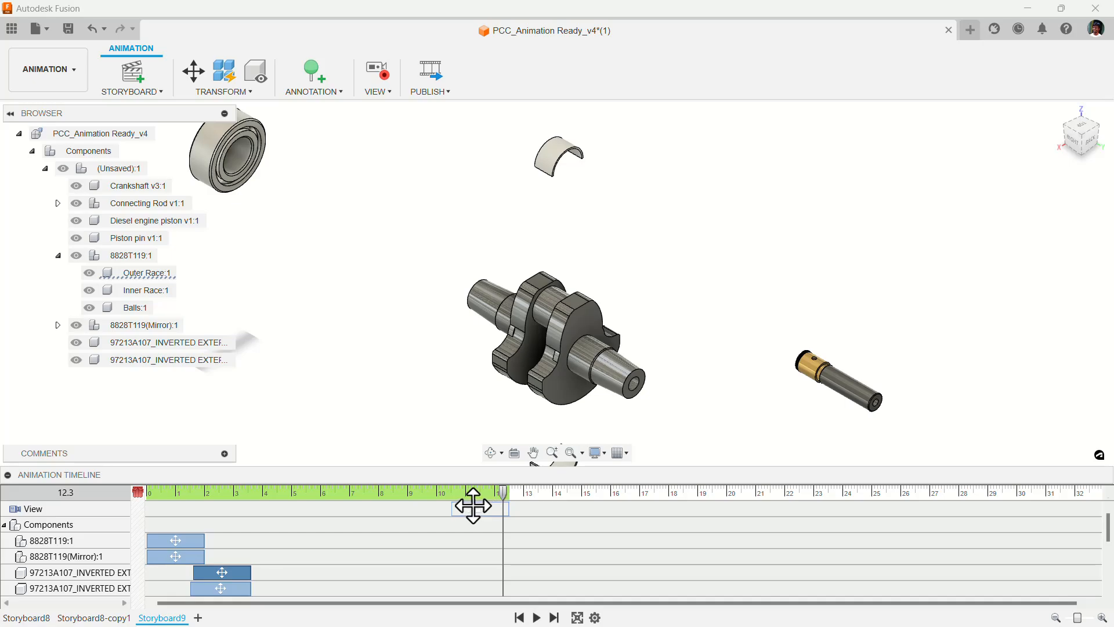
pyautogui.moveTo(501, 492); pyautogui.dragTo(221, 500)
pyautogui.click(146, 490)
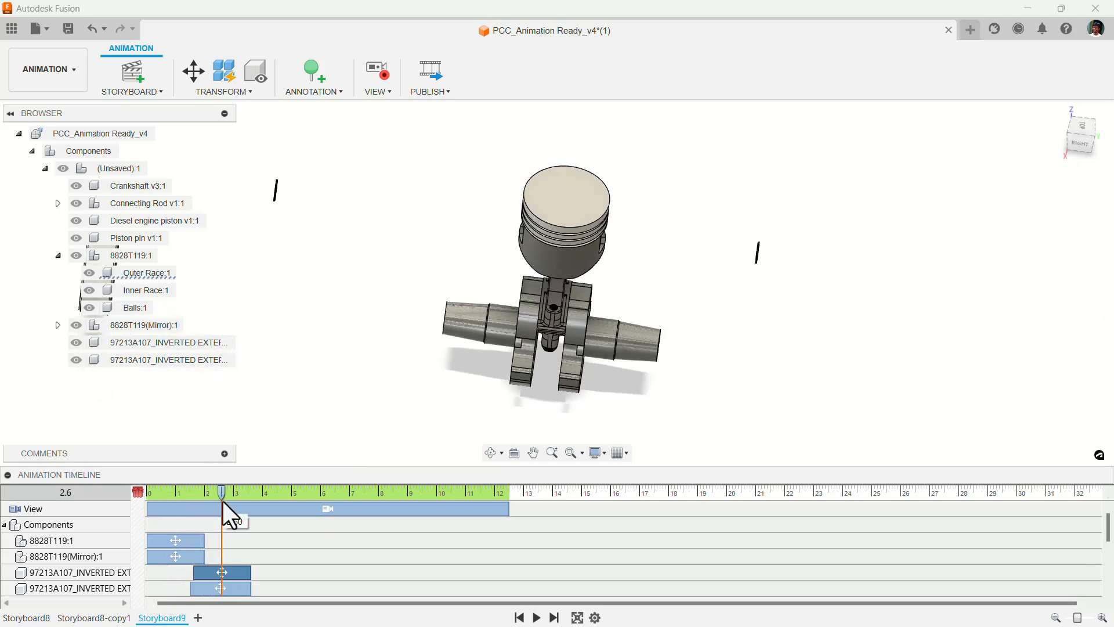
# Collapse the browser and scrub the timeline to examine the camera move and which parts stay in the frame.
pyautogui.click(11, 113)
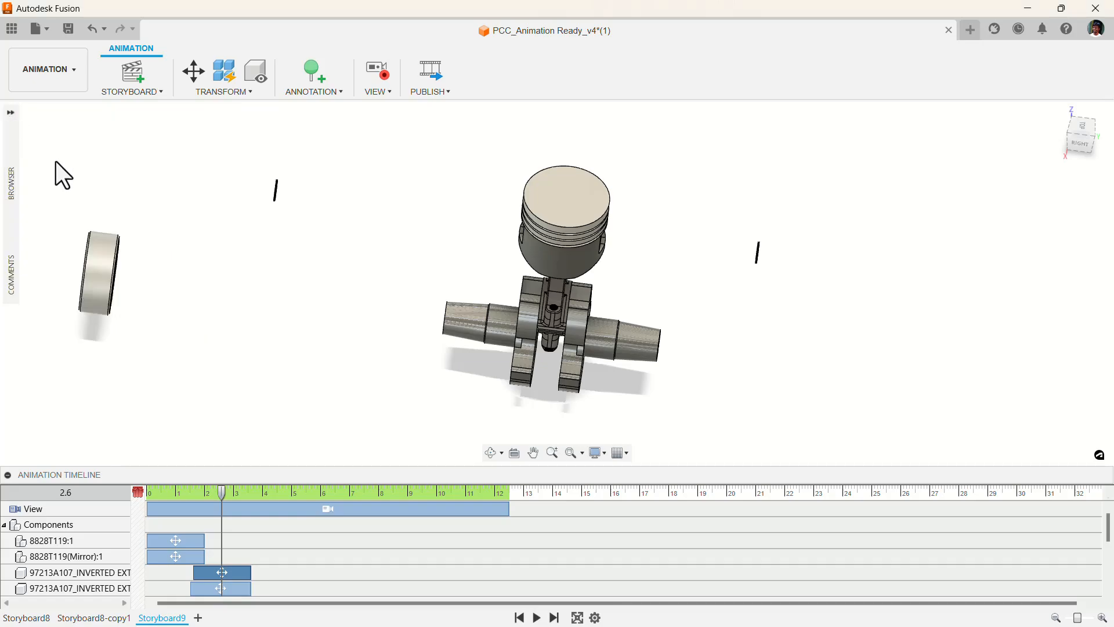
pyautogui.moveTo(222, 494); pyautogui.dragTo(313, 517)
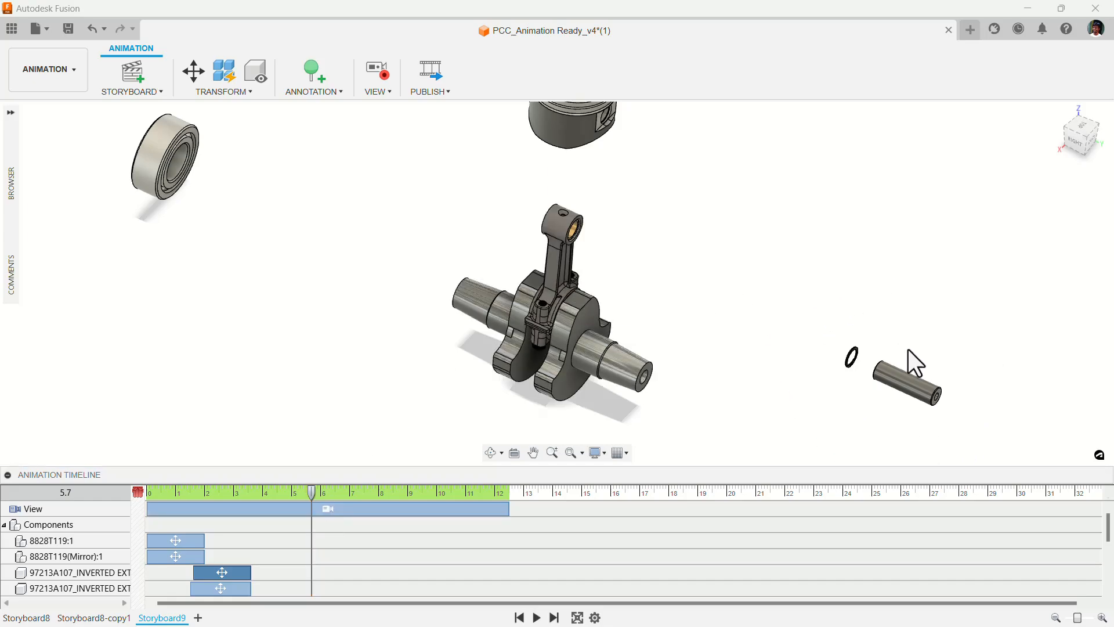
pyautogui.moveTo(311, 504); pyautogui.dragTo(207, 524)
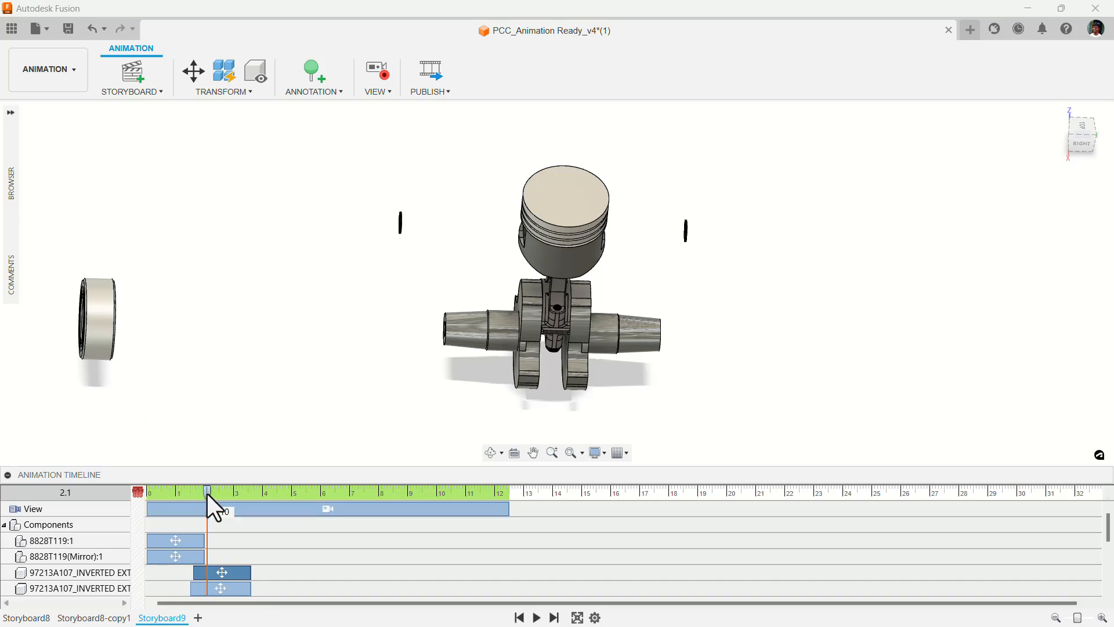
pyautogui.moveTo(214, 494); pyautogui.dragTo(219, 496)
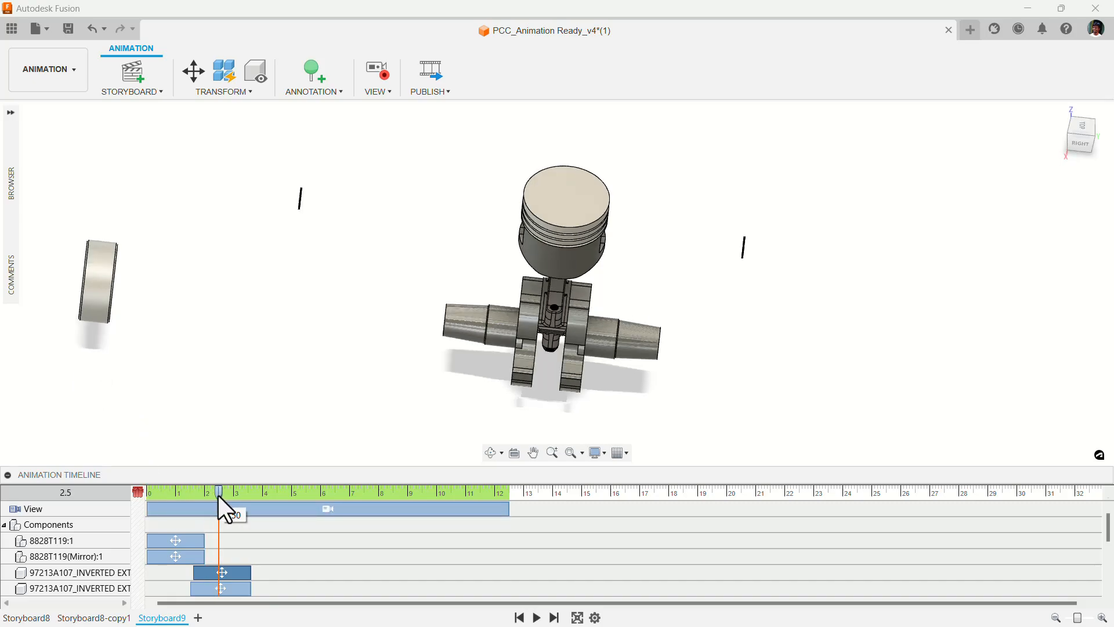
# Edit the 8828T119:1 bearing's transform action, setting its Z distance to 600 mm.
pyautogui.click(183, 539)
pyautogui.rightClick(183, 538)
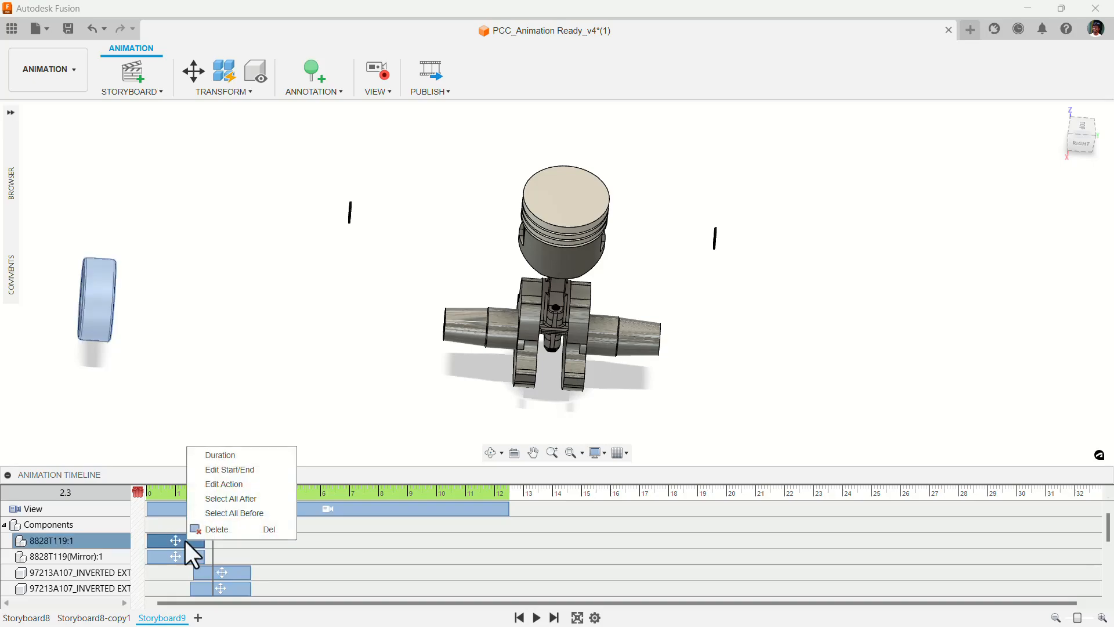
pyautogui.click(217, 489)
pyautogui.moveTo(55, 329); pyautogui.dragTo(4, 329)
pyautogui.write('500')
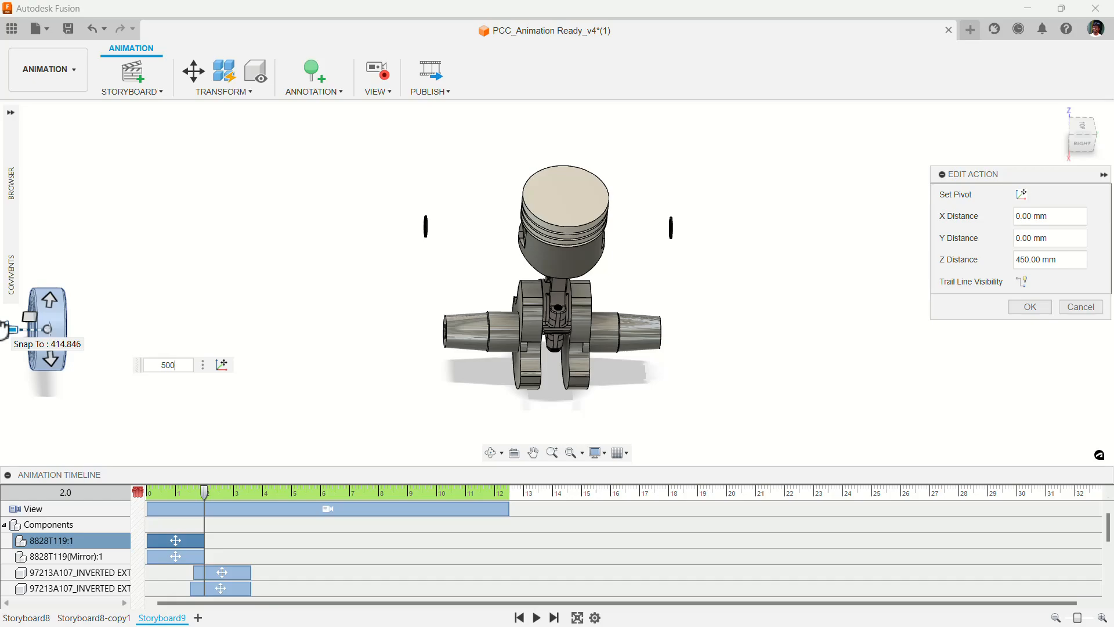
pyautogui.press('Return')
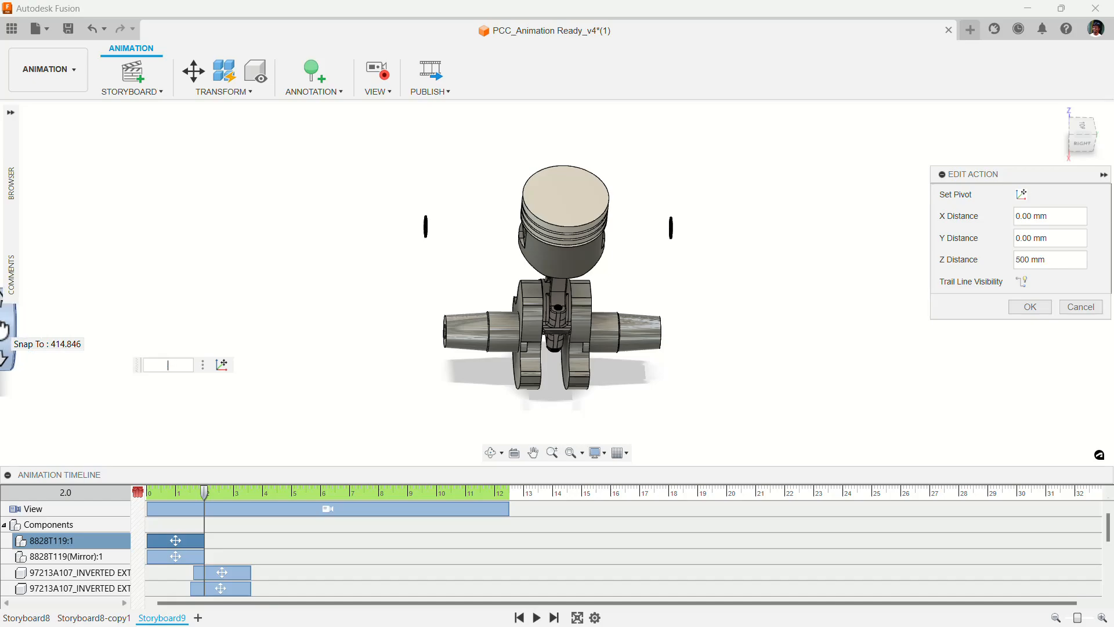
pyautogui.write('600')
pyautogui.press('Return')
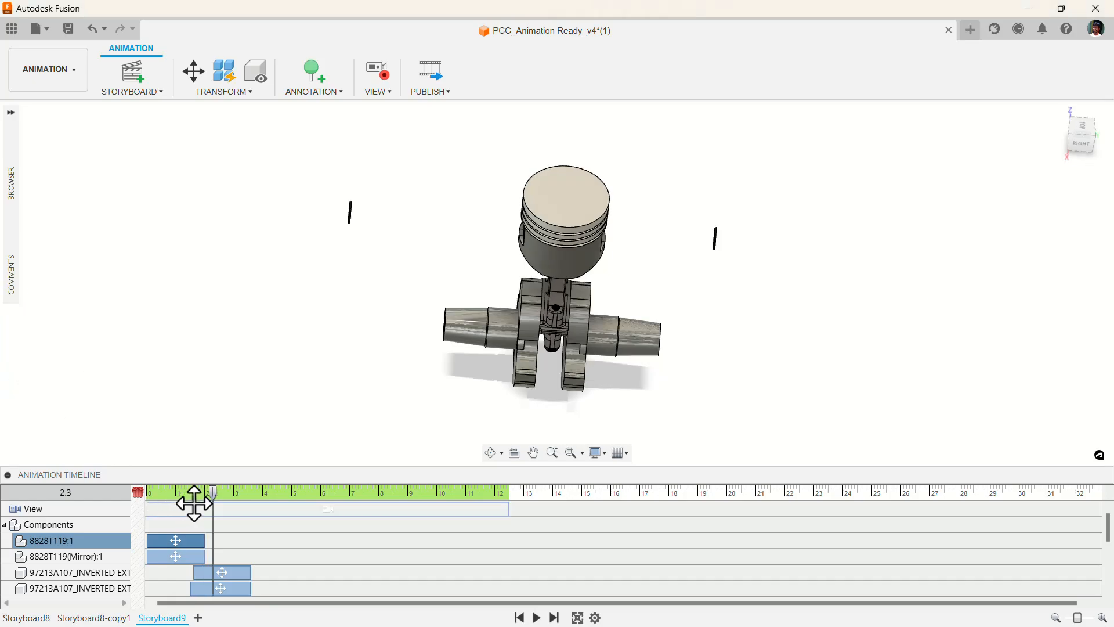
# Place the playhead at 2.0 and add a show/hide action for the 8828T119:1 bearing.
pyautogui.moveTo(204, 492)
pyautogui.mouseDown()
pyautogui.moveTo(181, 494)
pyautogui.moveTo(205, 501)
pyautogui.mouseUp()
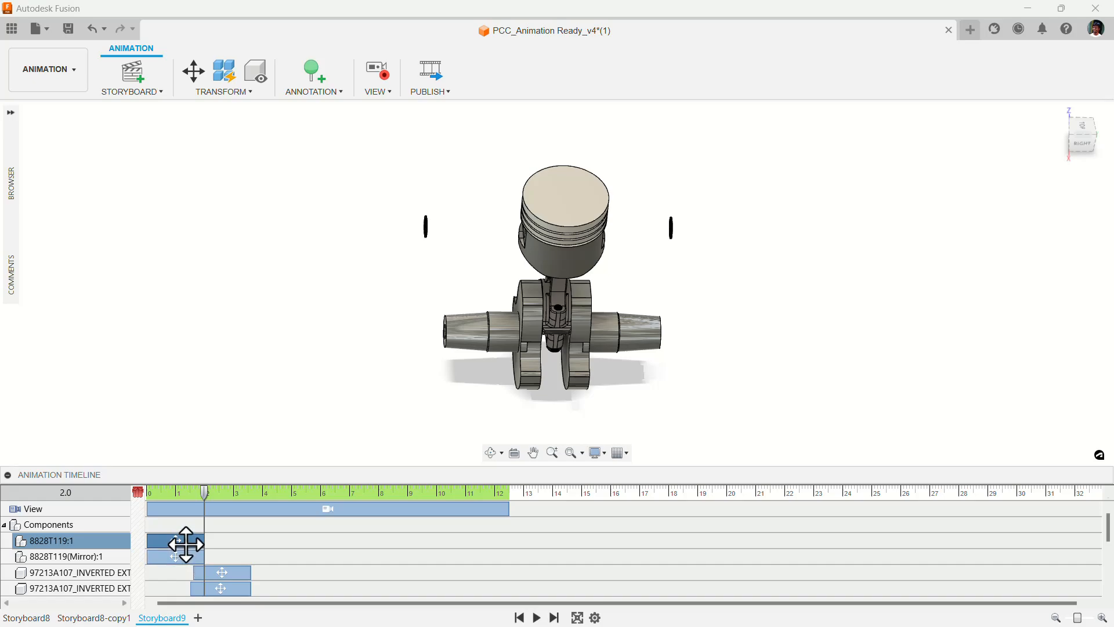
pyautogui.click(256, 71)
pyautogui.moveTo(201, 488)
pyautogui.mouseDown()
pyautogui.moveTo(189, 490)
pyautogui.moveTo(203, 494)
pyautogui.mouseUp()
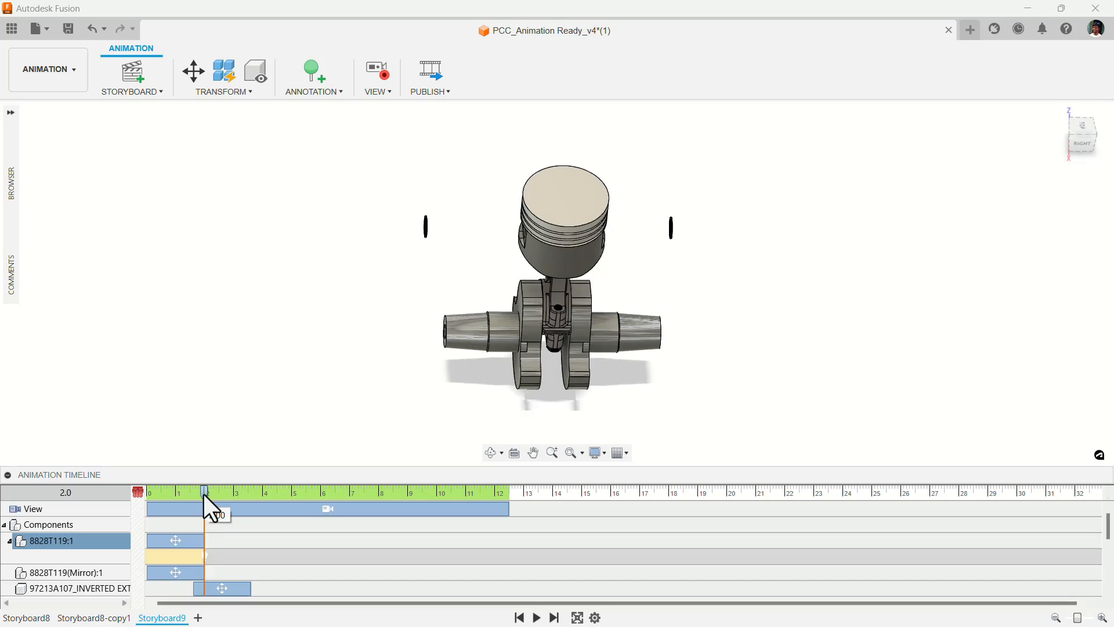
# Add a show/hide action for the 8828T119(Mirror):1 bearing at 2.0 on the timeline.
pyautogui.click(189, 570)
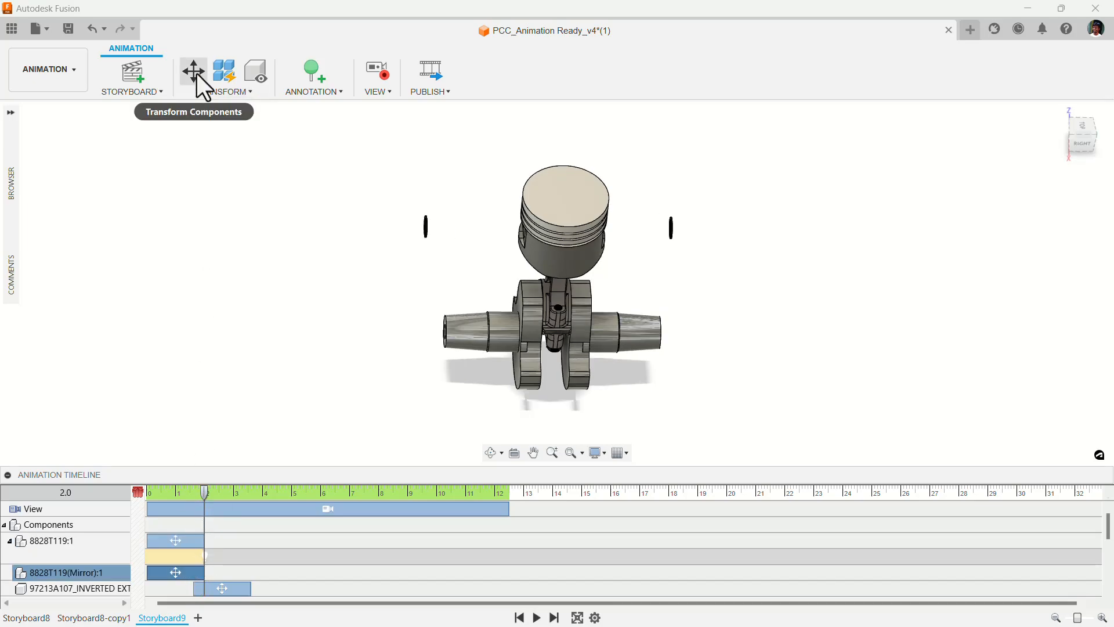
pyautogui.click(257, 70)
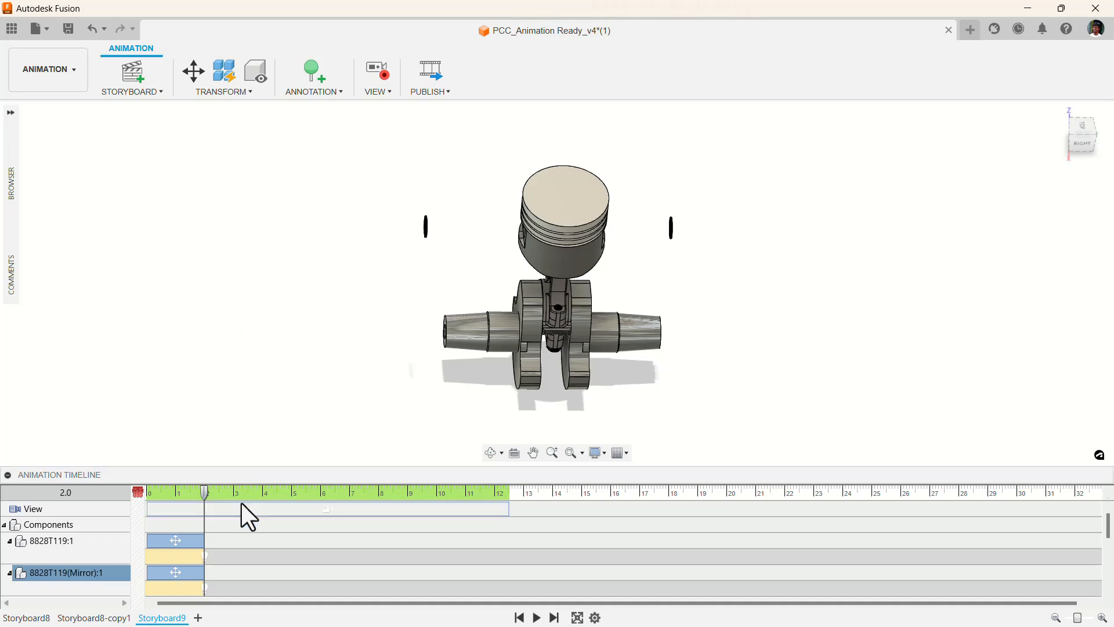
pyautogui.scroll(-1, 231, 554)
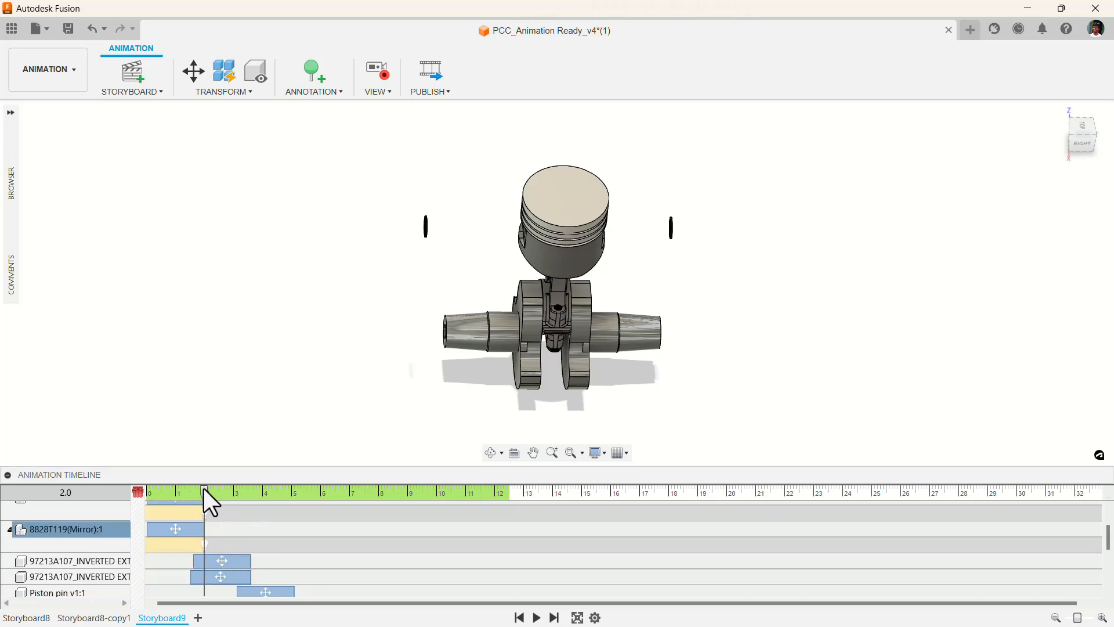
# Trim the start of the mirrored retaining ring's move action so it lines up with the other retaining ring's action.
pyautogui.moveTo(204, 488); pyautogui.dragTo(263, 514)
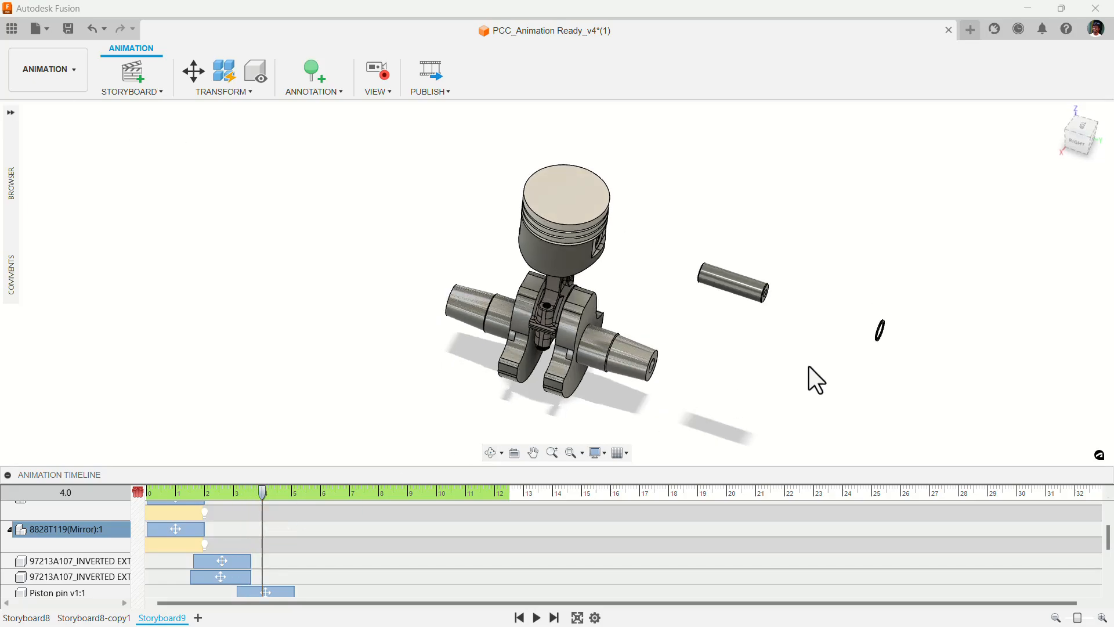
pyautogui.click(880, 329)
pyautogui.click(235, 575)
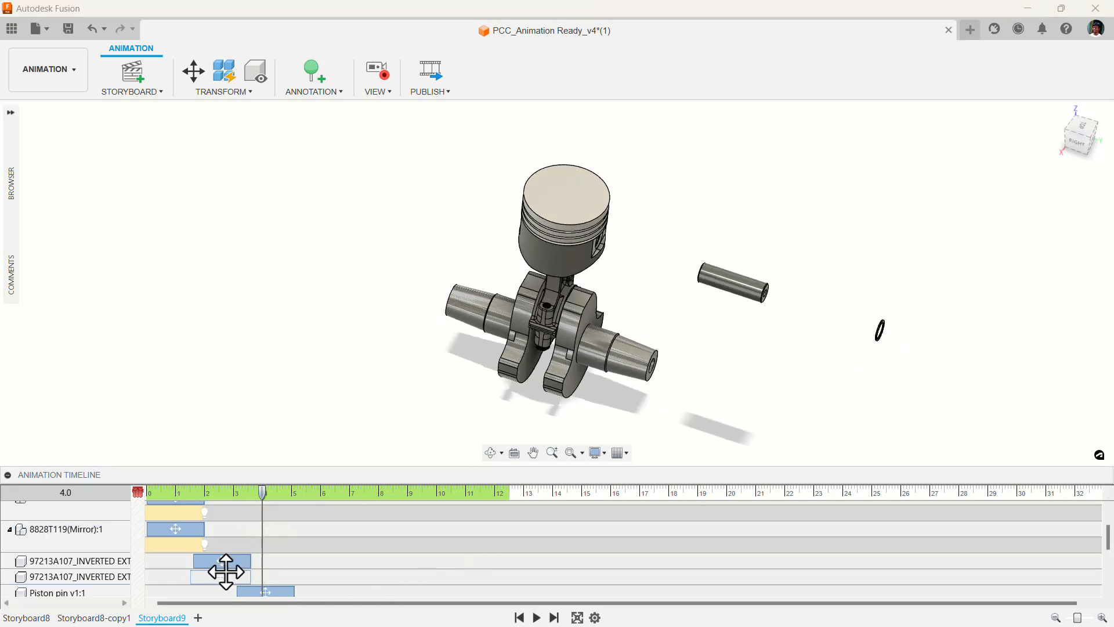
pyautogui.click(226, 574)
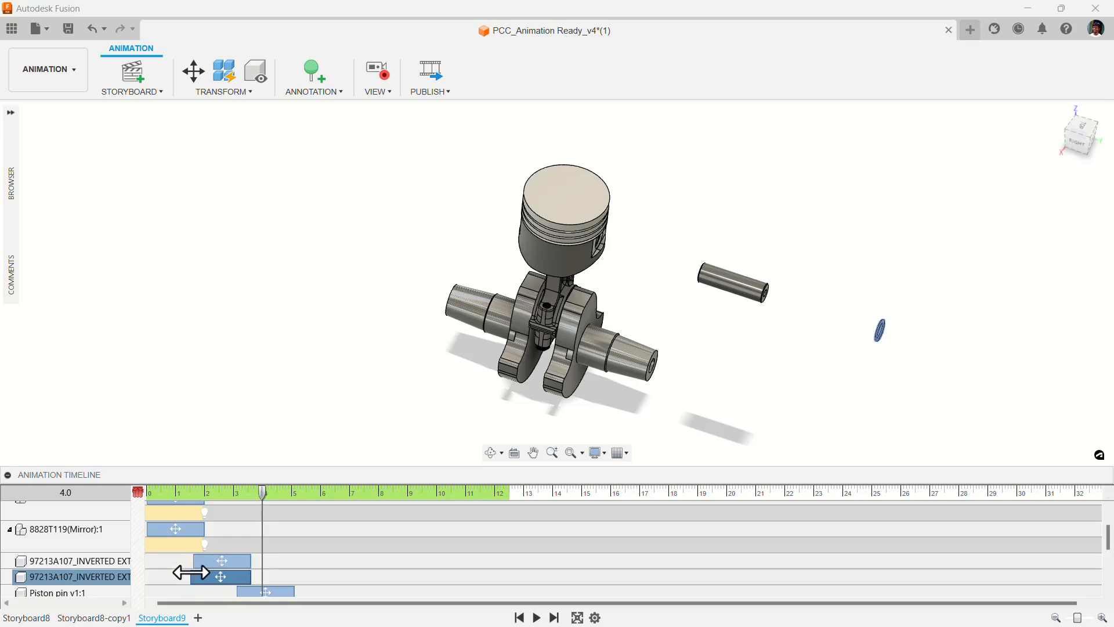
pyautogui.moveTo(190, 575); pyautogui.dragTo(192, 574)
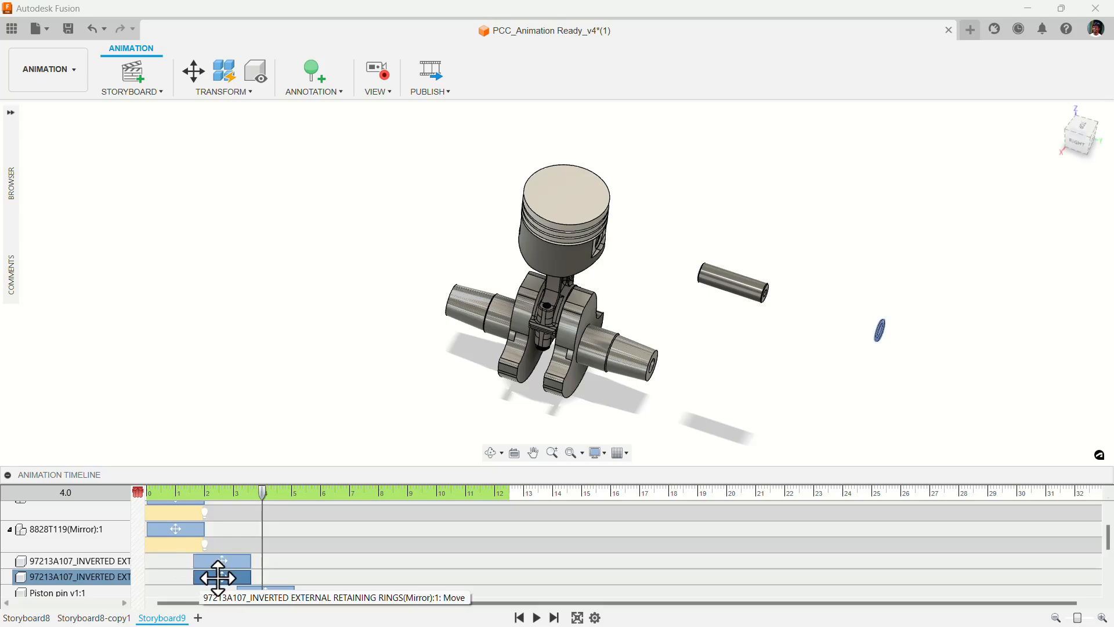
# Place the playhead at 3.6 and add a show/hide action for the mirrored retaining ring.
pyautogui.moveTo(263, 495); pyautogui.dragTo(250, 536)
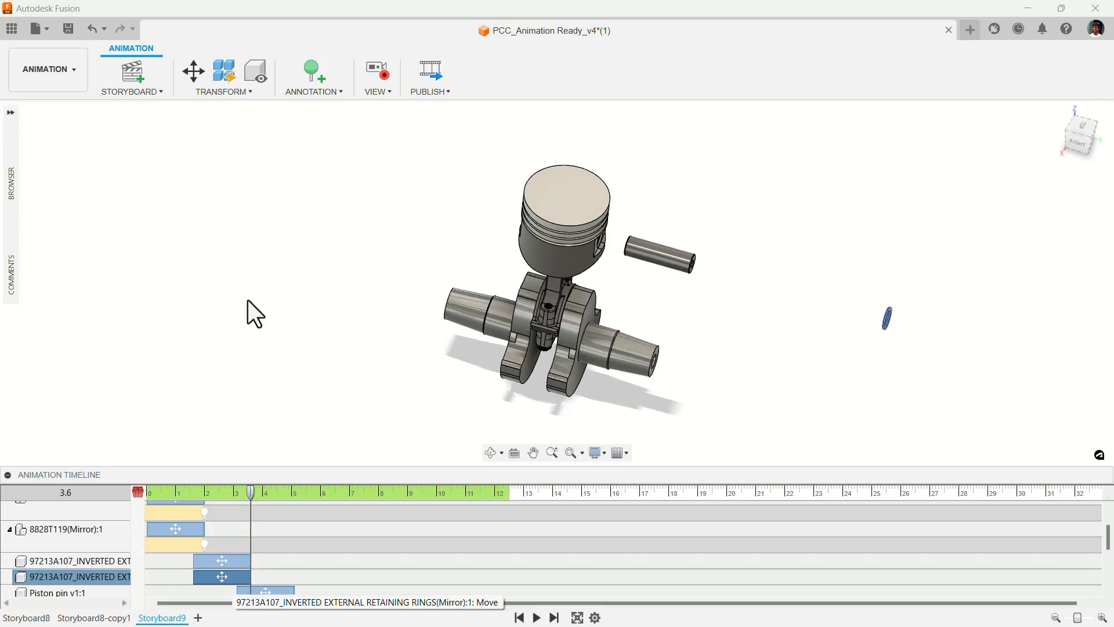
pyautogui.click(262, 70)
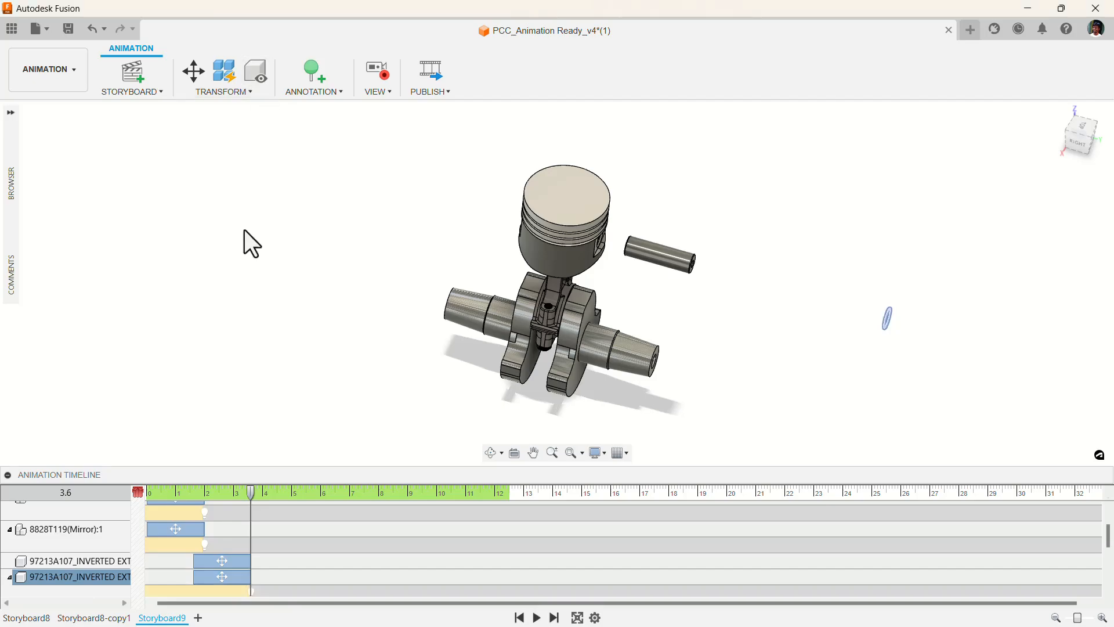
pyautogui.moveTo(250, 490)
pyautogui.mouseDown()
pyautogui.moveTo(262, 492)
pyautogui.moveTo(239, 492)
pyautogui.moveTo(252, 495)
pyautogui.mouseUp()
pyautogui.click(329, 402)
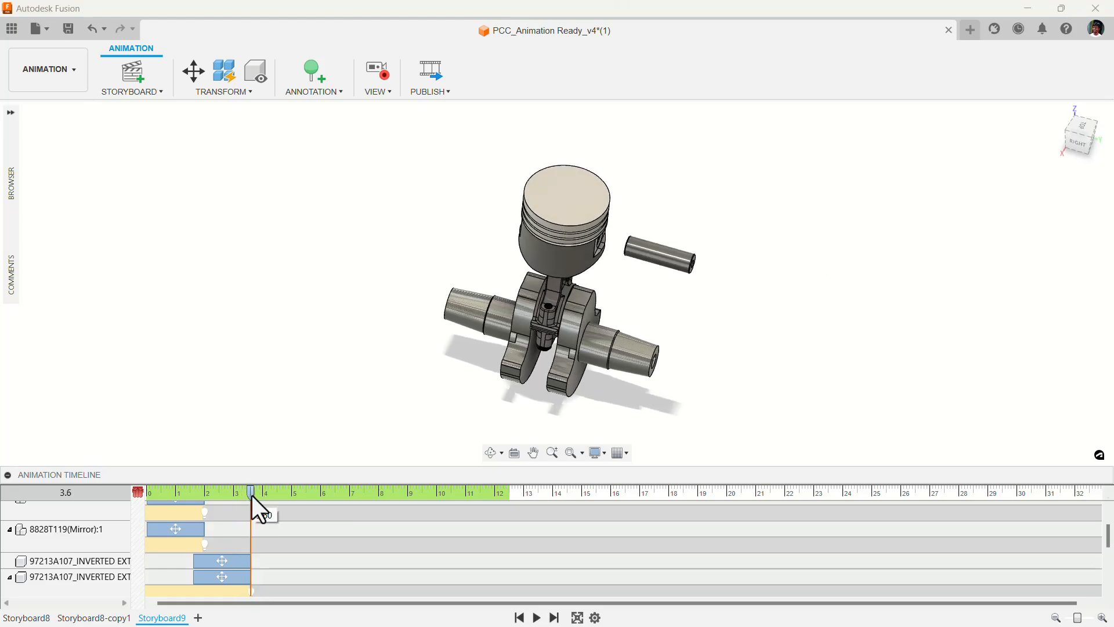
# Add a show/hide action at 3.6 for the other 97213A107 inverted external retaining ring.
pyautogui.scroll(-1, 260, 542)
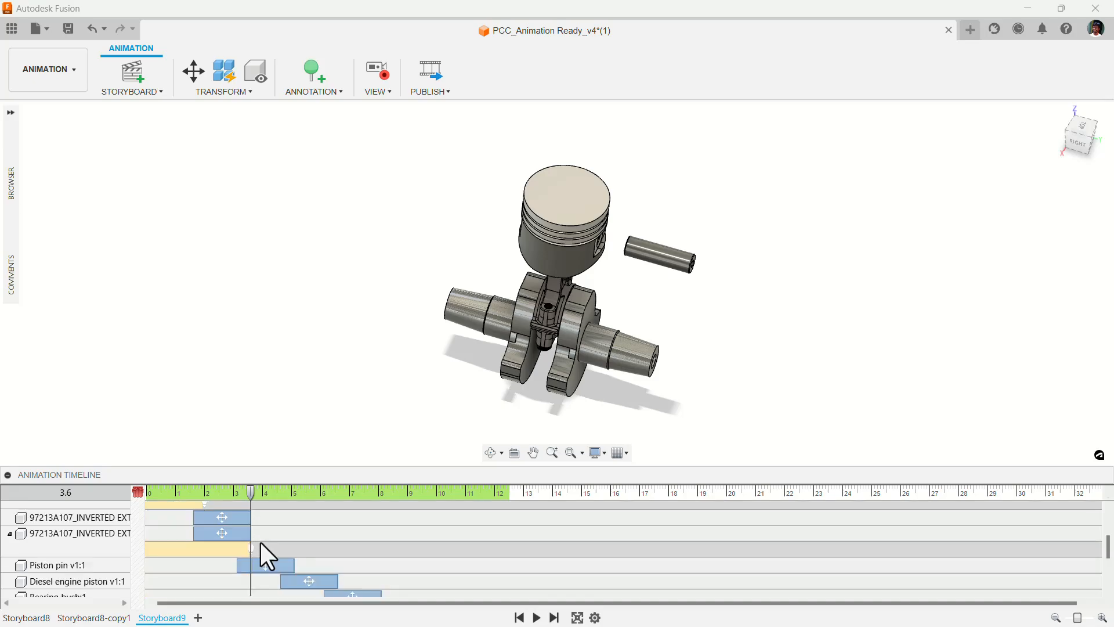
pyautogui.click(231, 517)
pyautogui.click(246, 76)
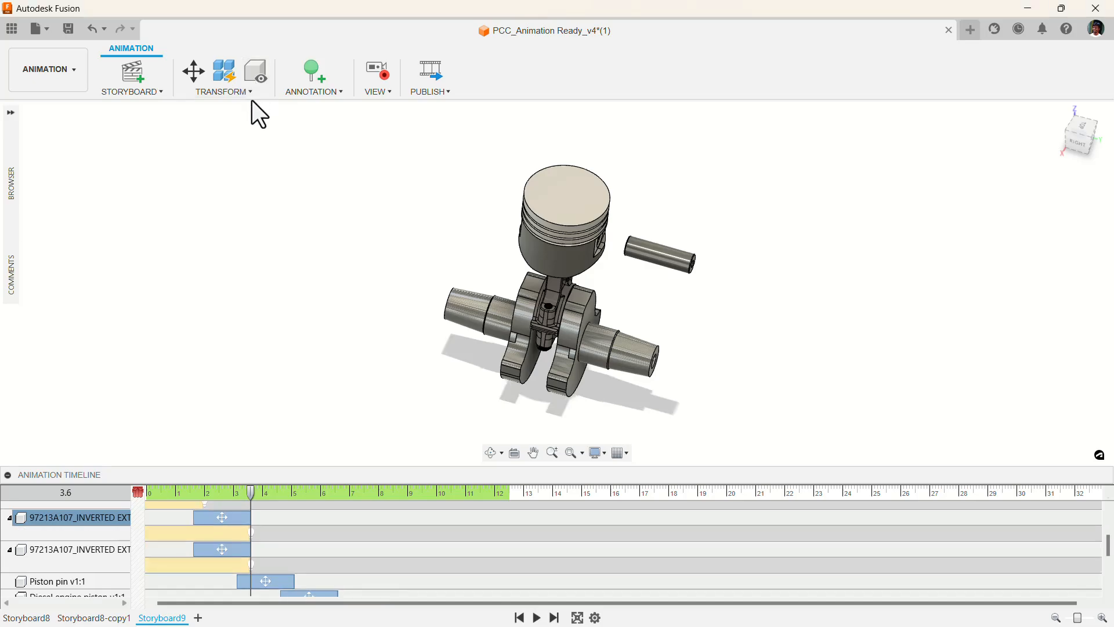
# Place the playhead at 5.1 and add a show/hide action for Piston pin v1:1.
pyautogui.scroll(-1, 270, 547)
pyautogui.click(268, 538)
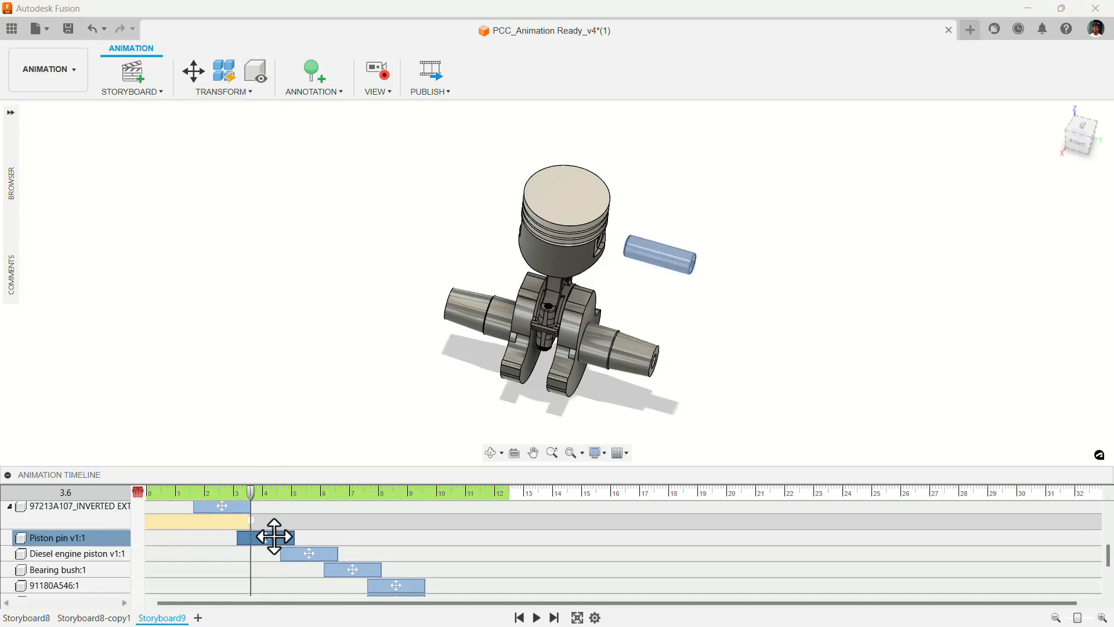
pyautogui.moveTo(260, 495); pyautogui.dragTo(291, 504)
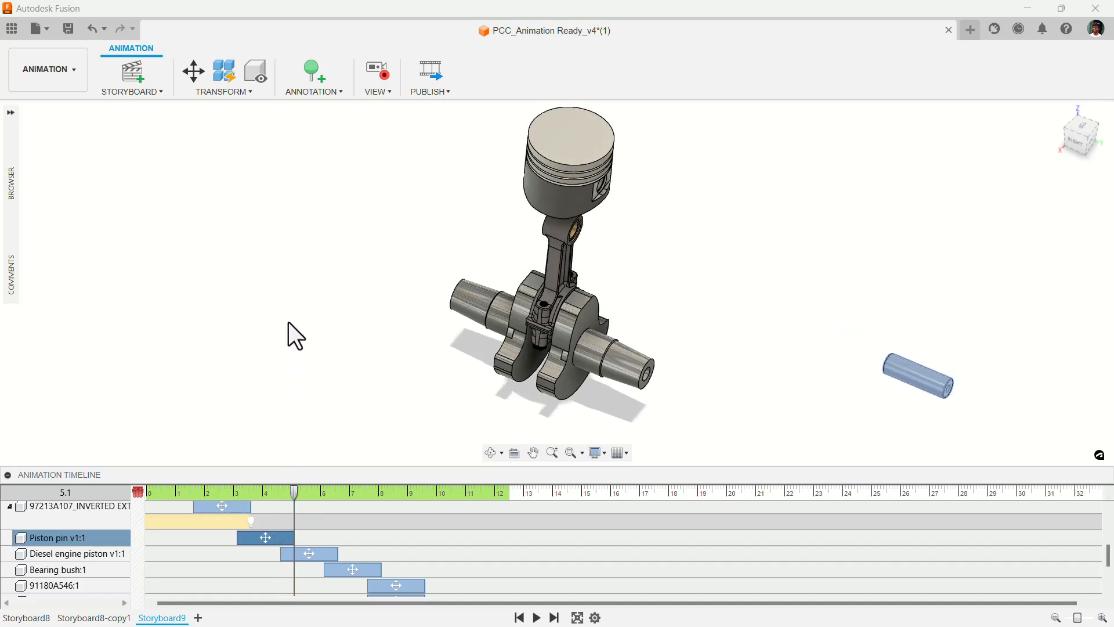
pyautogui.click(253, 71)
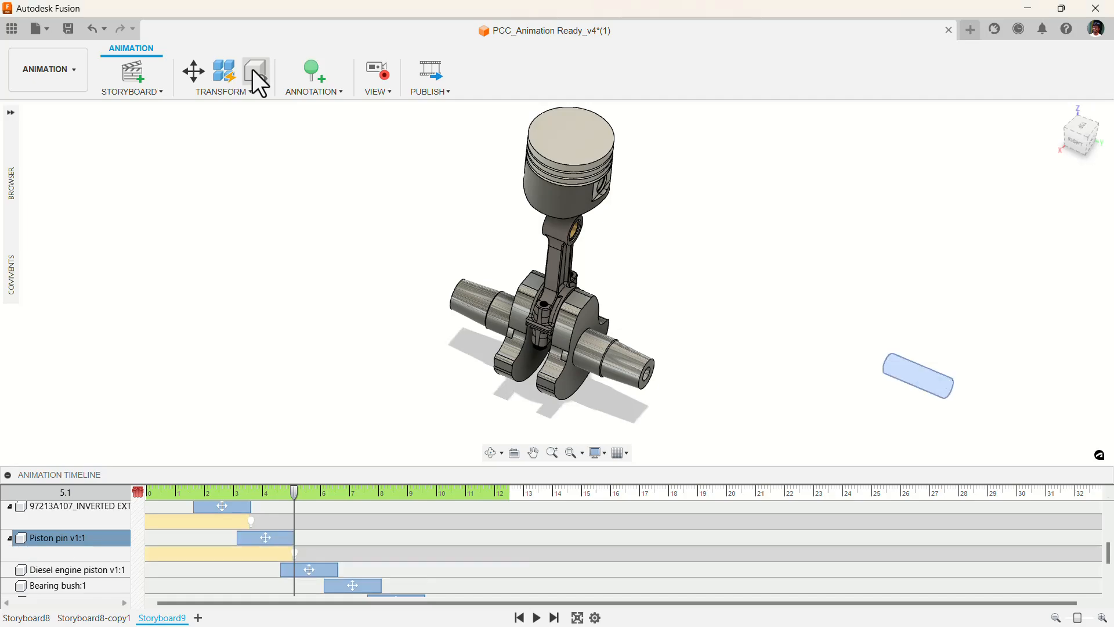
# Add a second show/hide action for the piston pin at 6.6 and scrub the timeline to check its visibility.
pyautogui.moveTo(295, 487); pyautogui.dragTo(337, 503)
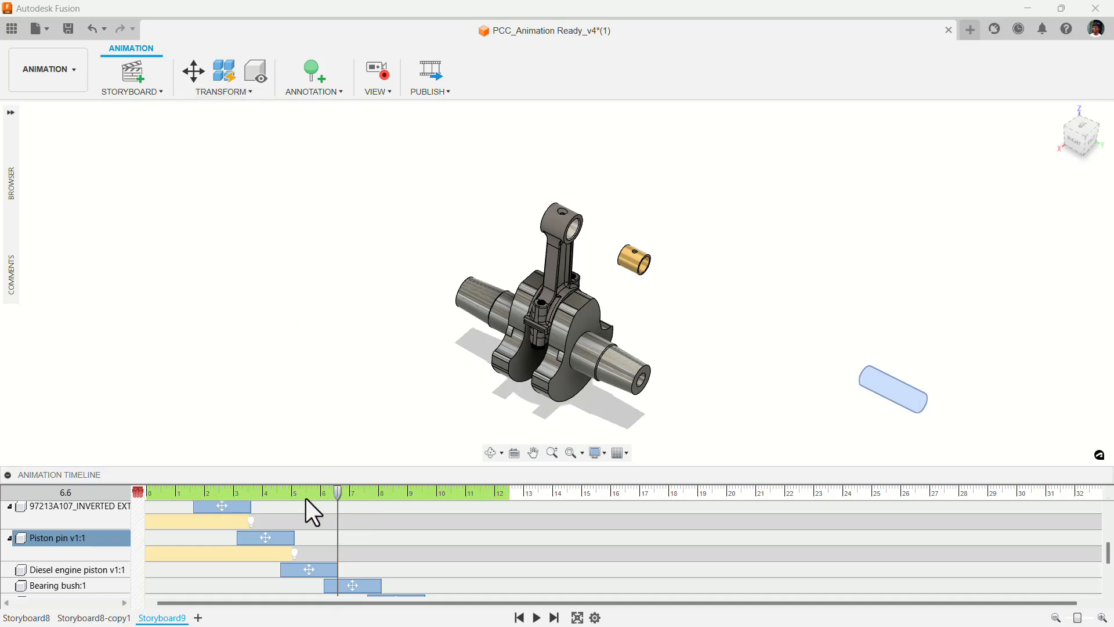
pyautogui.click(258, 563)
pyautogui.moveTo(257, 557); pyautogui.dragTo(294, 553)
pyautogui.rightClick(294, 552)
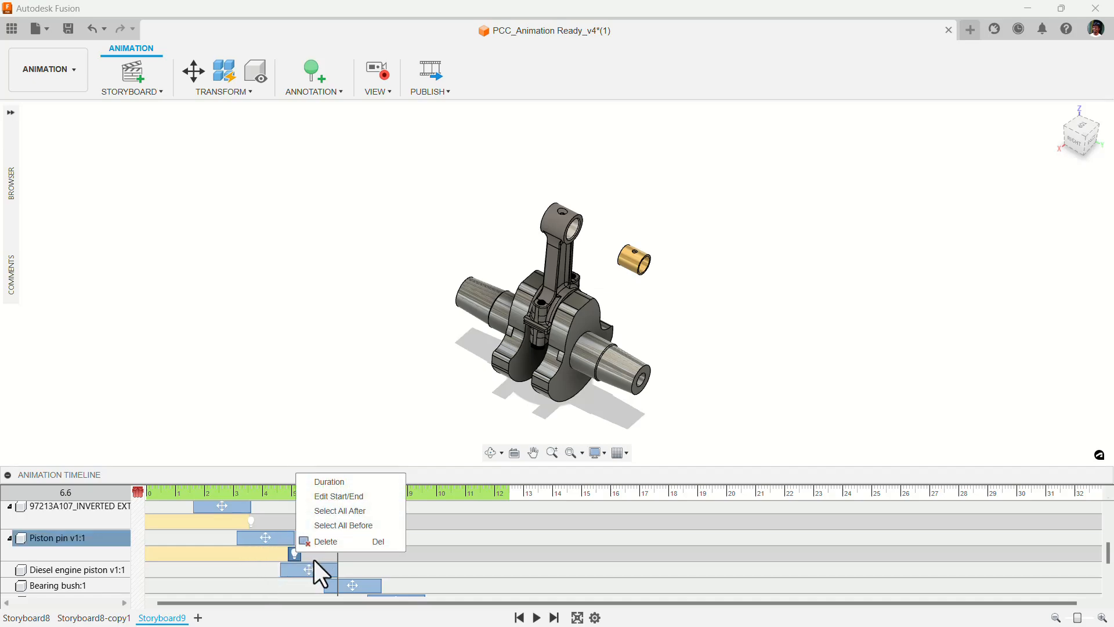
pyautogui.press('Escape')
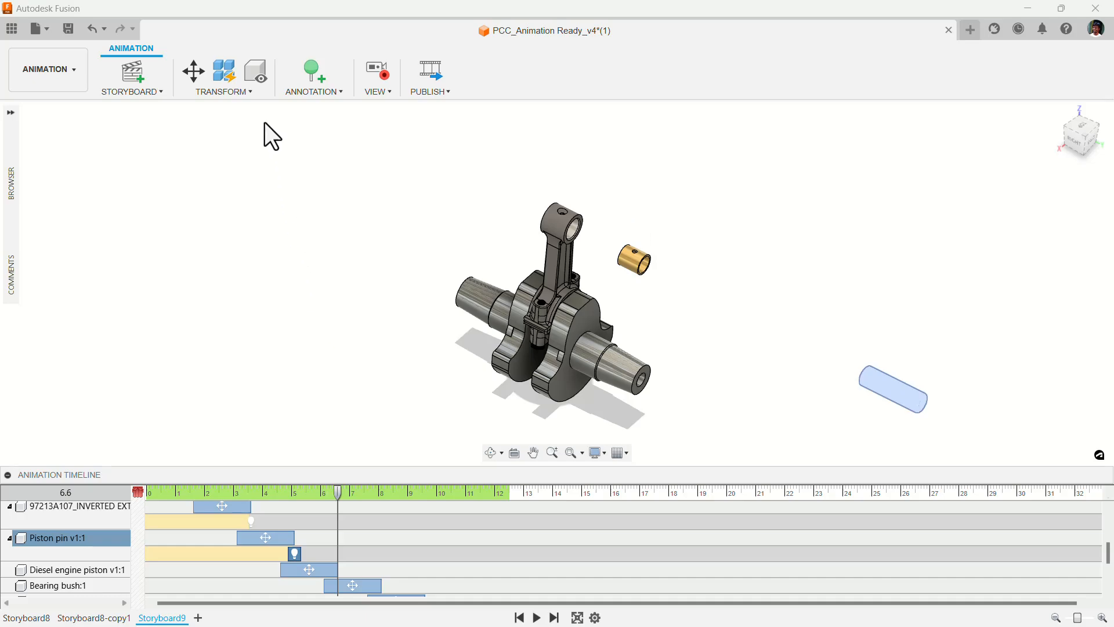
pyautogui.click(255, 72)
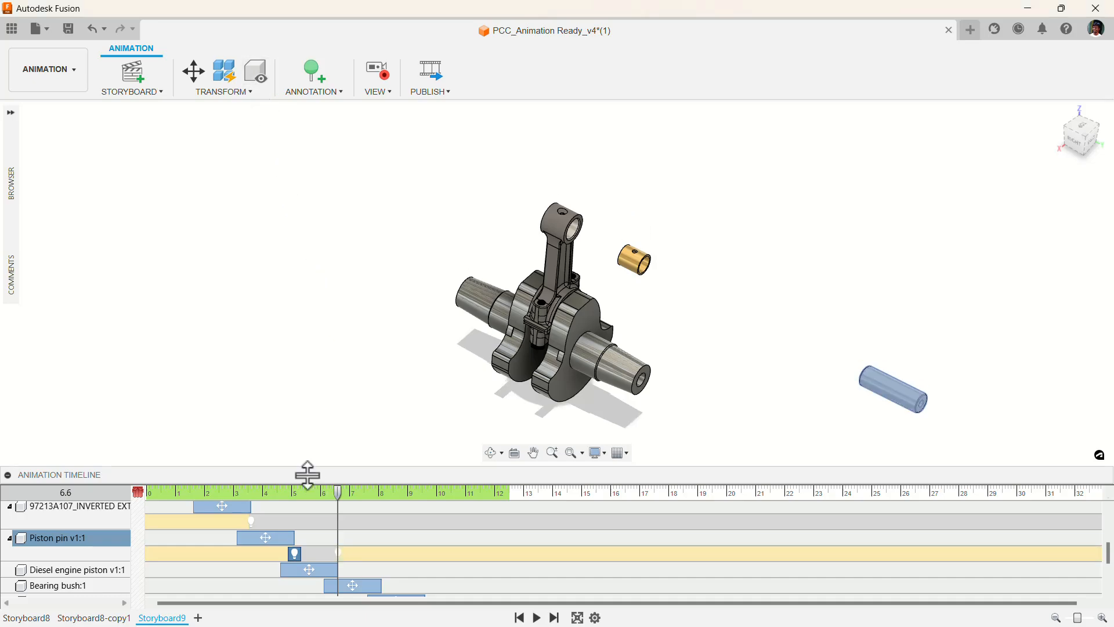
pyautogui.moveTo(337, 494); pyautogui.dragTo(300, 494)
pyautogui.click(269, 539)
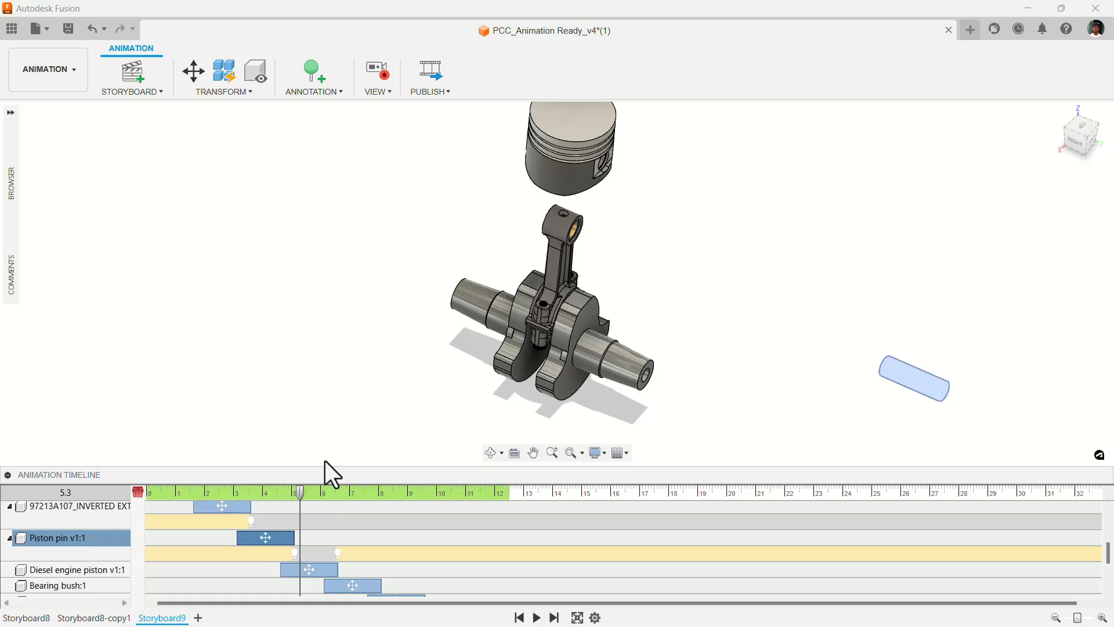
pyautogui.moveTo(301, 492)
pyautogui.mouseDown()
pyautogui.moveTo(285, 491)
pyautogui.moveTo(313, 497)
pyautogui.mouseUp()
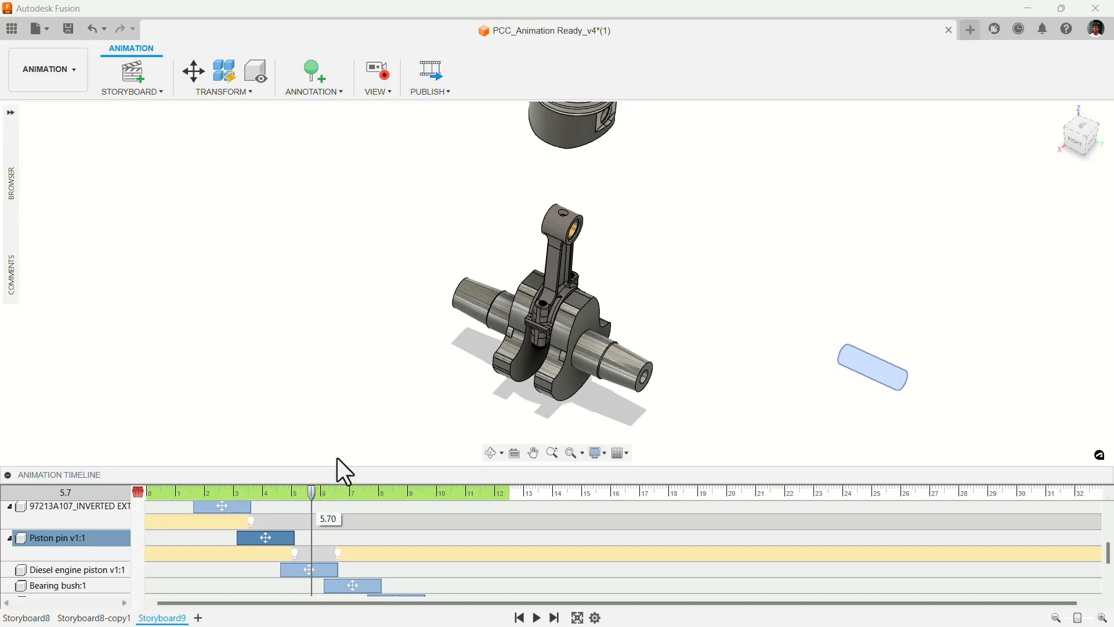
pyautogui.click(345, 428)
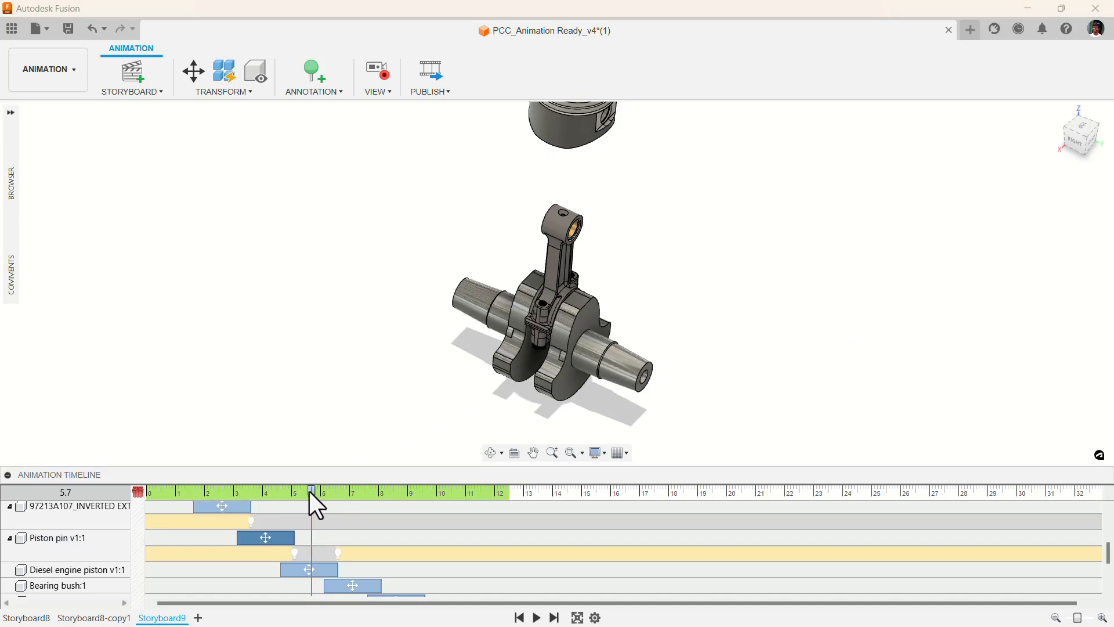
pyautogui.moveTo(308, 492); pyautogui.dragTo(341, 553)
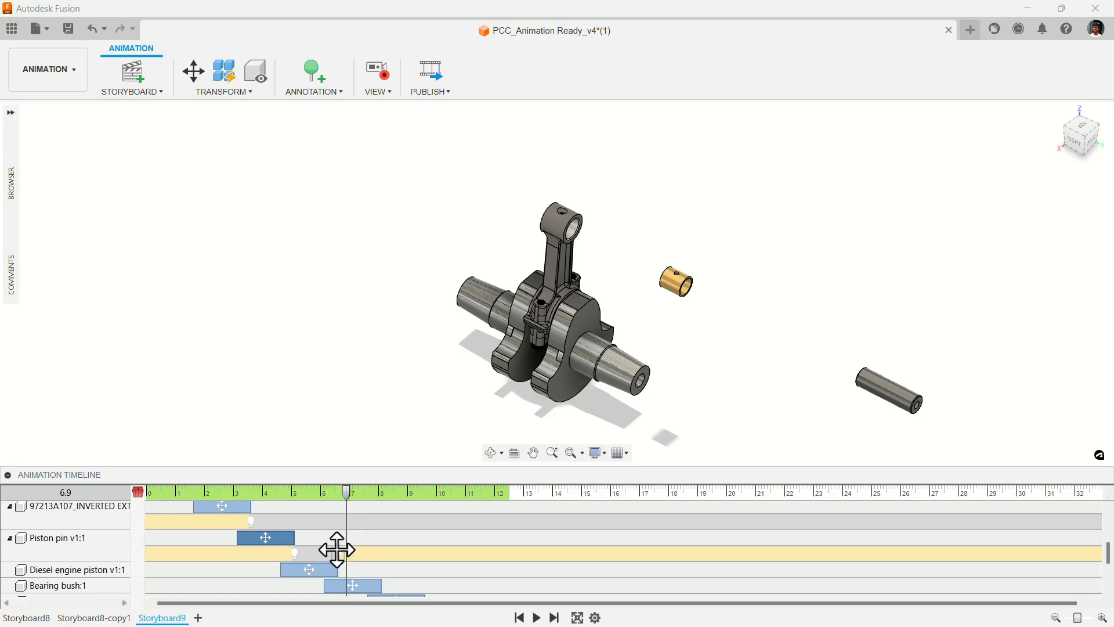
# Delete the piston pin's second show/hide action at 6.6.
pyautogui.click(337, 551)
pyautogui.rightClick(338, 551)
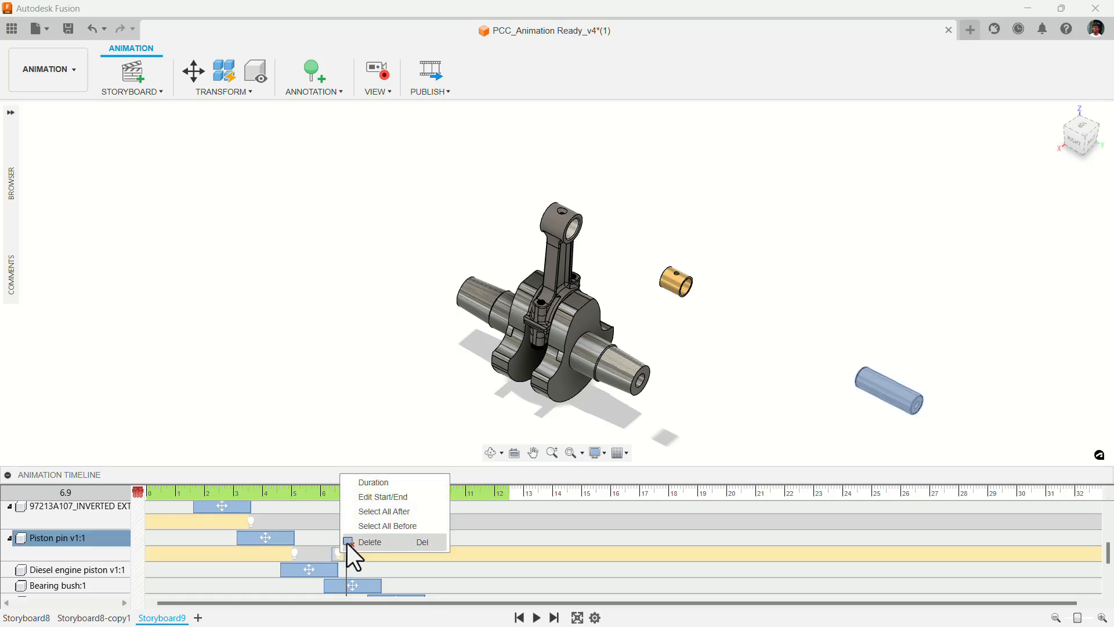
pyautogui.click(347, 542)
# Place the playhead at 6.6 and add a show/hide action for Diesel engine piston v1:1.
pyautogui.moveTo(345, 492); pyautogui.dragTo(338, 492)
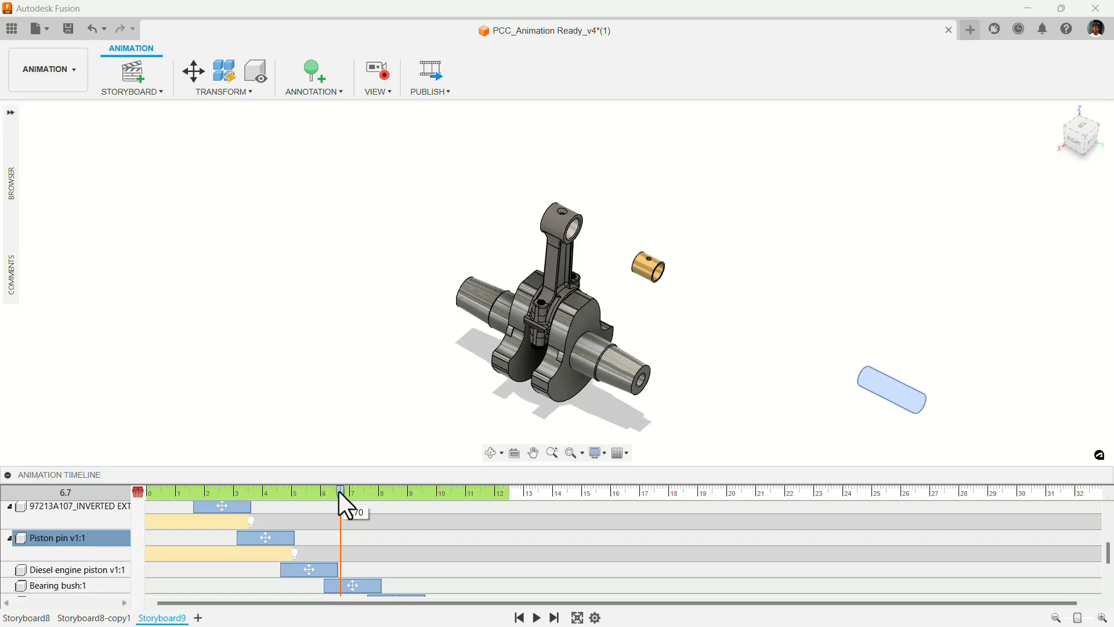
pyautogui.click(325, 568)
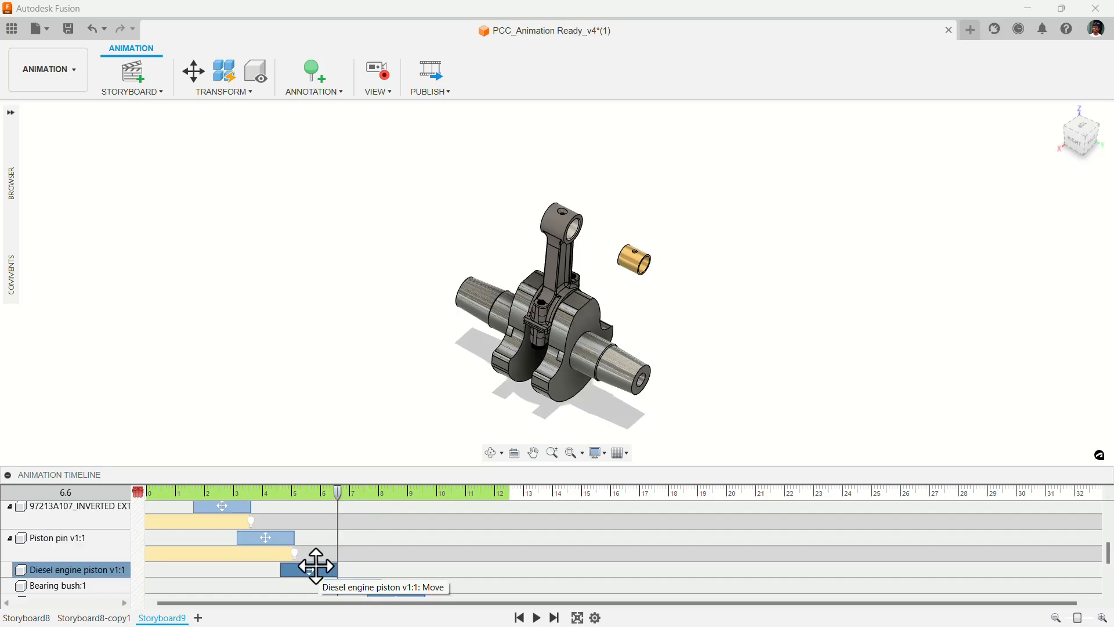
pyautogui.scroll(-2, 345, 535)
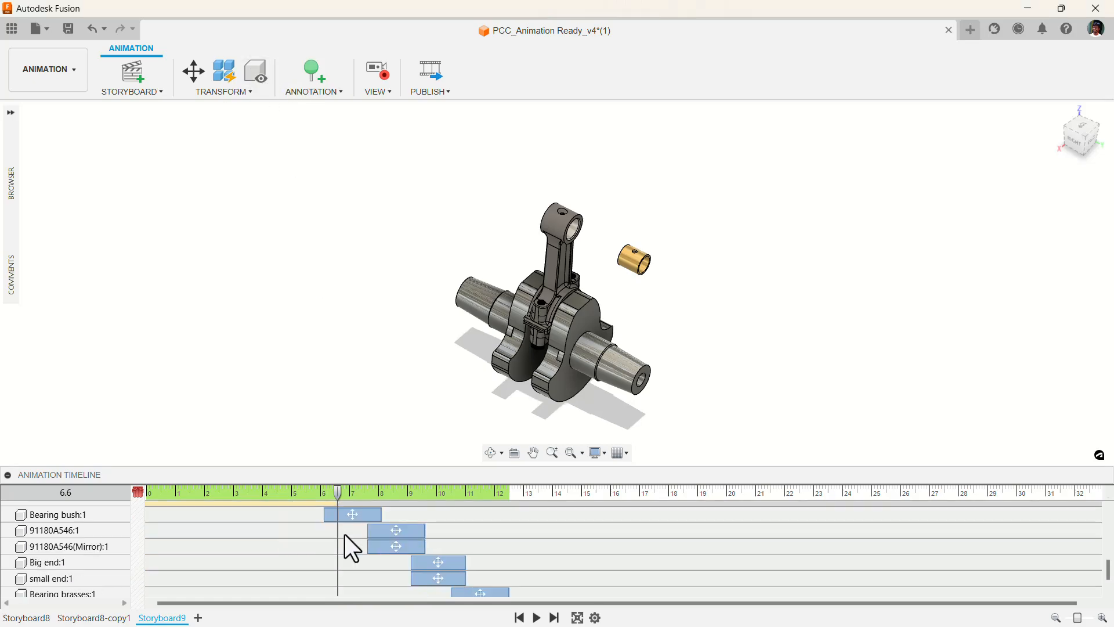
# Place the playhead at 8.1 and add a show/hide action for Bearing bush:1.
pyautogui.moveTo(338, 494); pyautogui.dragTo(381, 493)
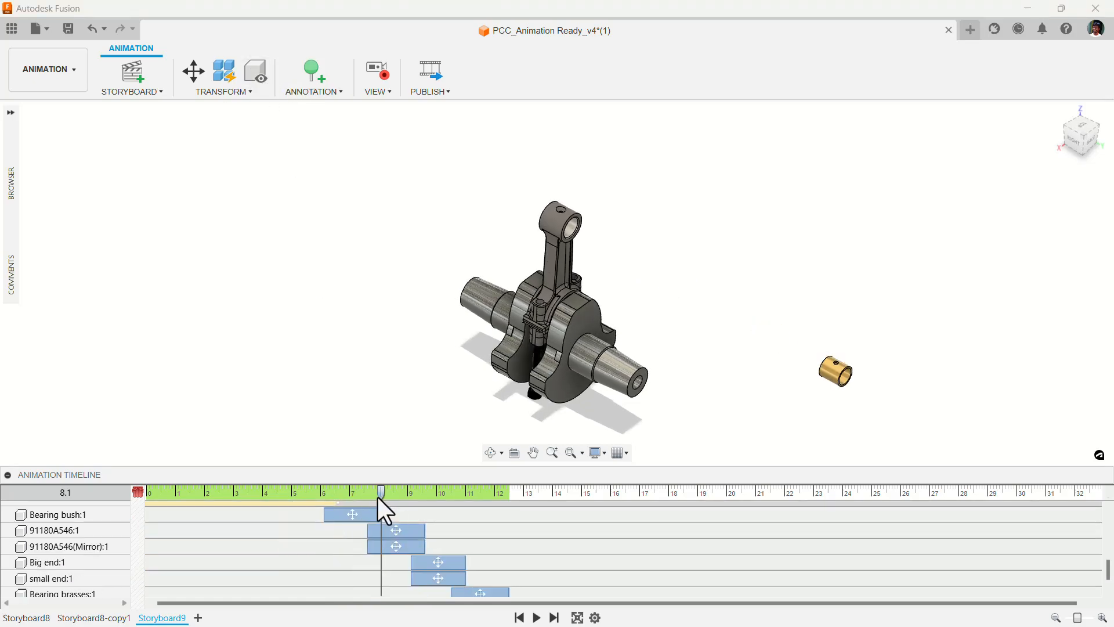
pyautogui.click(366, 519)
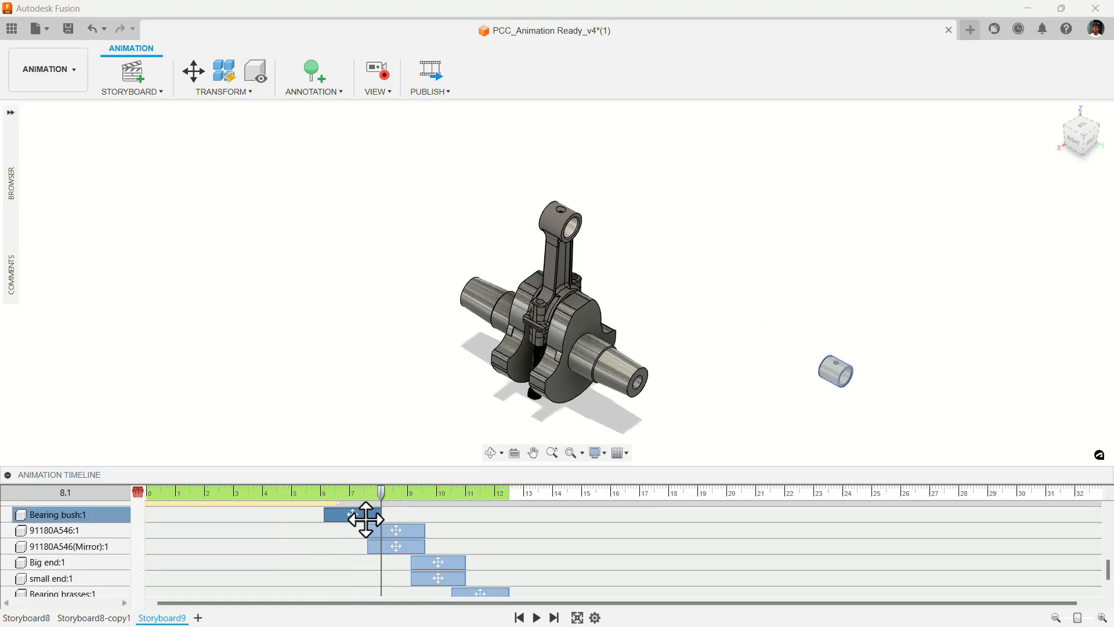
pyautogui.click(257, 74)
# Place the playhead at 9.6 and add show/hide actions for both 91180A546:1 and 91180A546(Mirror):1.
pyautogui.moveTo(381, 493); pyautogui.dragTo(423, 524)
pyautogui.click(411, 544)
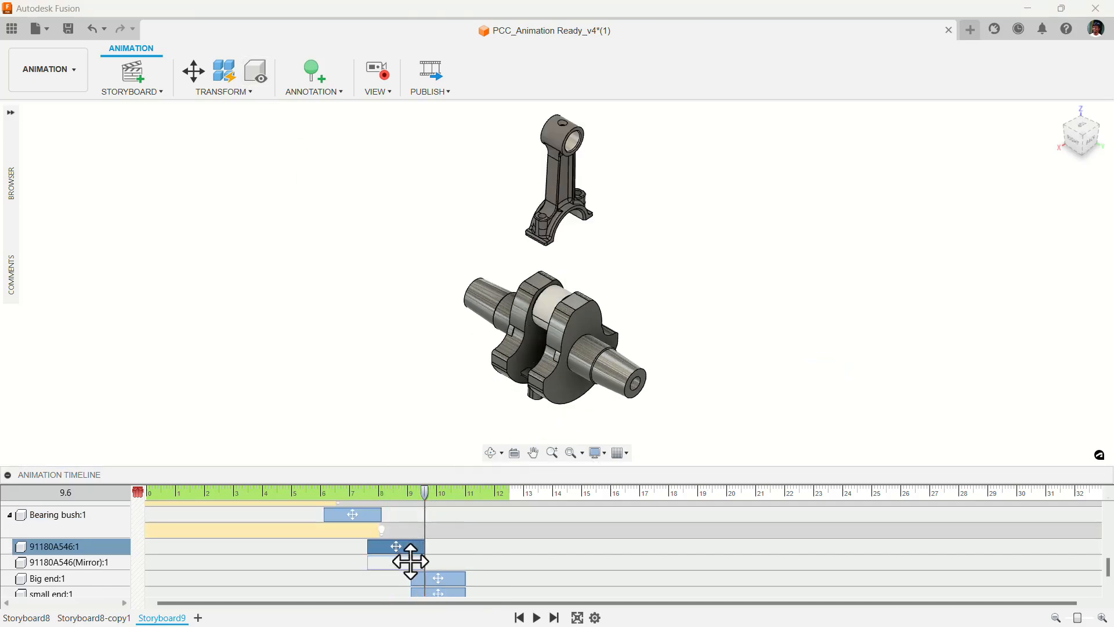
pyautogui.keyDown('ctrl'); pyautogui.click(409, 562); pyautogui.keyUp('ctrl')
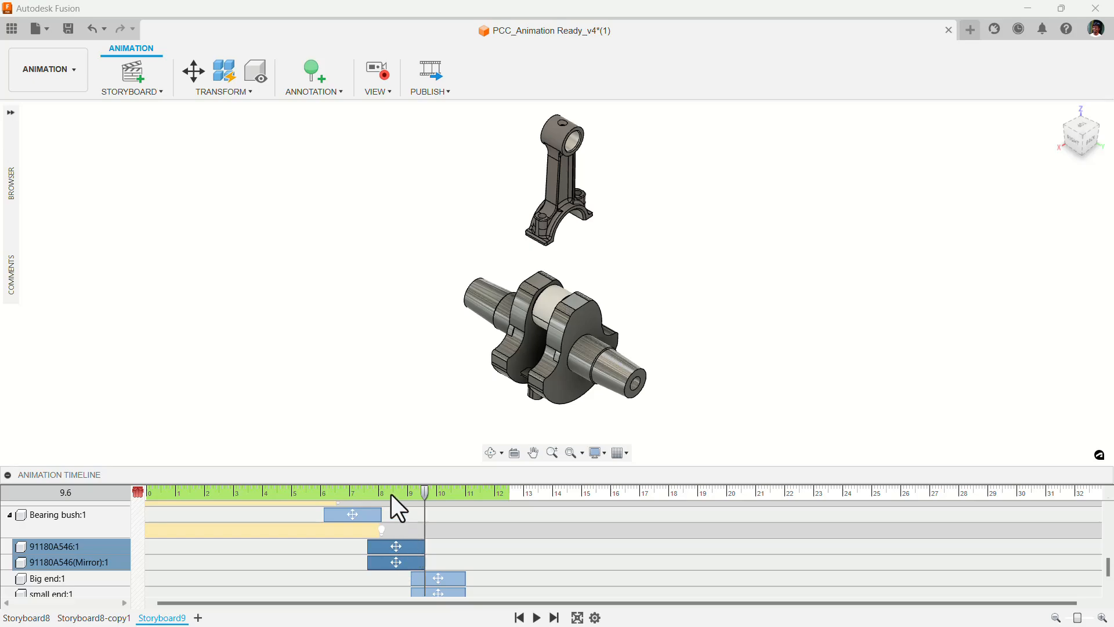
pyautogui.click(252, 73)
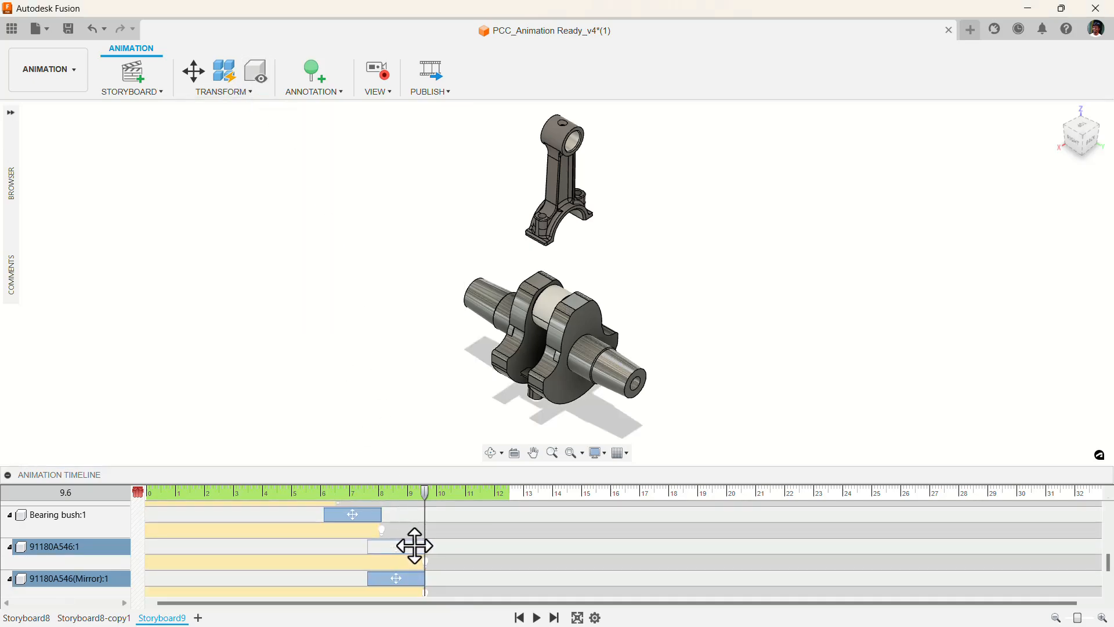
# Place the playhead at 11.0 and add show/hide actions for both Big end:1 and small end:1.
pyautogui.scroll(-3, 415, 545)
pyautogui.moveTo(425, 494); pyautogui.dragTo(464, 507)
pyautogui.click(456, 540)
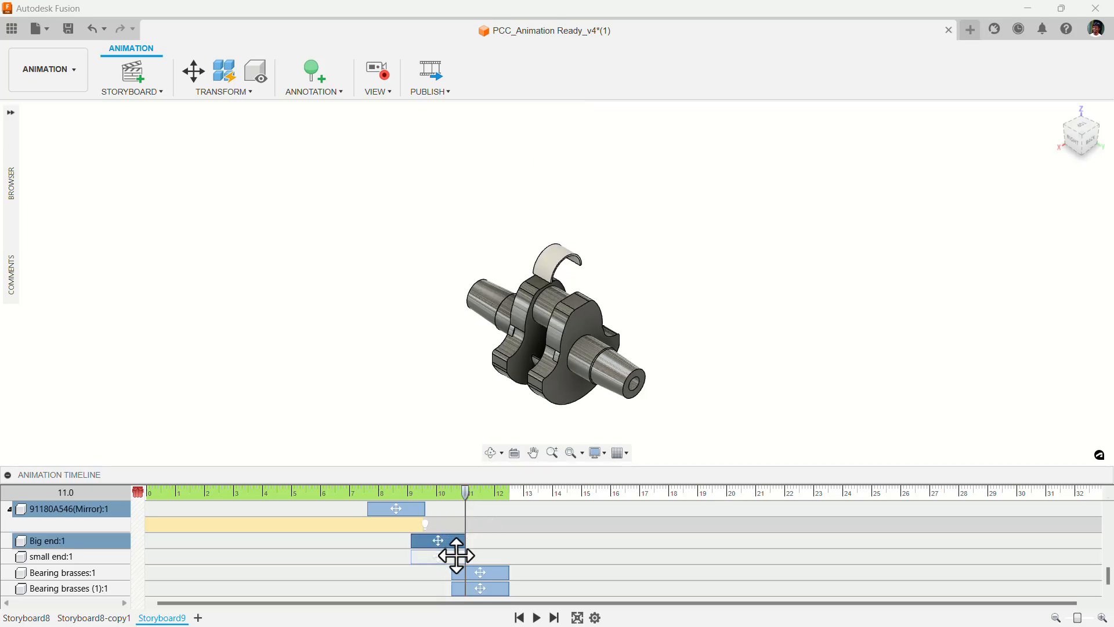
pyautogui.keyDown('ctrl'); pyautogui.click(457, 556); pyautogui.keyUp('ctrl')
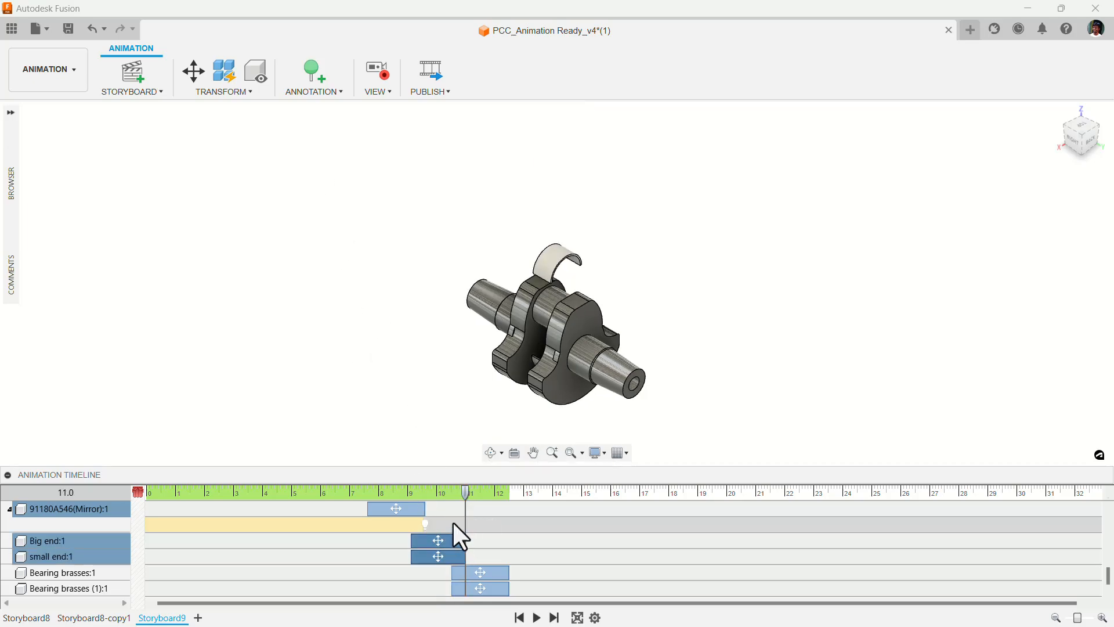
pyautogui.scroll(2, 81, 543)
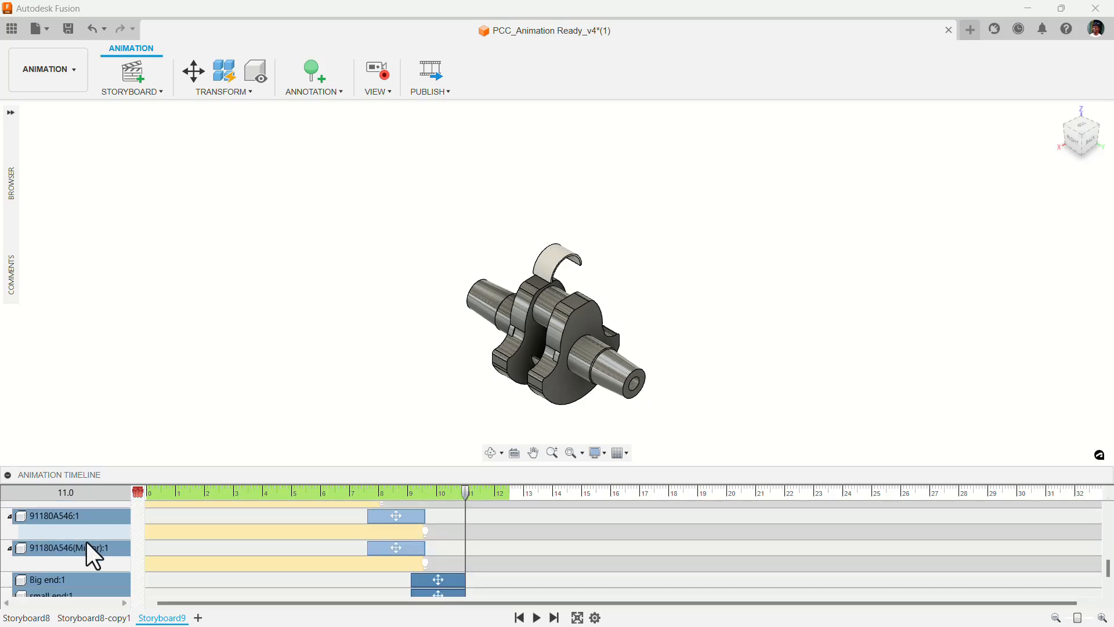
pyautogui.scroll(-2, 95, 514)
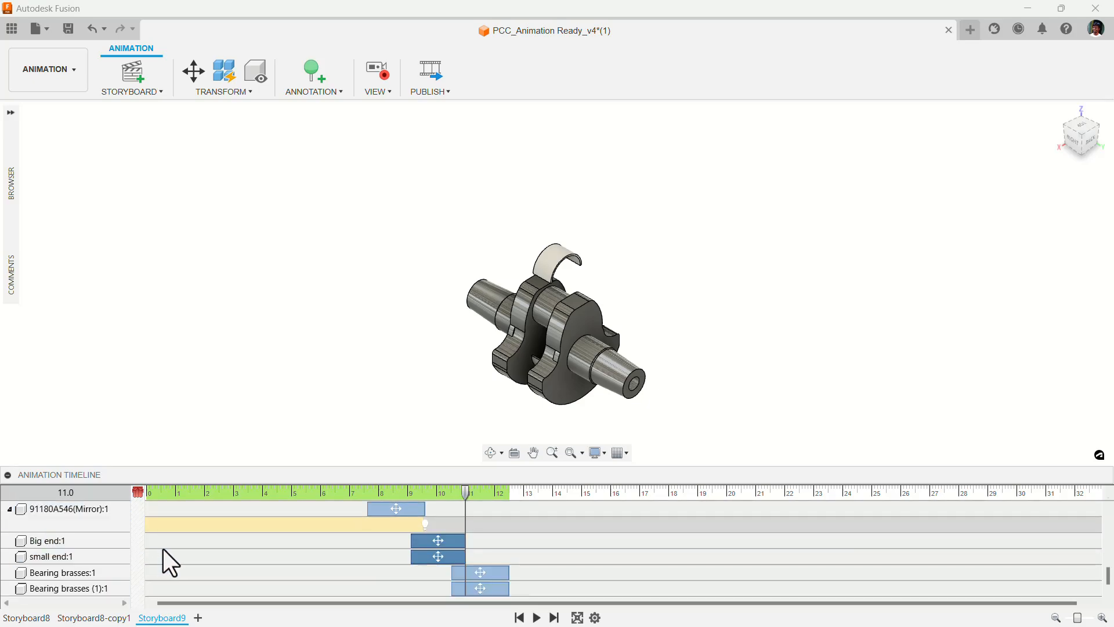
pyautogui.click(441, 540)
pyautogui.keyDown('ctrl'); pyautogui.click(440, 557); pyautogui.keyUp('ctrl')
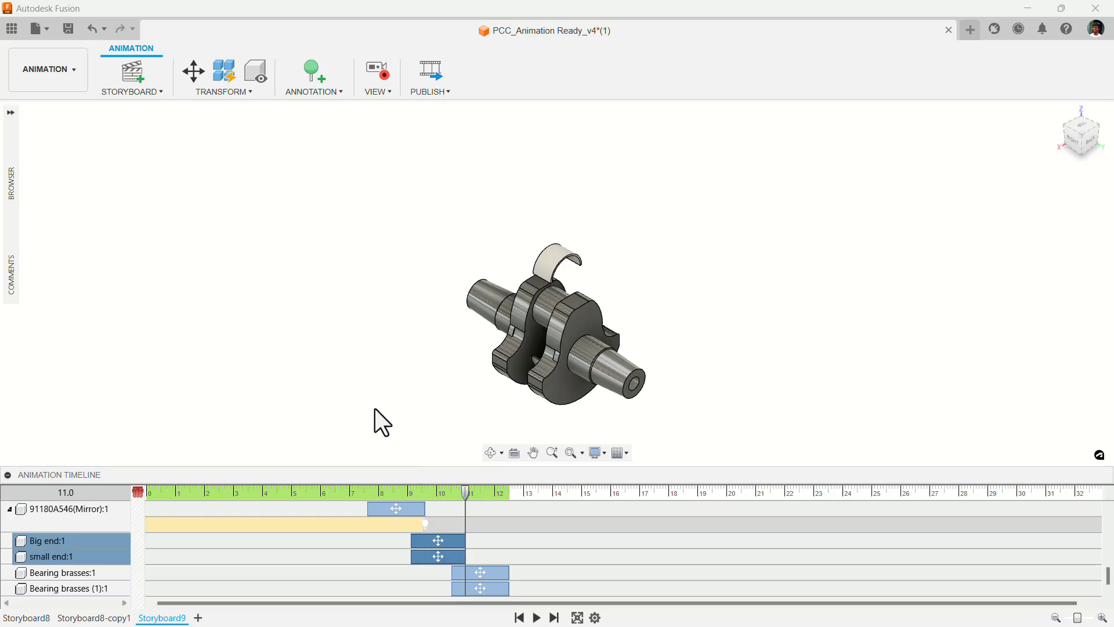
pyautogui.click(253, 74)
pyautogui.scroll(-1, 490, 537)
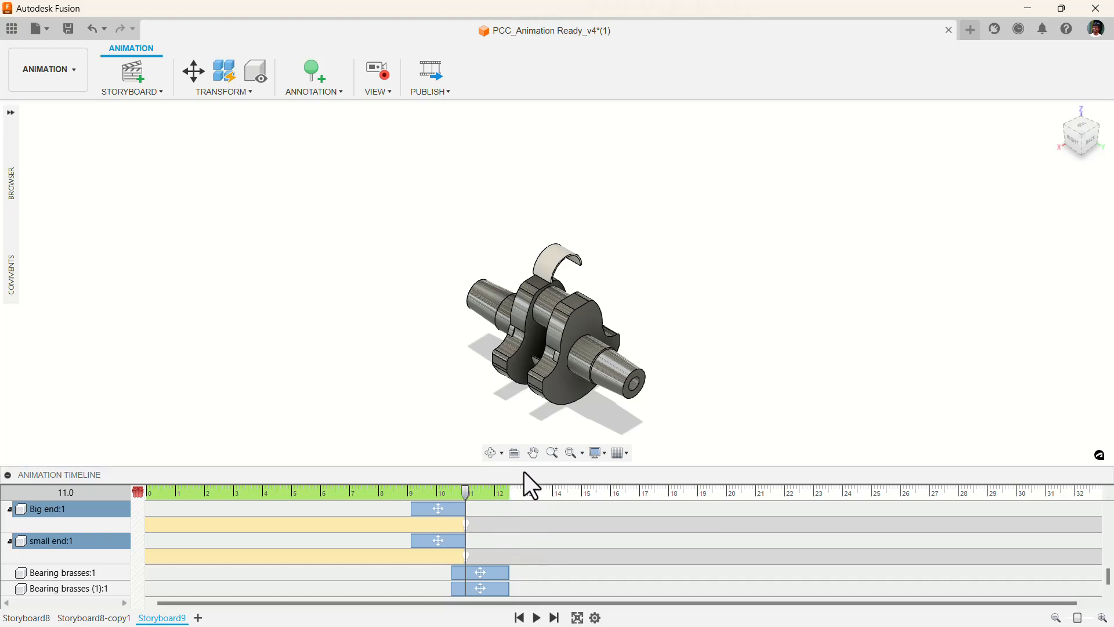
# Enlarge the animation timeline and add show/hide actions for Bearing brasses:1 and Bearing brasses (1):1 at 11.0.
pyautogui.moveTo(522, 467); pyautogui.dragTo(494, 313)
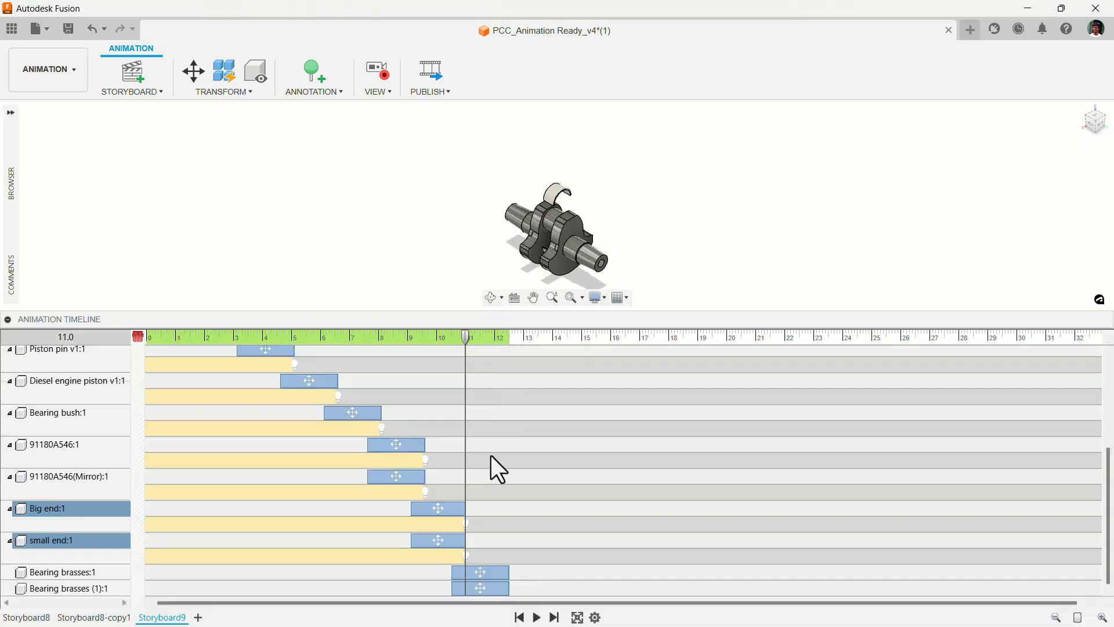
pyautogui.scroll(3, 491, 464)
pyautogui.scroll(-3, 491, 468)
pyautogui.click(484, 569)
pyautogui.keyDown('ctrl'); pyautogui.click(481, 588); pyautogui.keyUp('ctrl')
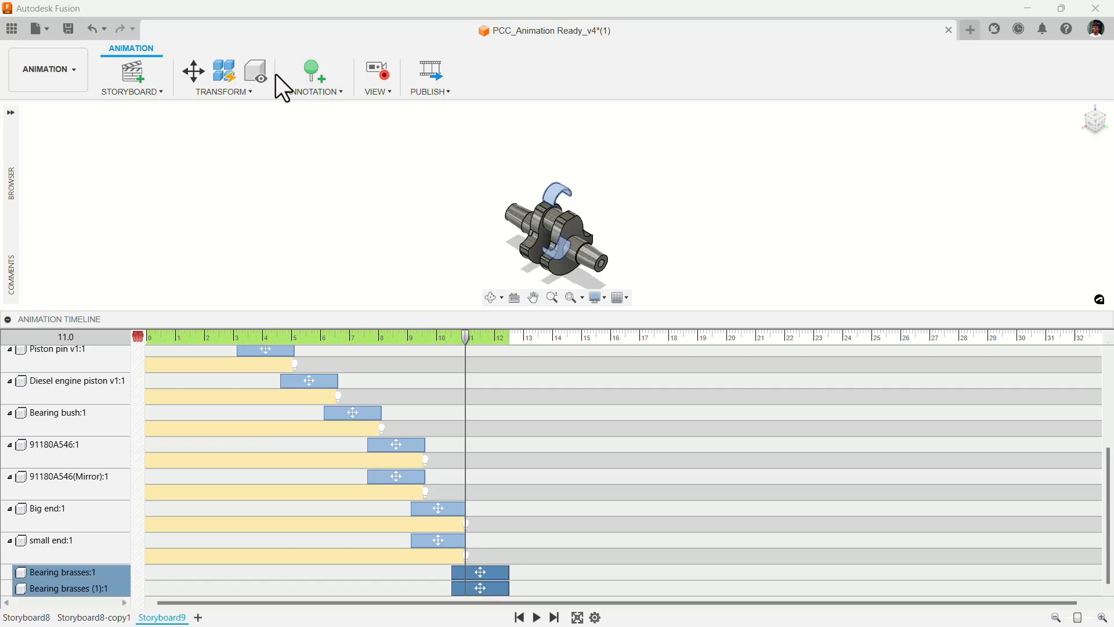
pyautogui.click(260, 69)
pyautogui.scroll(-1, 481, 517)
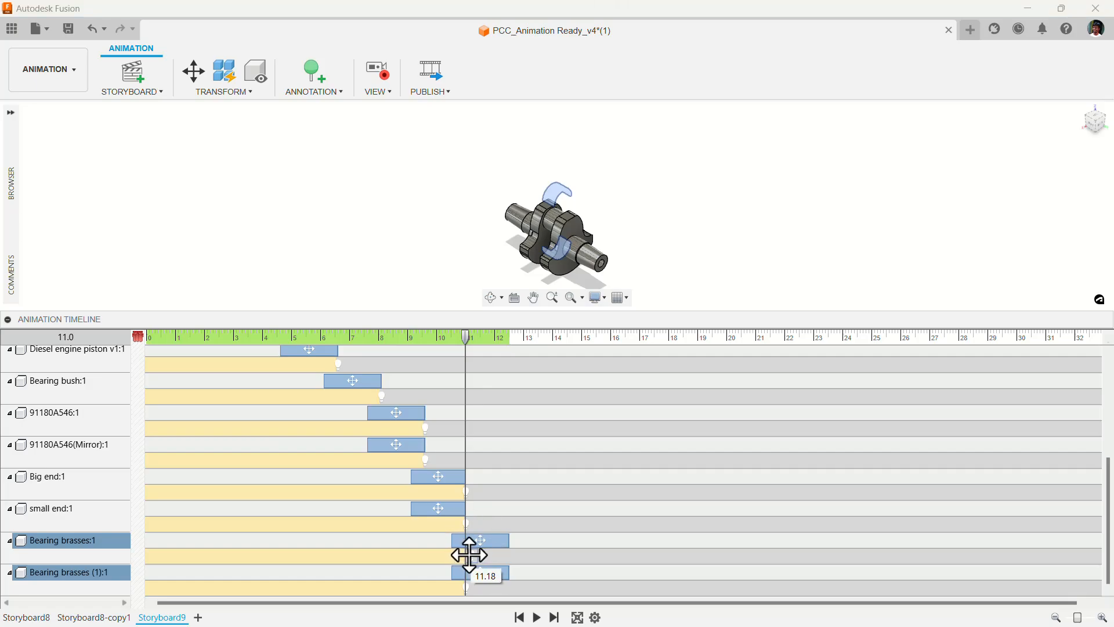
# Move the show/hide actions of both bearing brasses to the end of their move actions at 12.5.
pyautogui.click(490, 557)
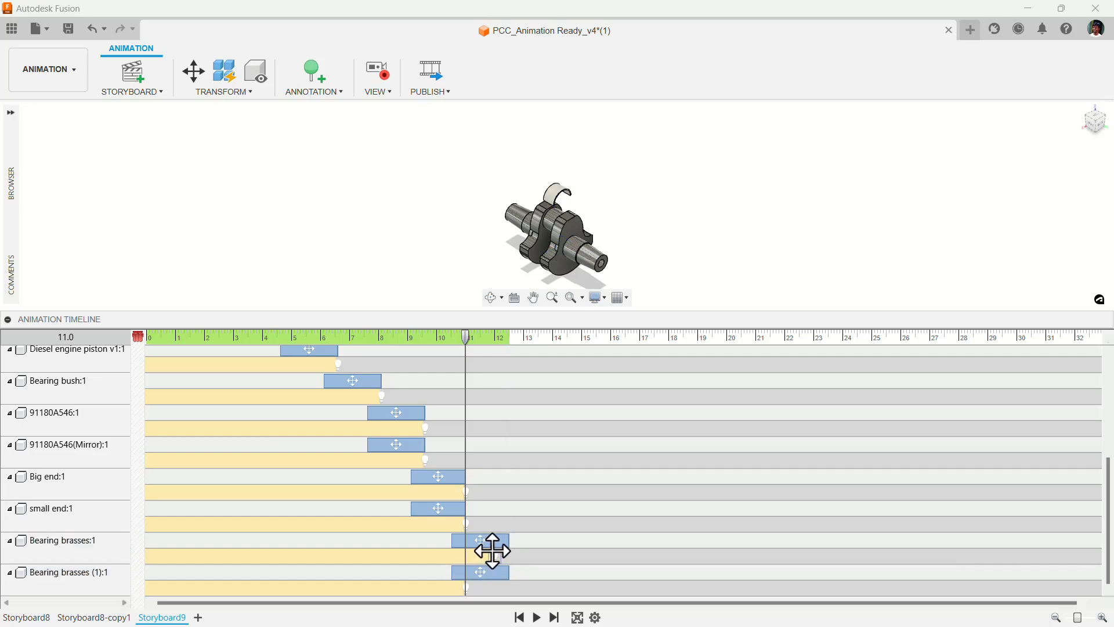
pyautogui.click(1102, 618)
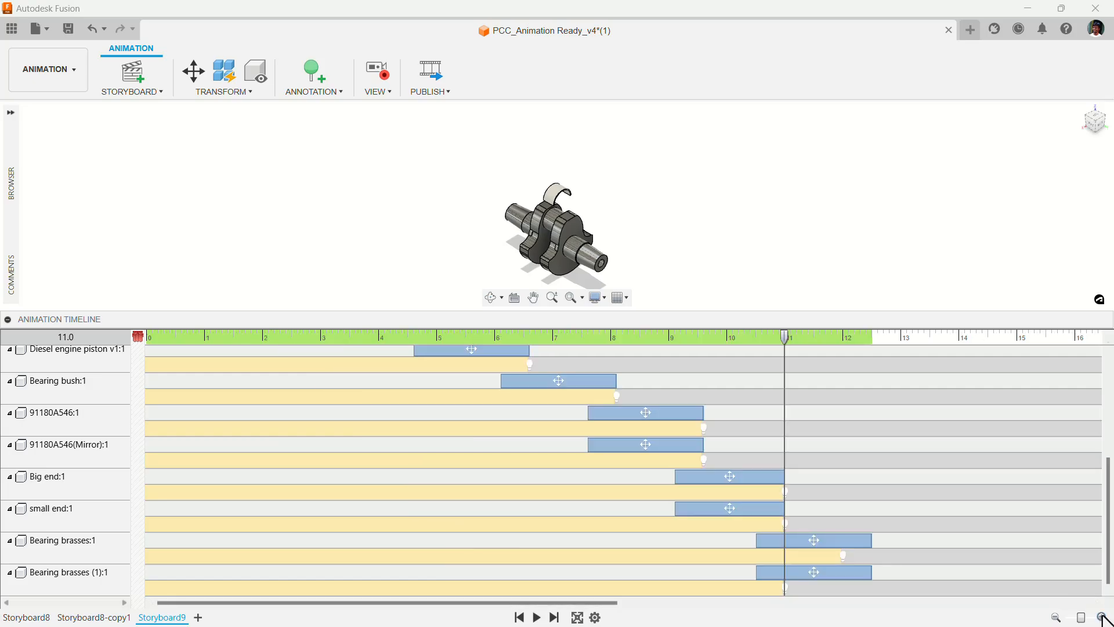
pyautogui.moveTo(844, 556)
pyautogui.mouseDown()
pyautogui.moveTo(872, 557)
pyautogui.moveTo(872, 588)
pyautogui.mouseUp()
pyautogui.click(1056, 618)
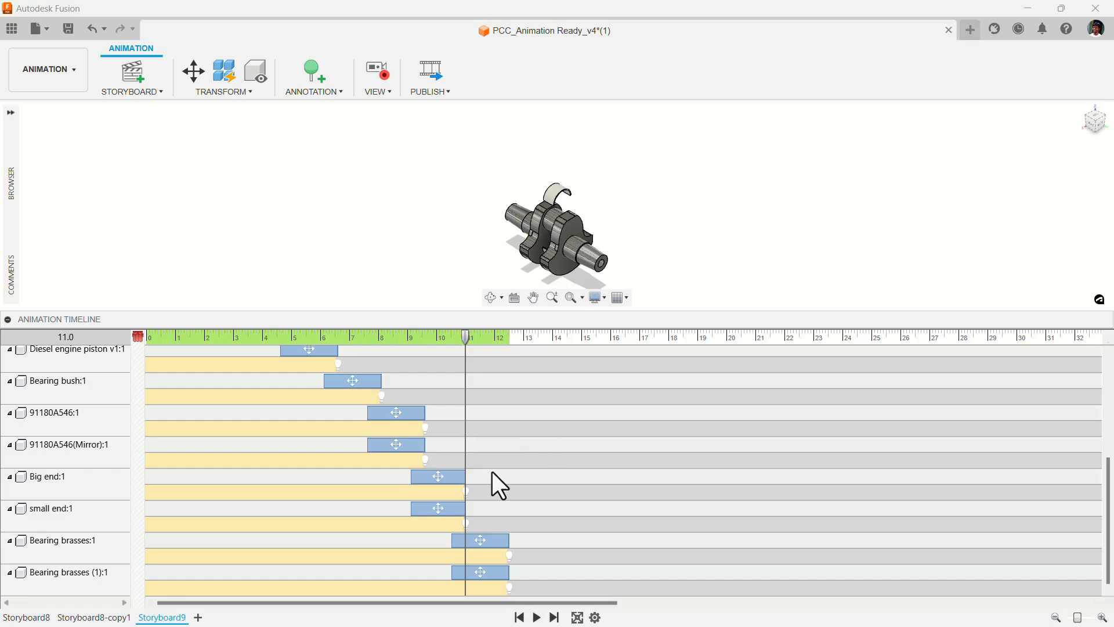
# Shrink the timeline back down and play the Storyboard9 animation from its start.
pyautogui.moveTo(497, 312); pyautogui.dragTo(505, 473)
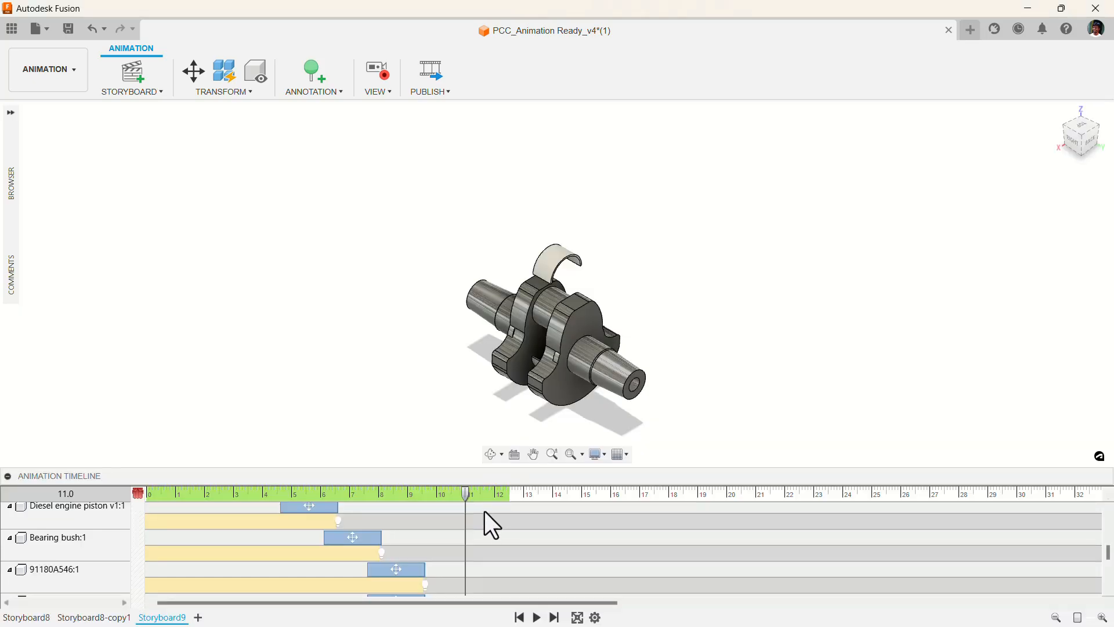
pyautogui.moveTo(465, 493); pyautogui.dragTo(148, 522)
pyautogui.click(537, 617)
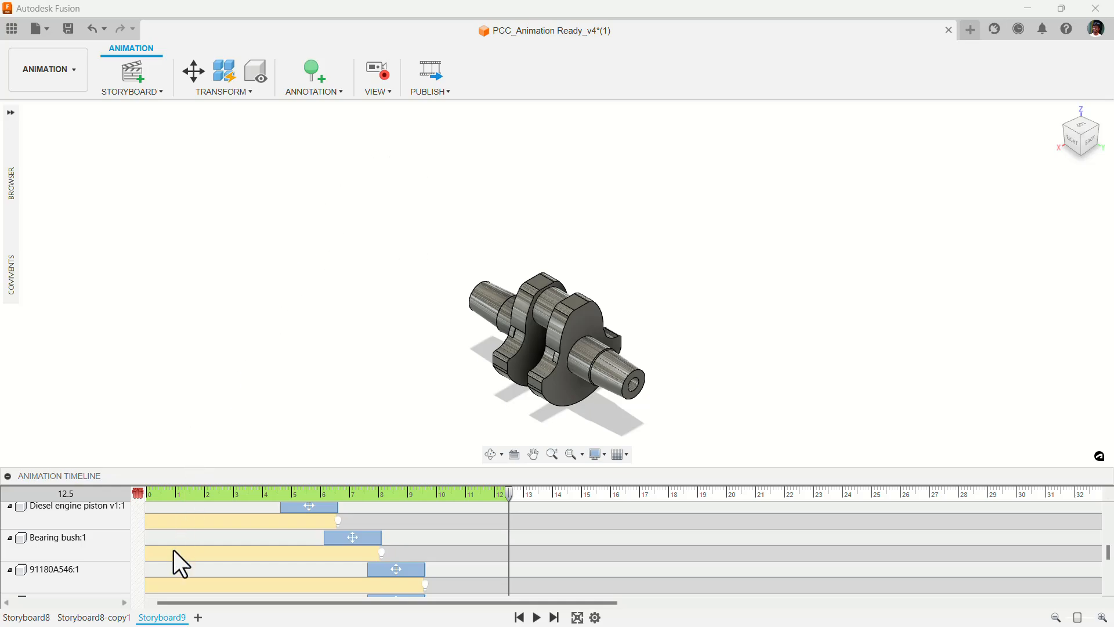
# Duplicate Storyboard9 by copying and pasting the whole storyboard.
pyautogui.rightClick(163, 618)
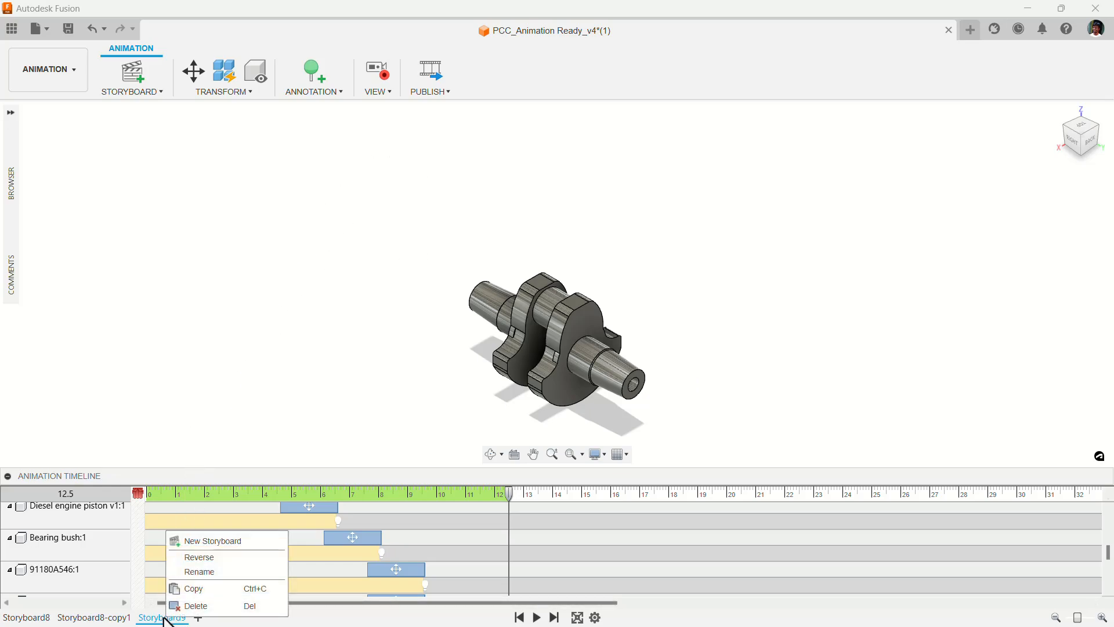
pyautogui.click(179, 588)
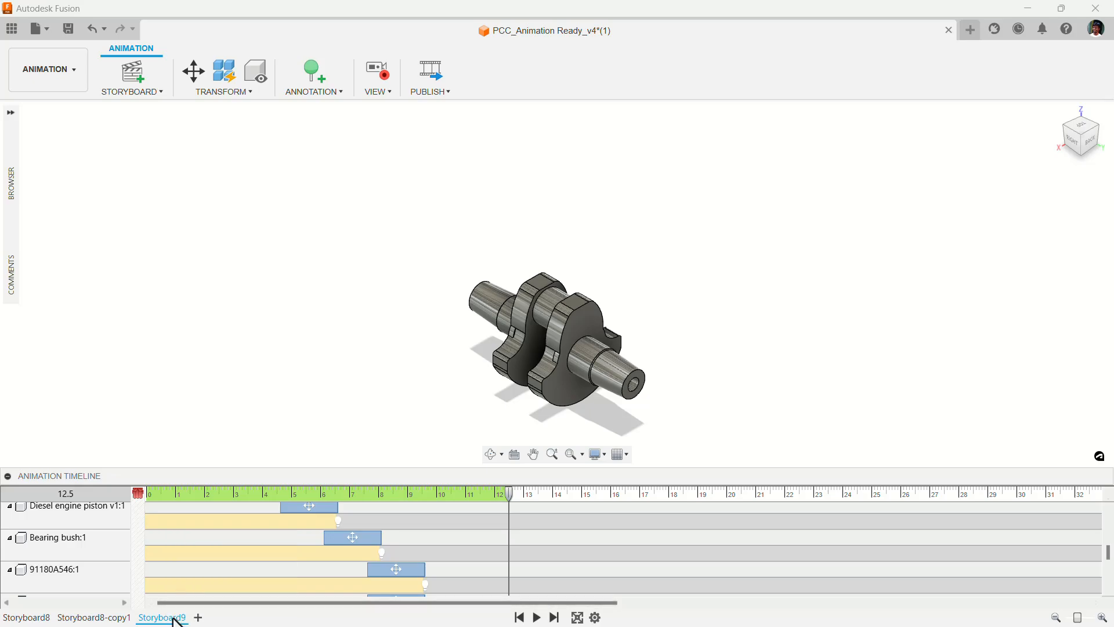
pyautogui.rightClick(177, 619)
pyautogui.click(200, 586)
pyautogui.click(223, 617)
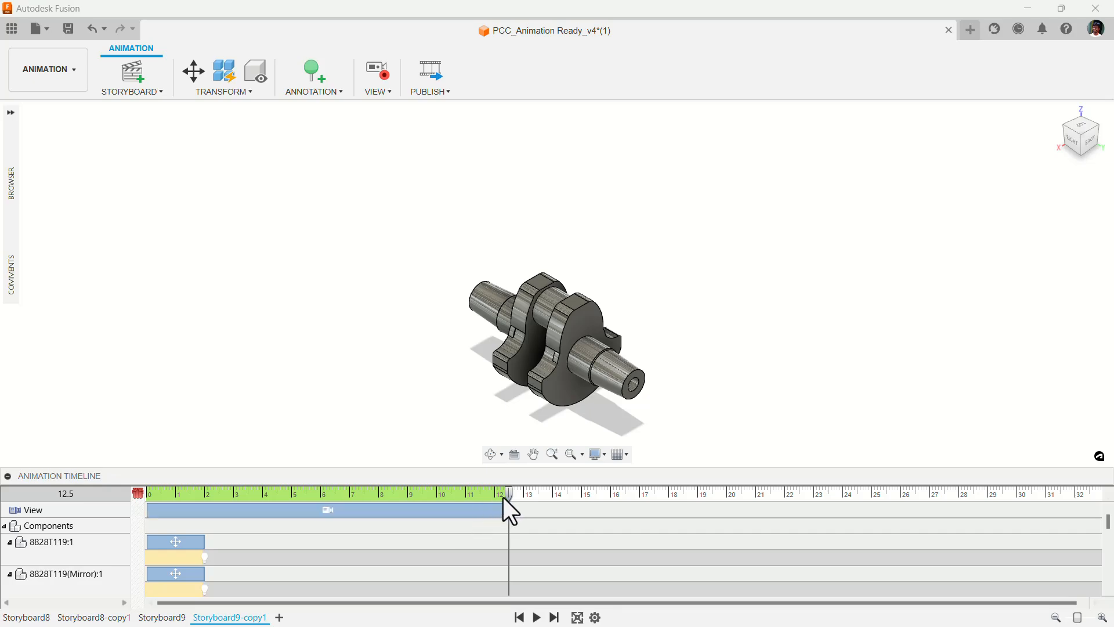
# Reverse the animation in the copied storyboard Storyboard9-copy1 and check its starting frames.
pyautogui.moveTo(505, 496); pyautogui.dragTo(148, 513)
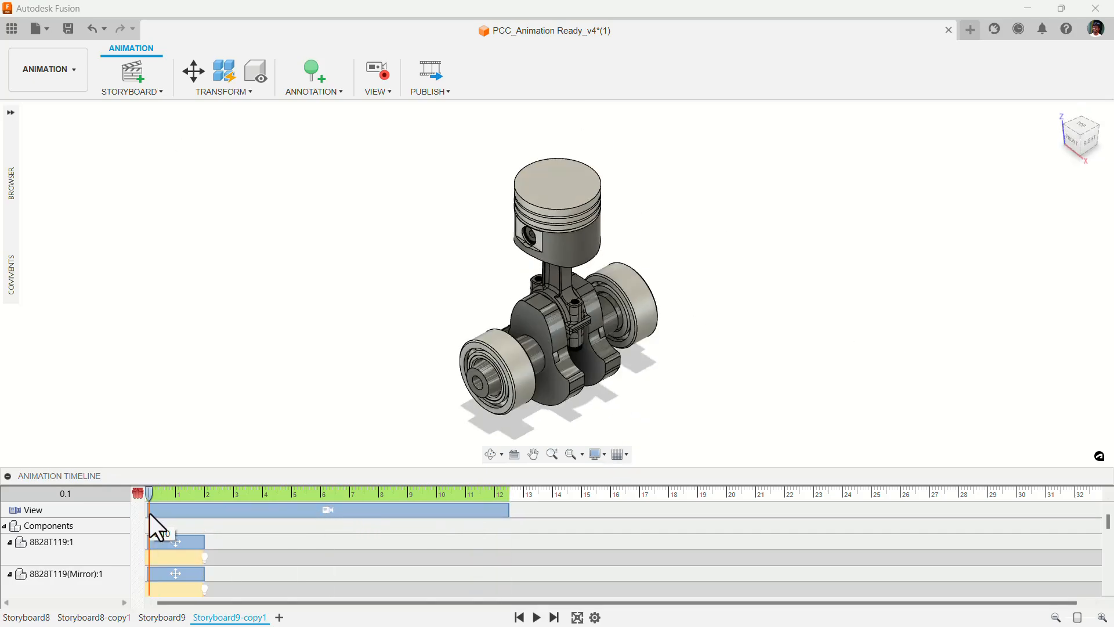
pyautogui.rightClick(230, 619)
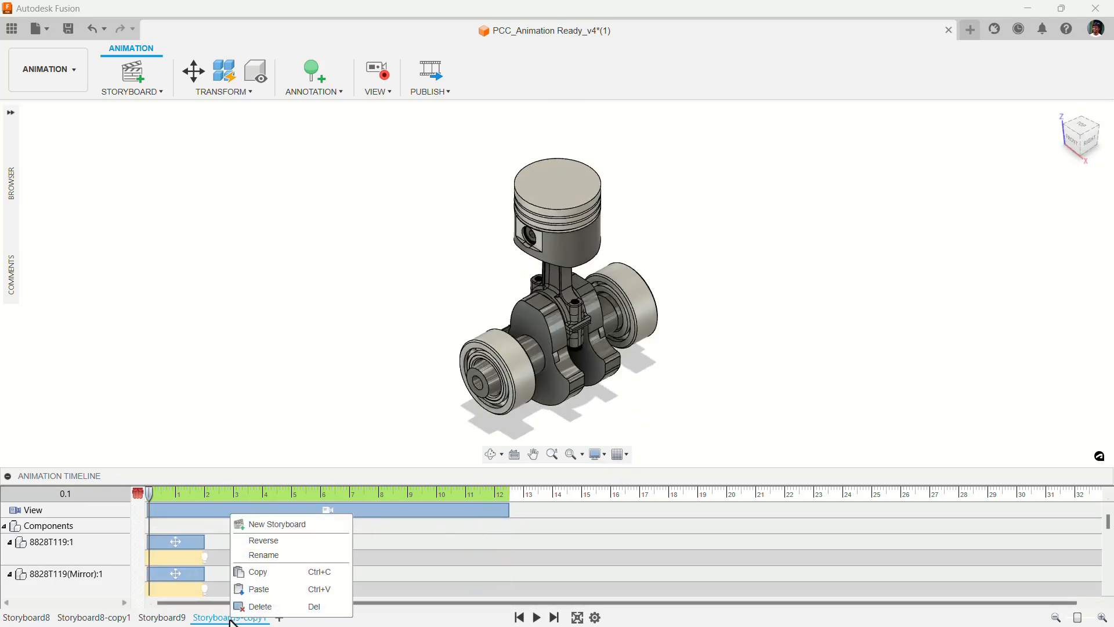
pyautogui.click(269, 542)
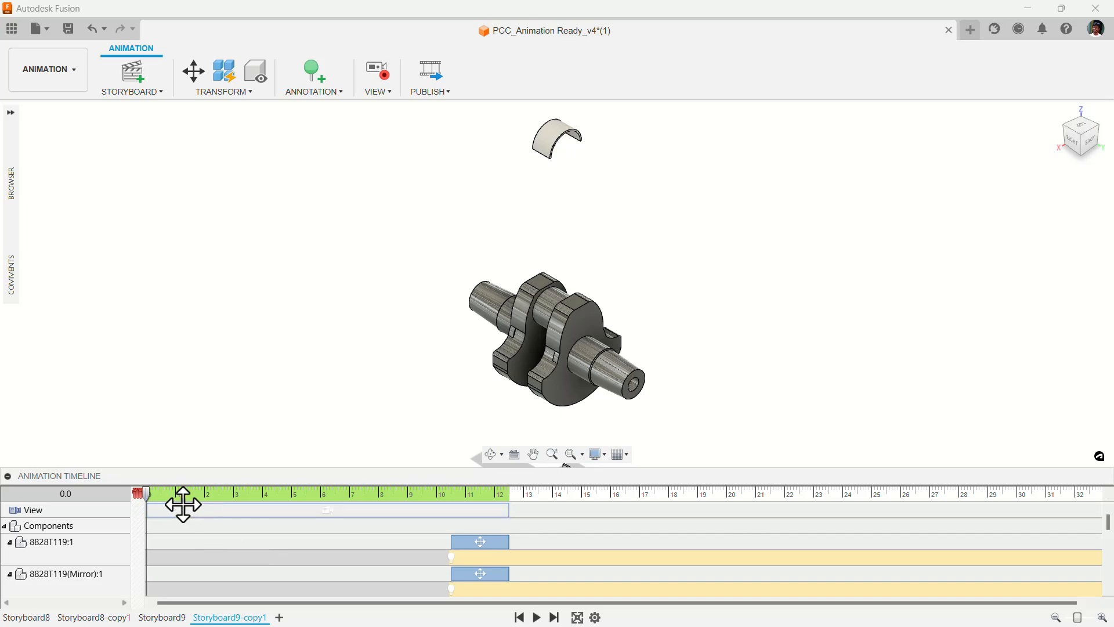
pyautogui.moveTo(147, 489); pyautogui.dragTo(147, 545)
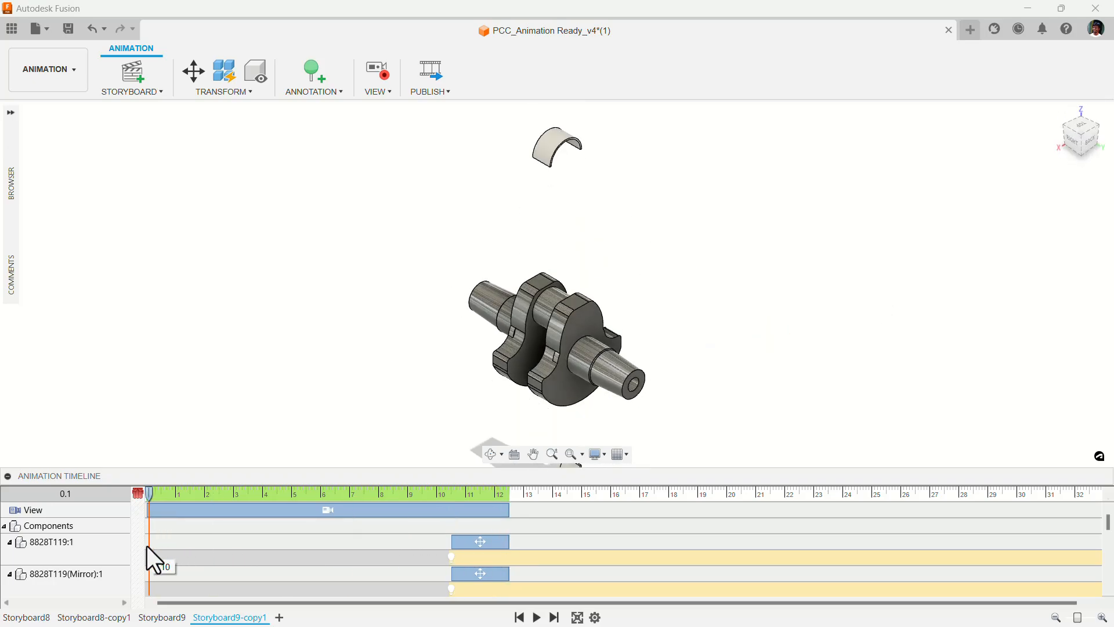
# Delete the old storyboards Storyboard8-copy1 and Storyboard8.
pyautogui.click(99, 618)
pyautogui.rightClick(99, 618)
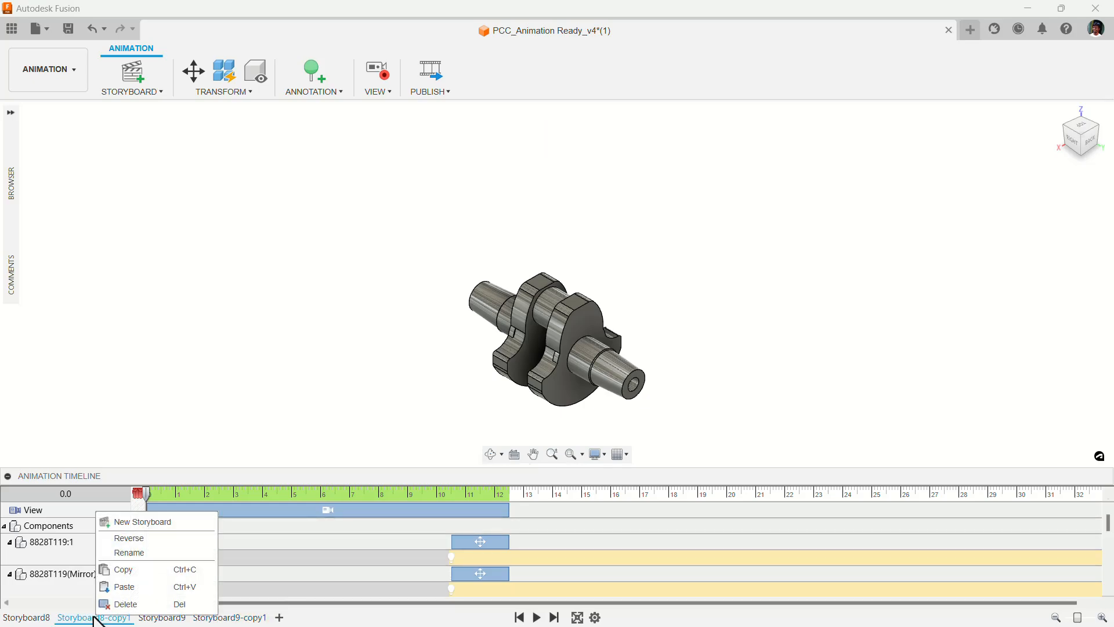
pyautogui.click(111, 603)
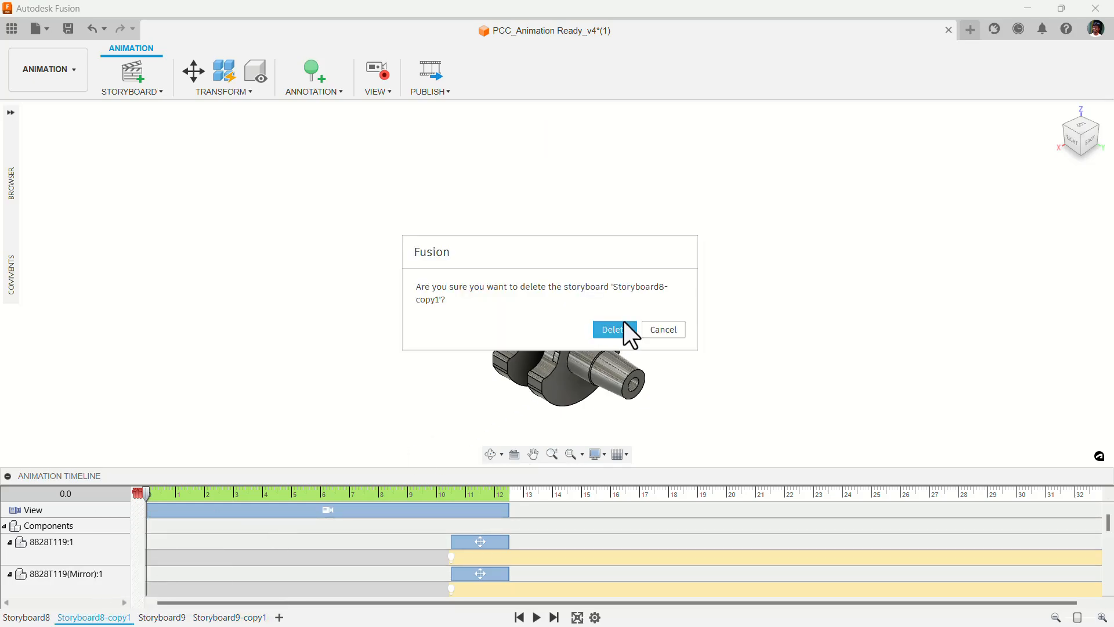
pyautogui.click(616, 329)
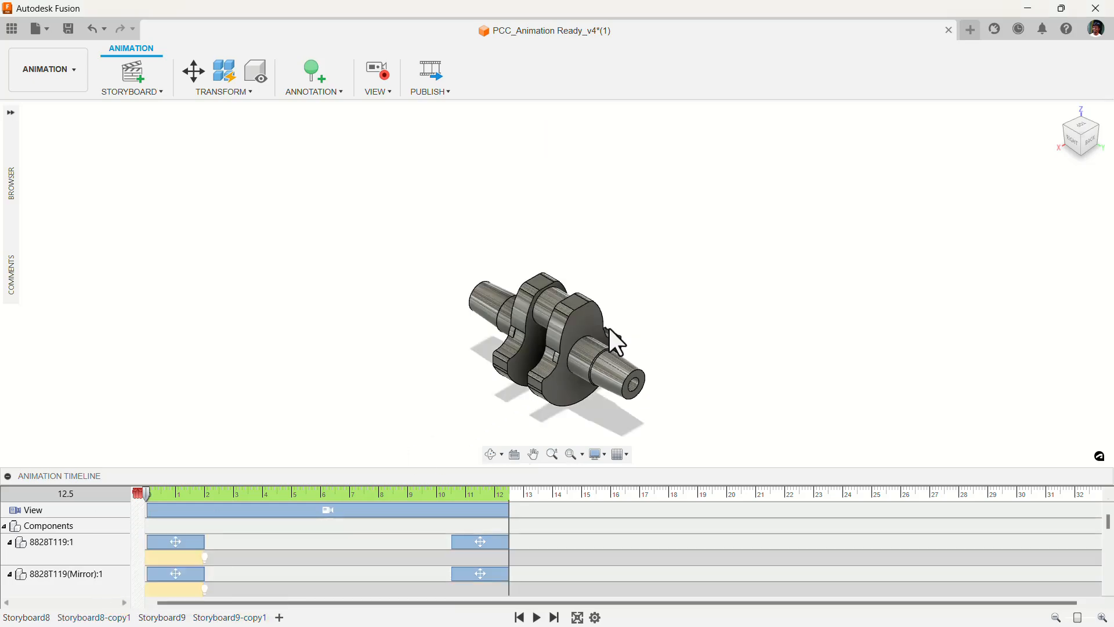
pyautogui.click(39, 619)
pyautogui.rightClick(38, 618)
pyautogui.click(60, 604)
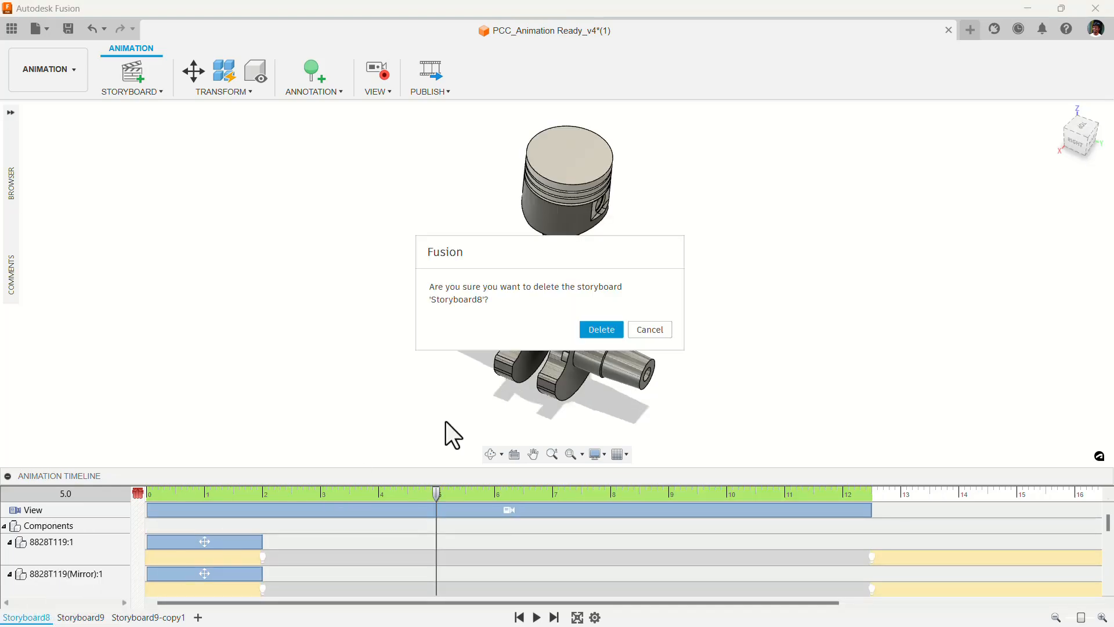
pyautogui.click(607, 326)
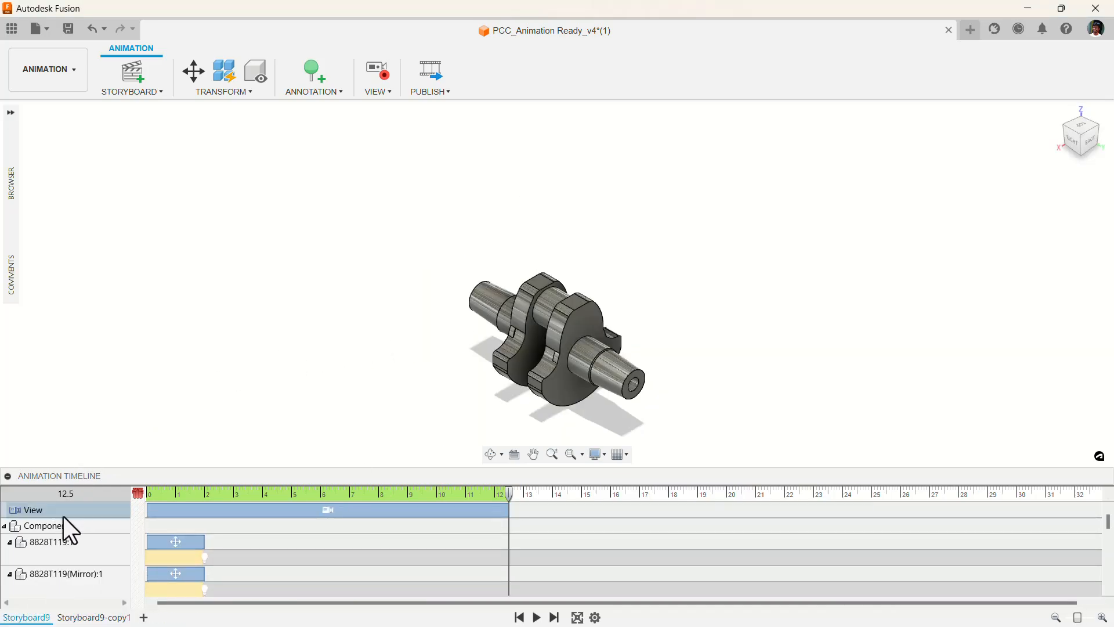
# Rename Storyboard9 as Dis-Assy.
pyautogui.rightClick(35, 620)
pyautogui.click(72, 554)
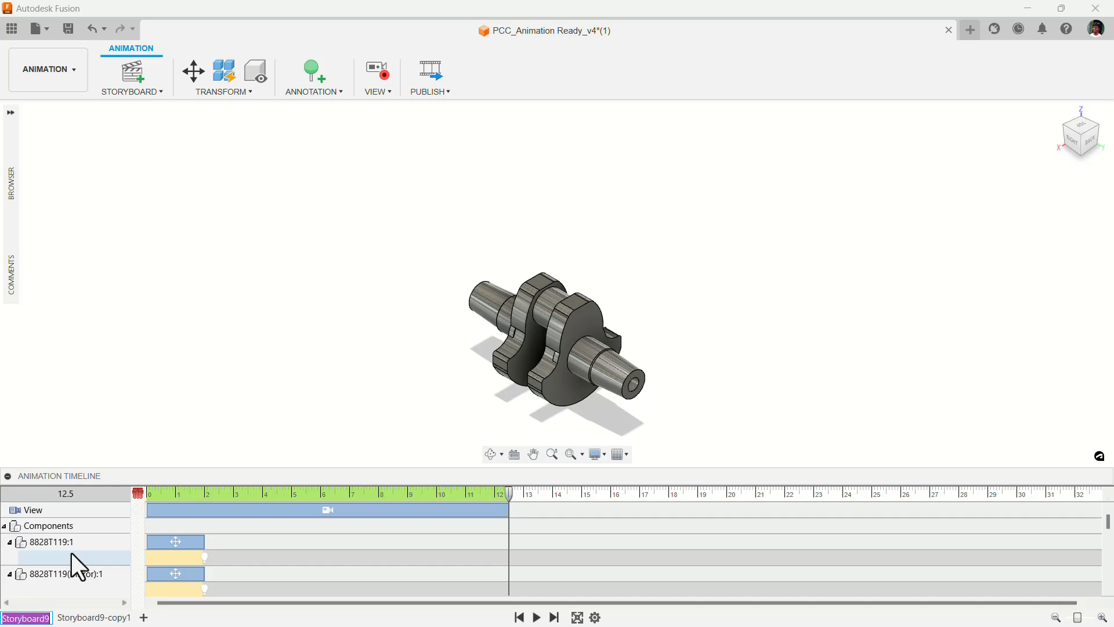
pyautogui.write('Dis')
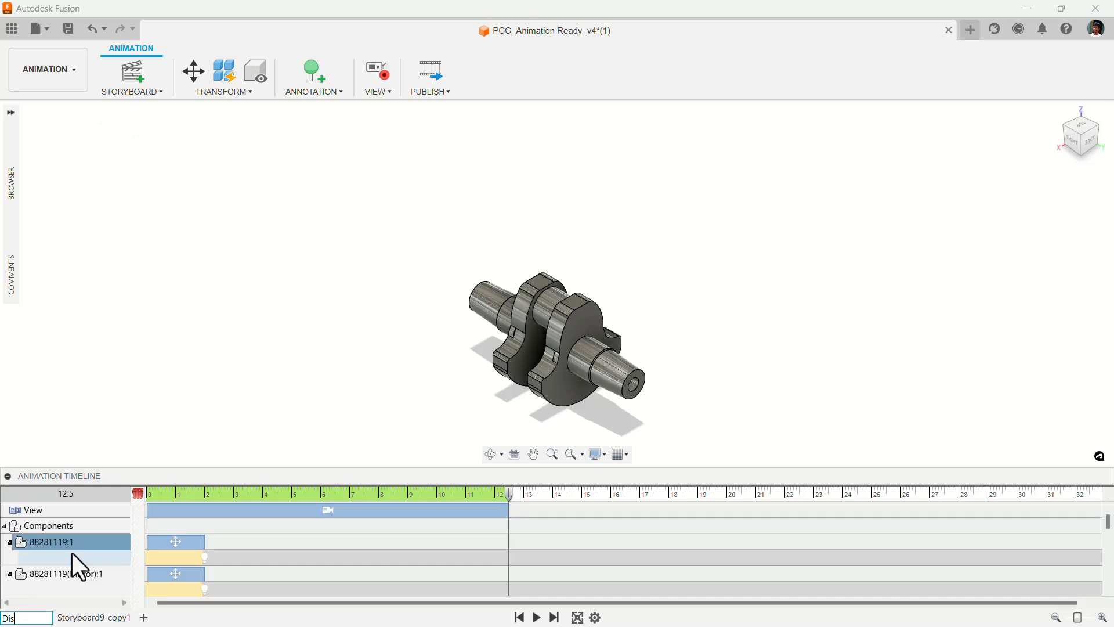
pyautogui.write('-Assy')
pyautogui.press('Return')
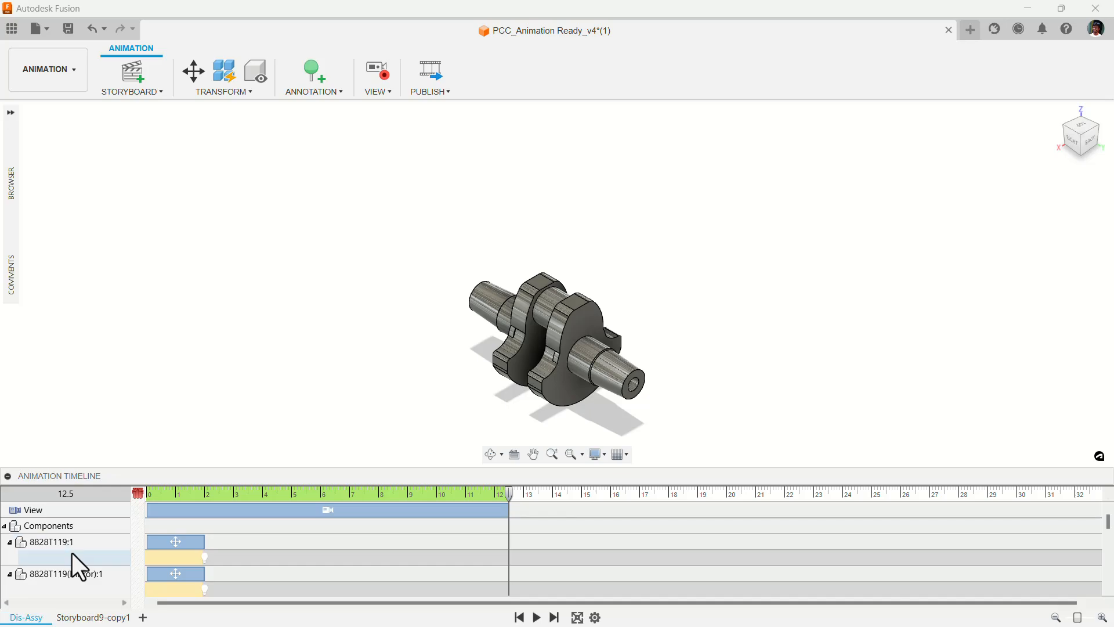
# Rename Storyboard9-copy1 as Assy.
pyautogui.click(115, 617)
pyautogui.rightClick(119, 617)
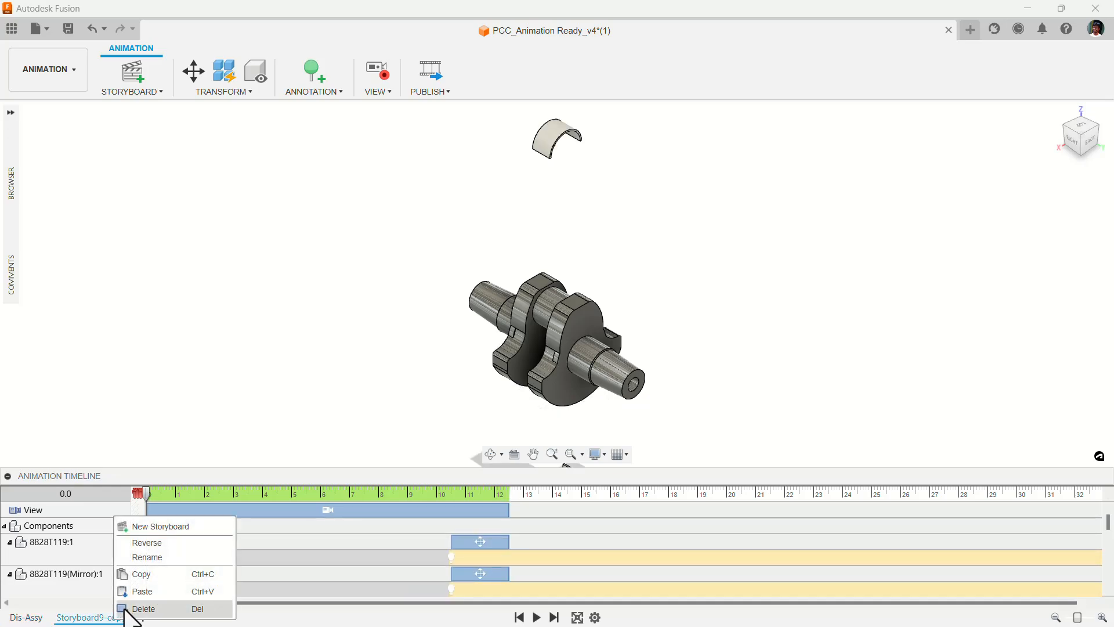
pyautogui.click(148, 561)
pyautogui.write('Assy')
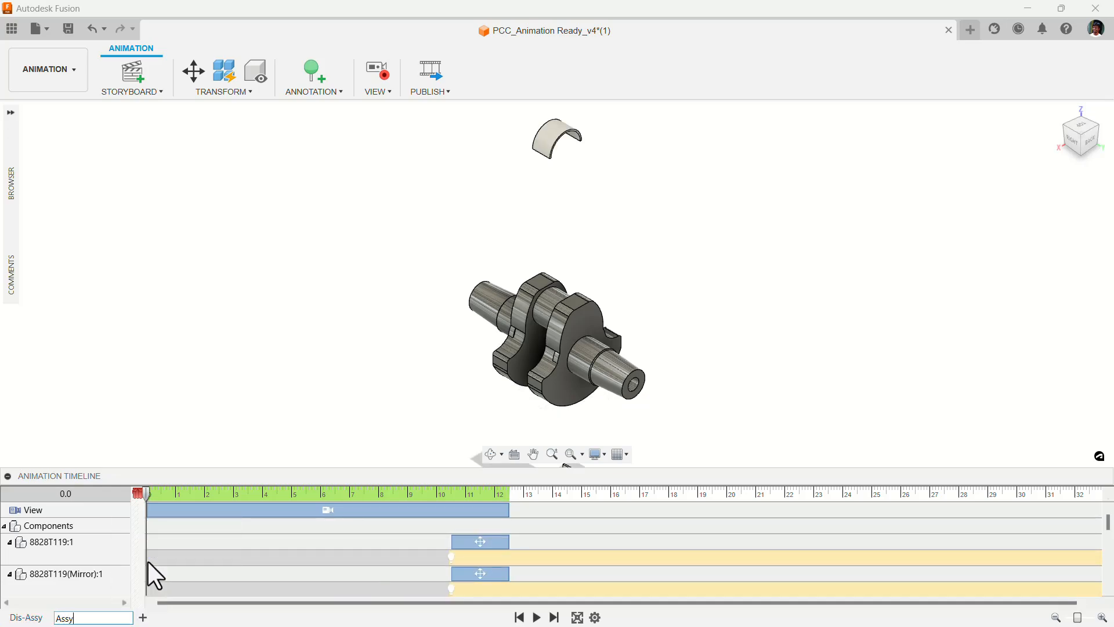
pyautogui.press('Return')
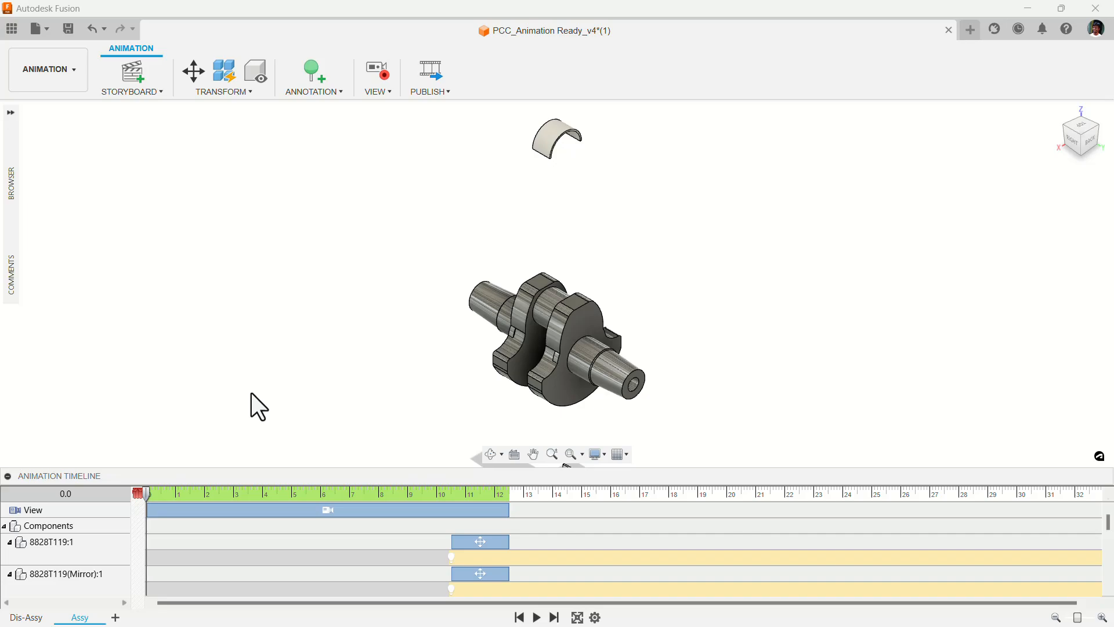
# Set up publishing a video of all storyboards at a resolution of 1920 x 1080 (16:9).
pyautogui.click(424, 75)
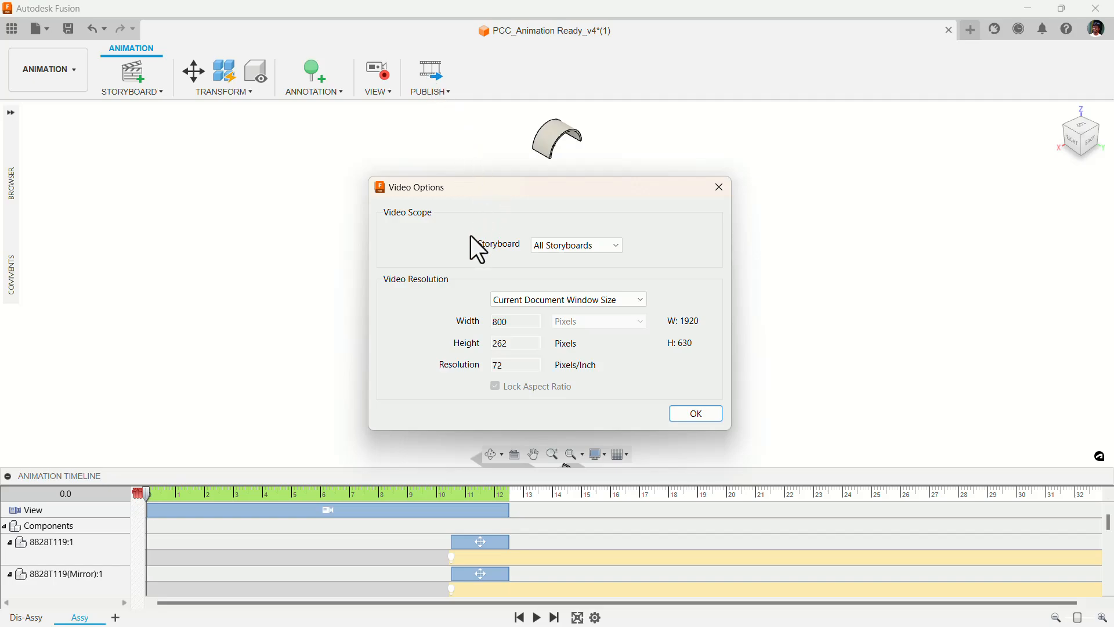
pyautogui.click(565, 245)
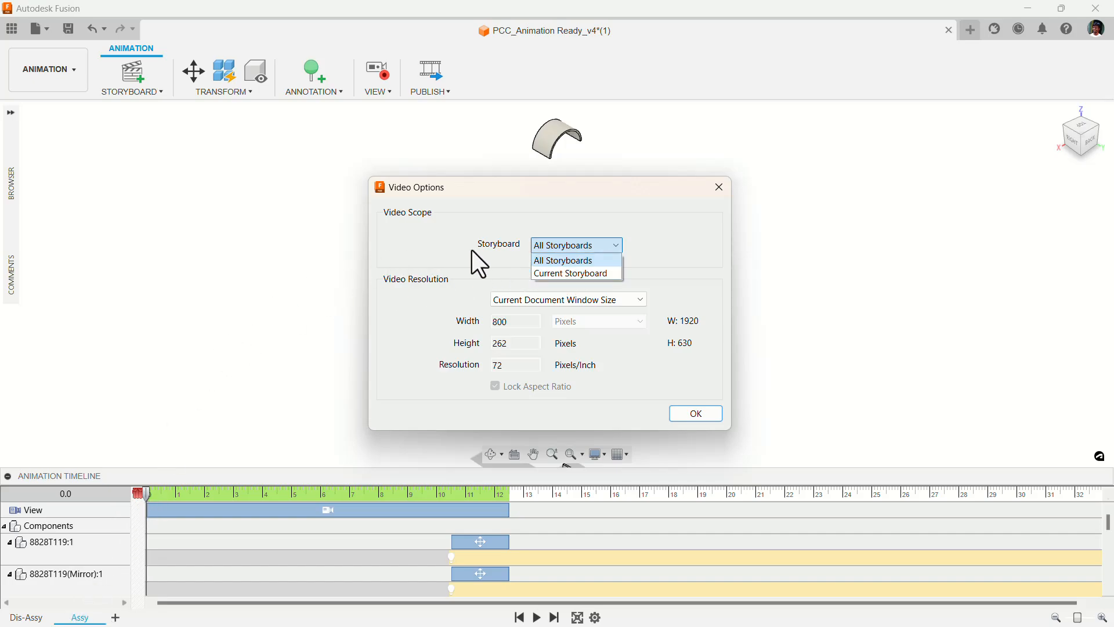
pyautogui.click(570, 261)
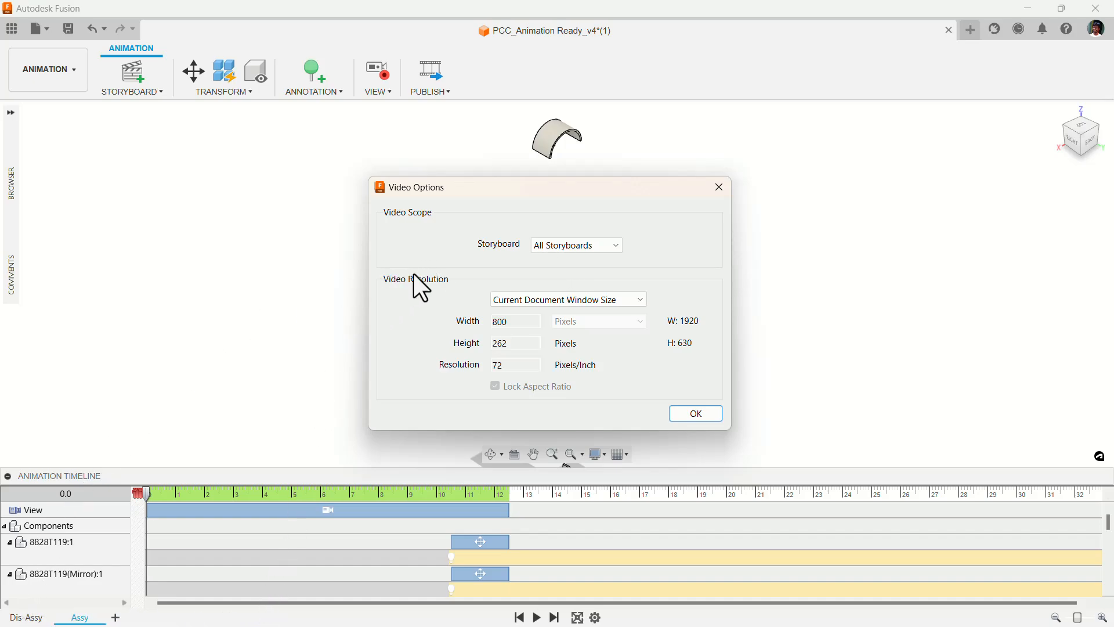
pyautogui.click(629, 298)
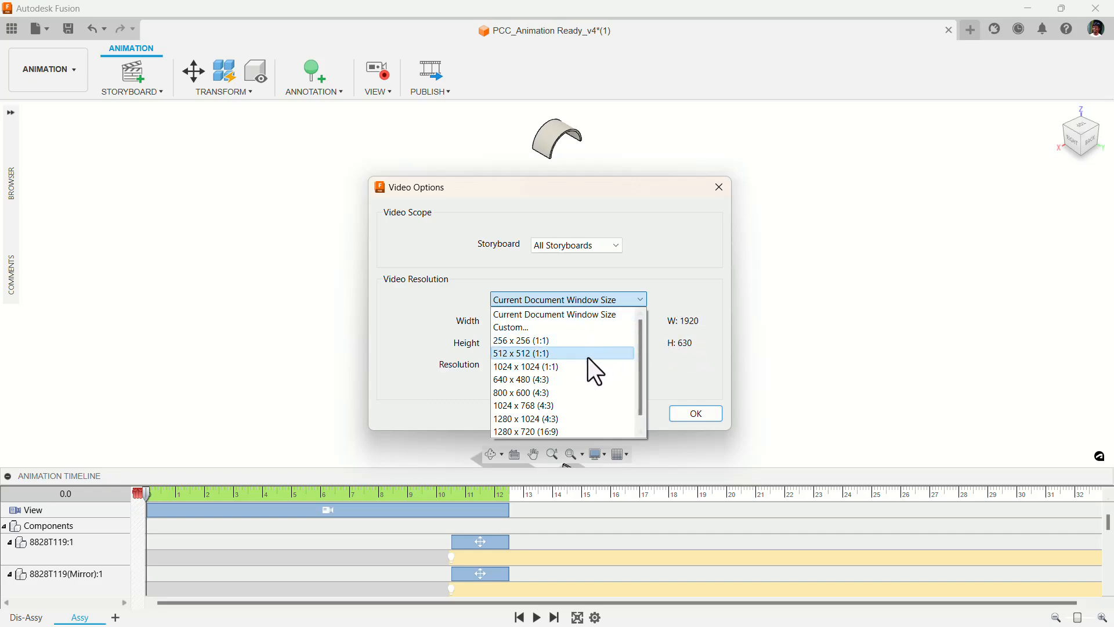
pyautogui.scroll(-1, 569, 409)
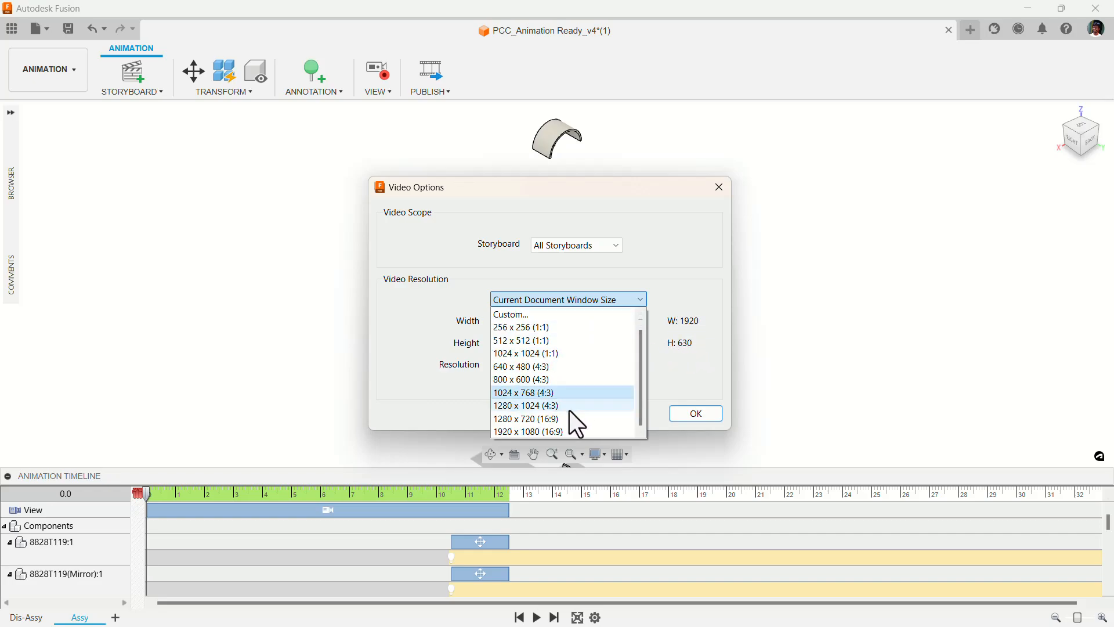
pyautogui.click(528, 430)
pyautogui.click(547, 299)
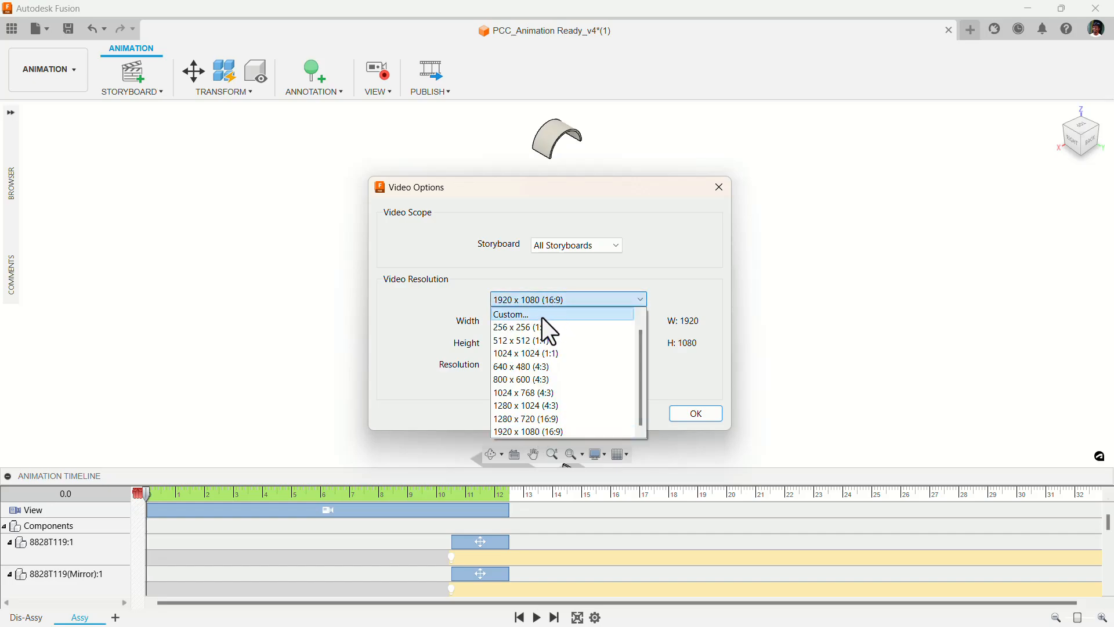
pyautogui.click(574, 281)
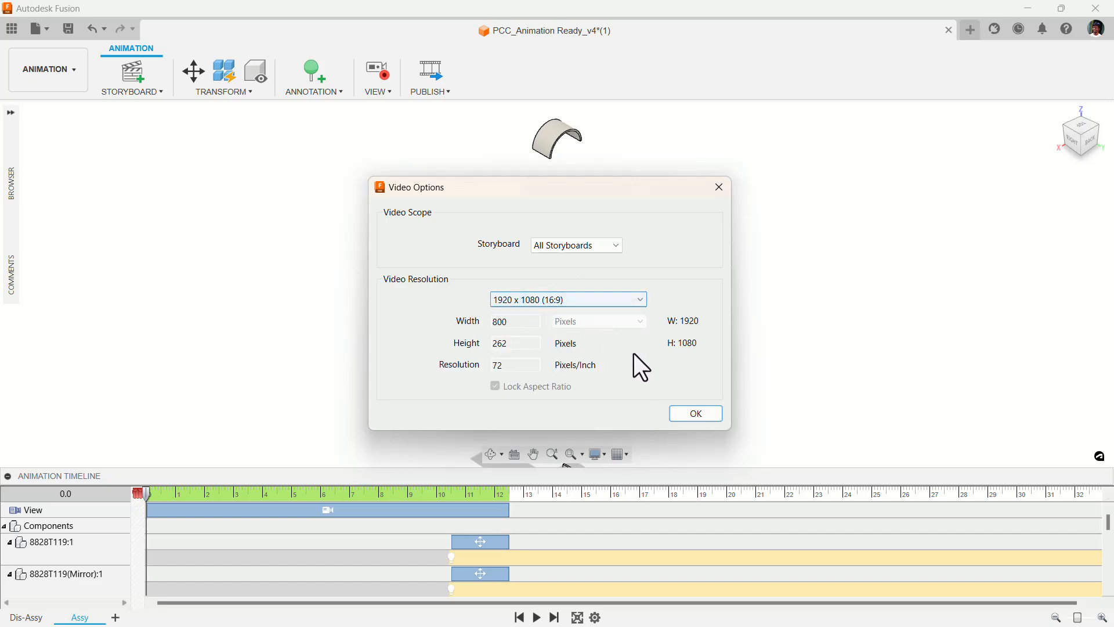
pyautogui.click(688, 414)
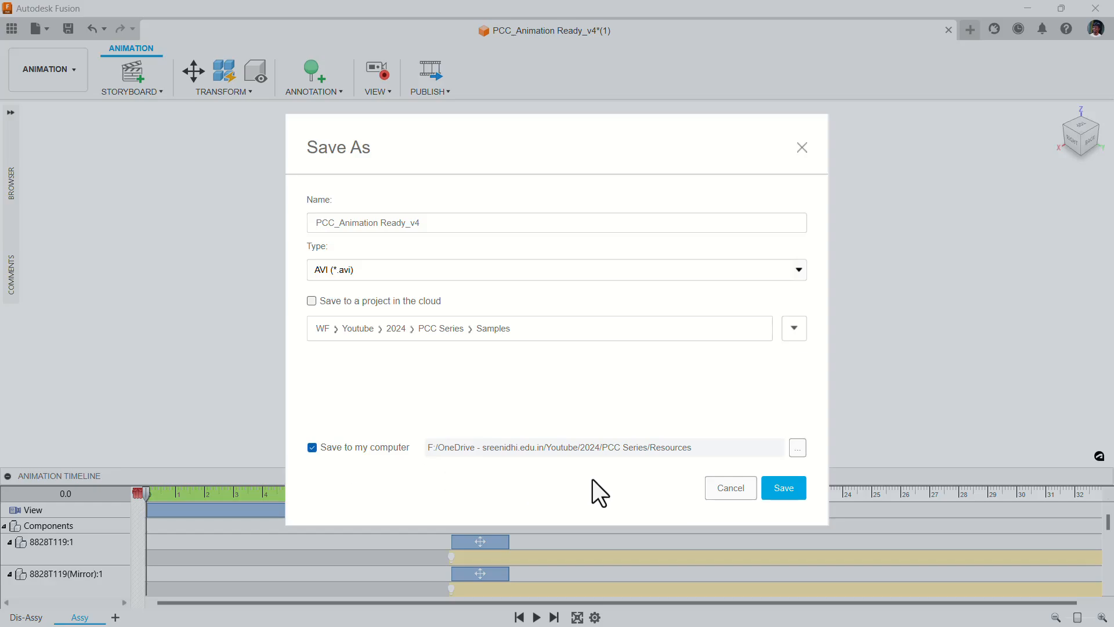
# Save the video to the computer as the AVI file PCC_Animation Ready_v4 in the Temp folder on the Desktop.
pyautogui.click(796, 447)
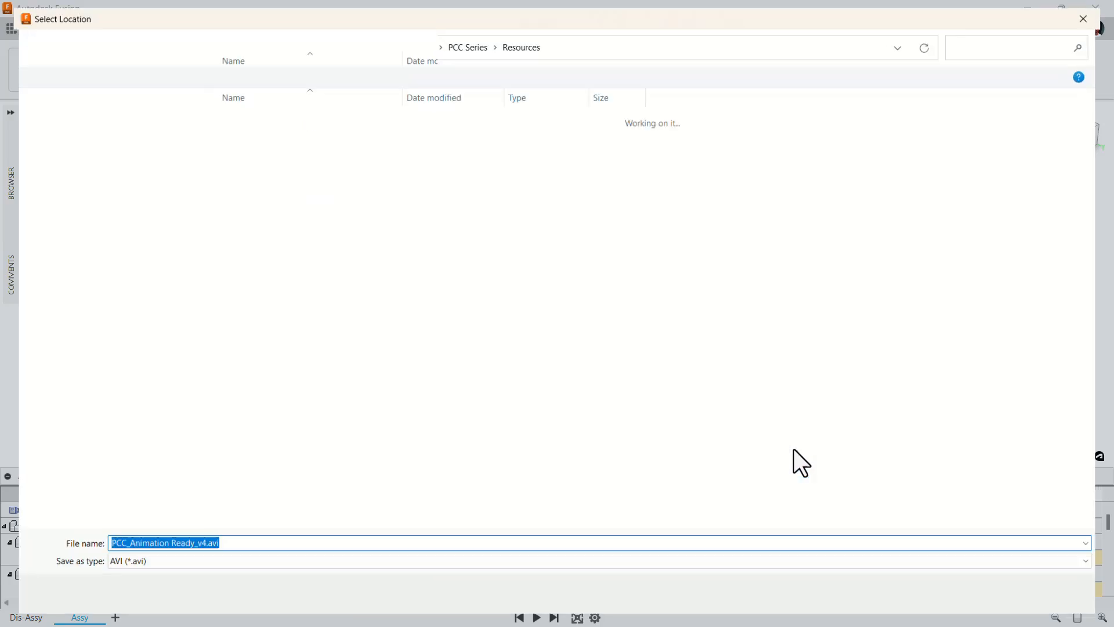
pyautogui.scroll(4, 128, 279)
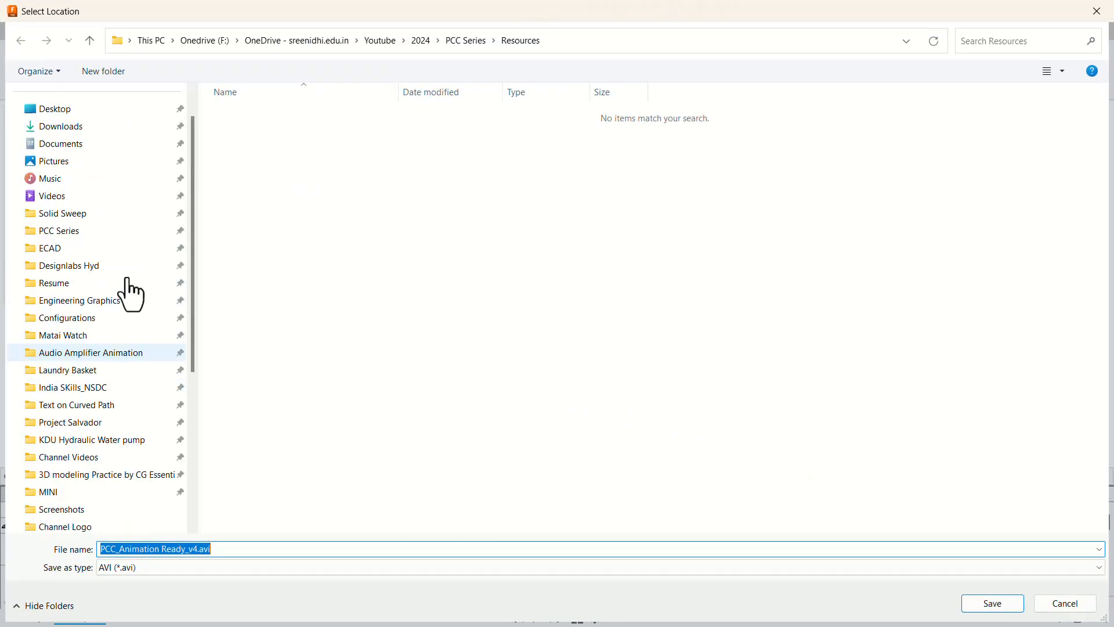
pyautogui.click(64, 109)
pyautogui.doubleClick(393, 135)
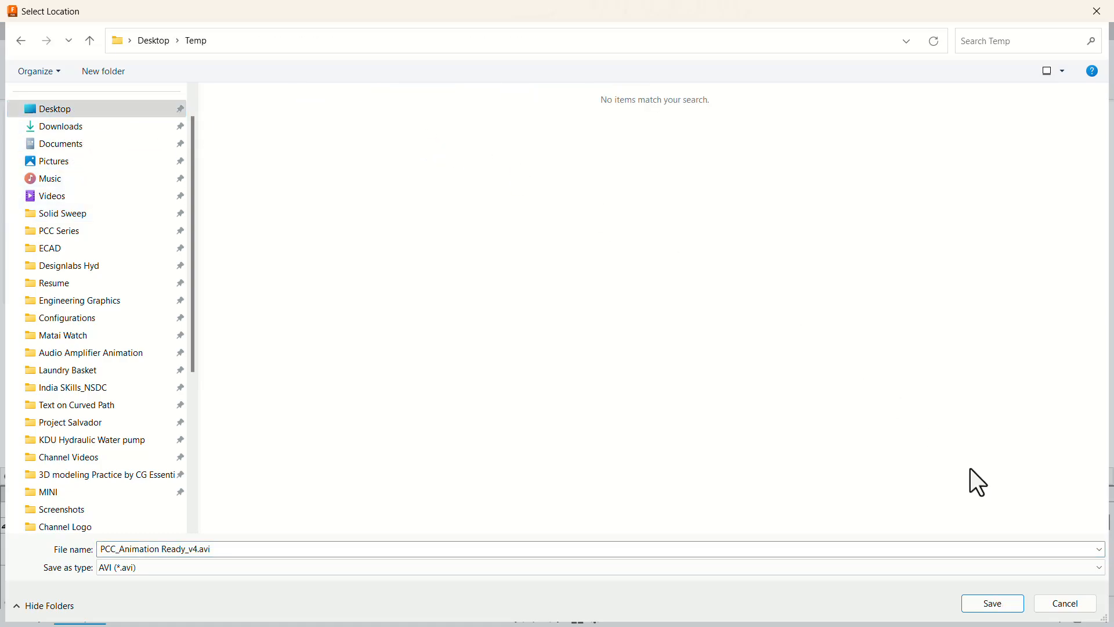
pyautogui.click(996, 602)
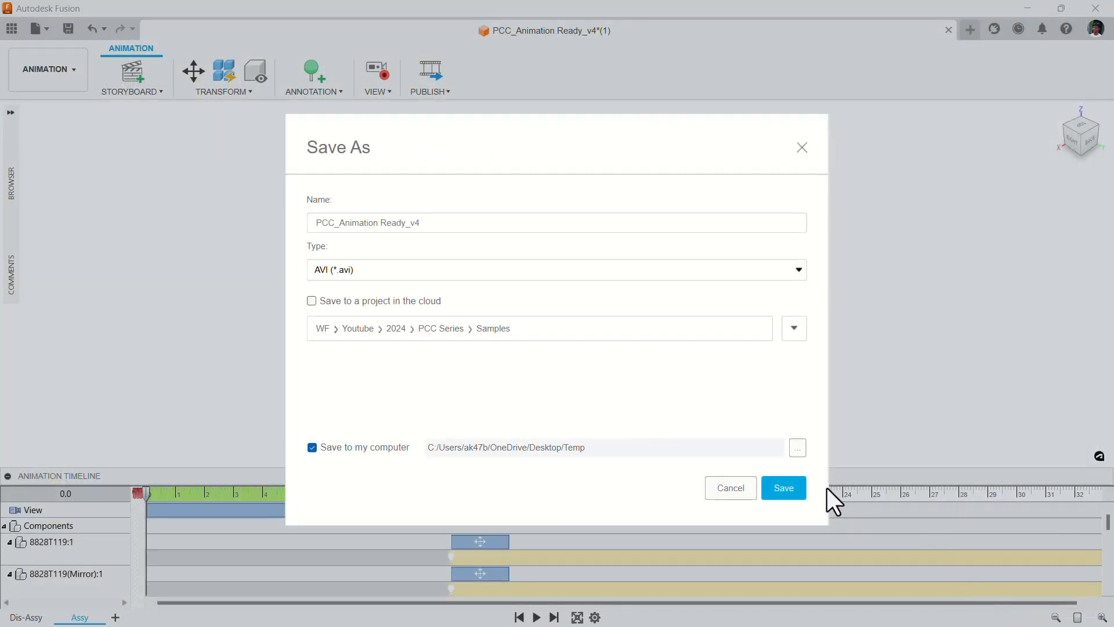
pyautogui.click(798, 489)
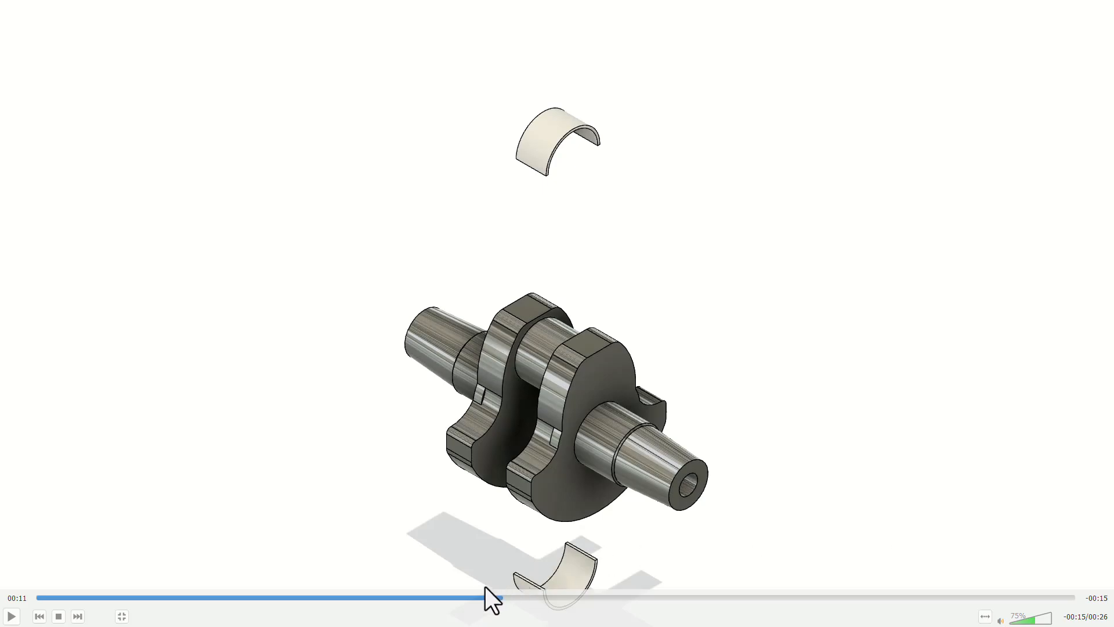
# Rewind the published video in the media player and play it from the beginning.
pyautogui.moveTo(486, 586); pyautogui.dragTo(35, 597)
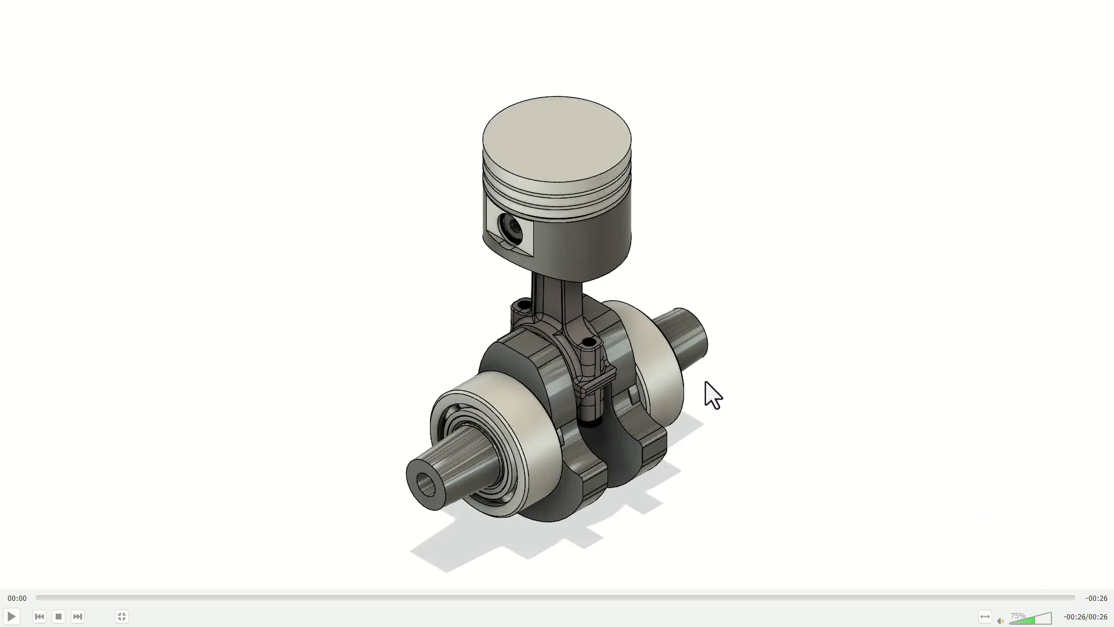
pyautogui.press('space')
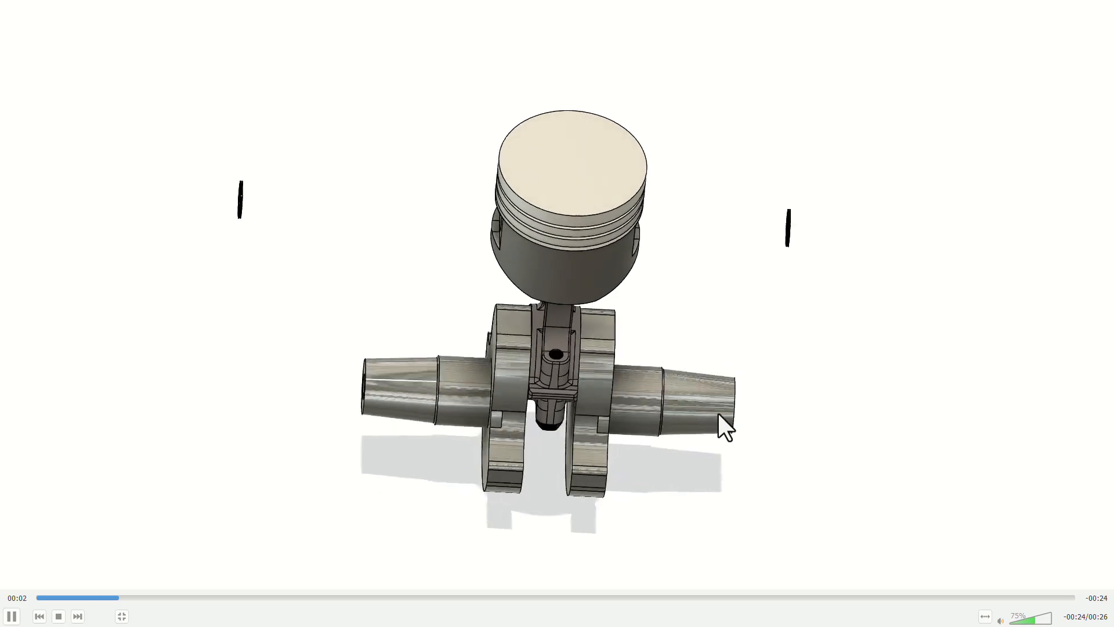